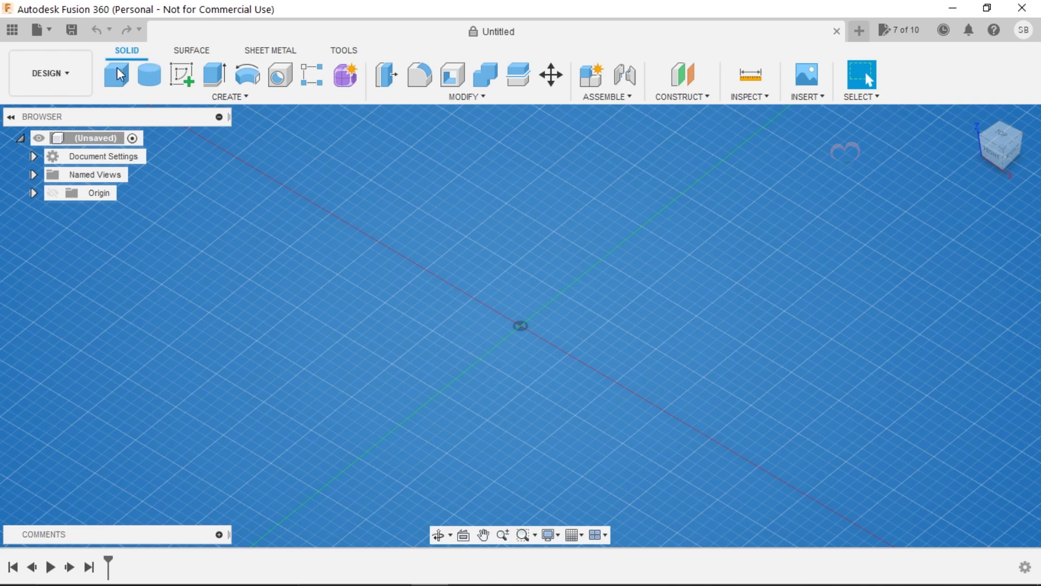
- Create a standard internal component named Box in the Sliding Lid Box design
{"action": "left_click", "coordinate": [67, 77]}
{"action": "left_click", "coordinate": [53, 112]}
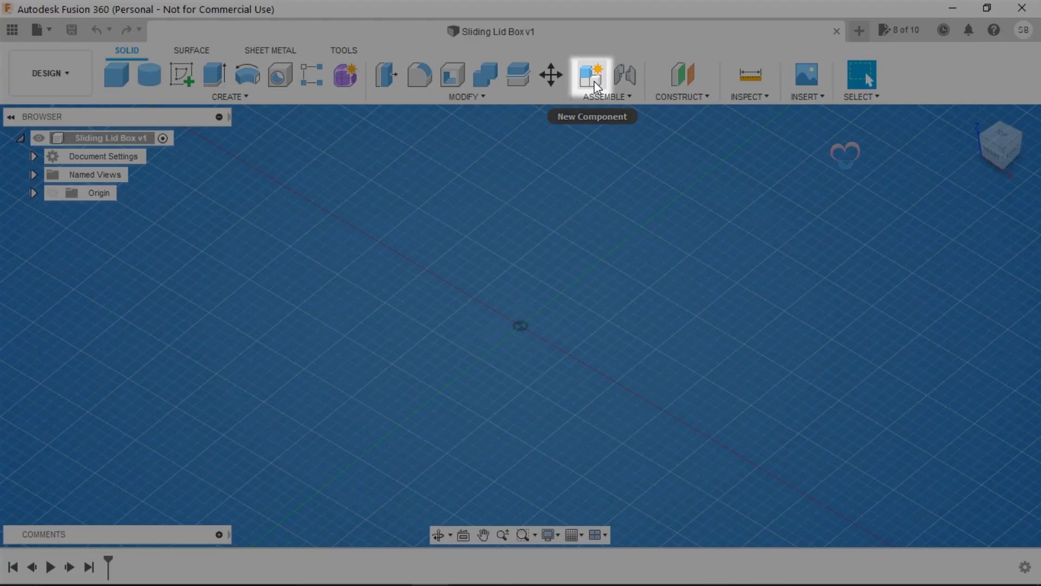
{"action": "left_click", "coordinate": [594, 80]}
{"action": "left_click", "coordinate": [683, 261]}
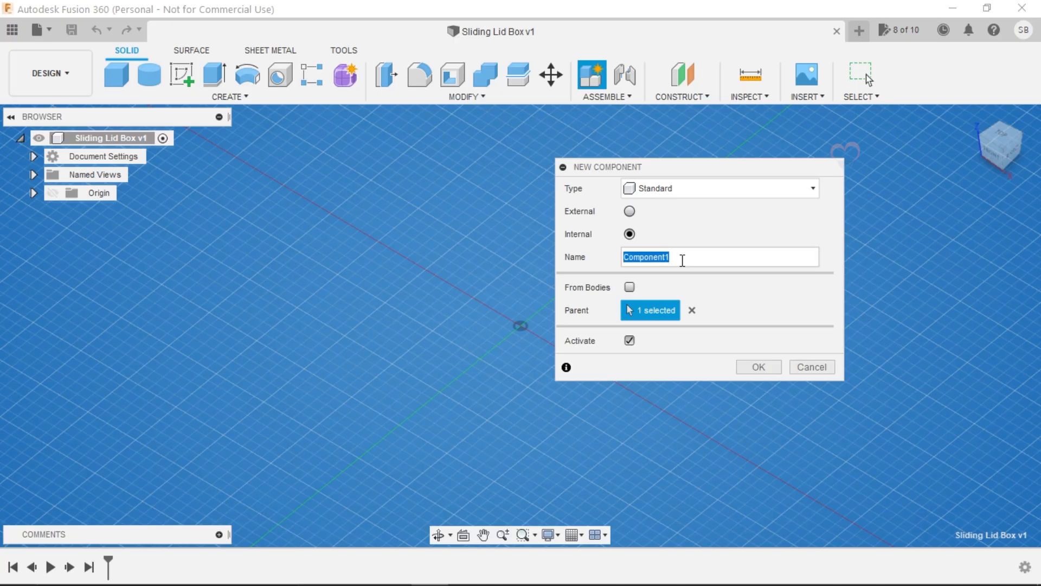
{"action": "type", "text": "Box"}
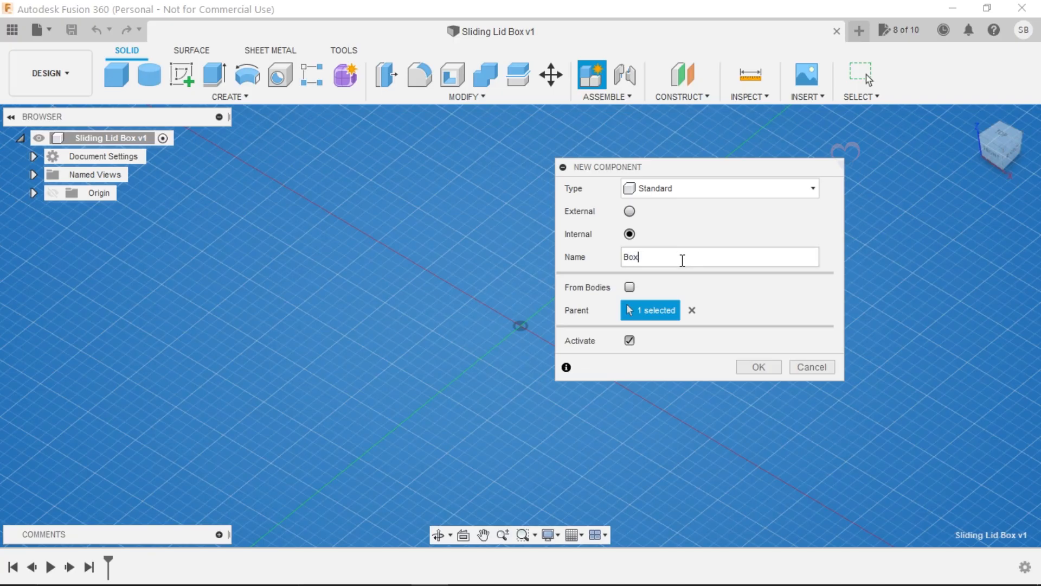
{"action": "left_click", "coordinate": [767, 369]}
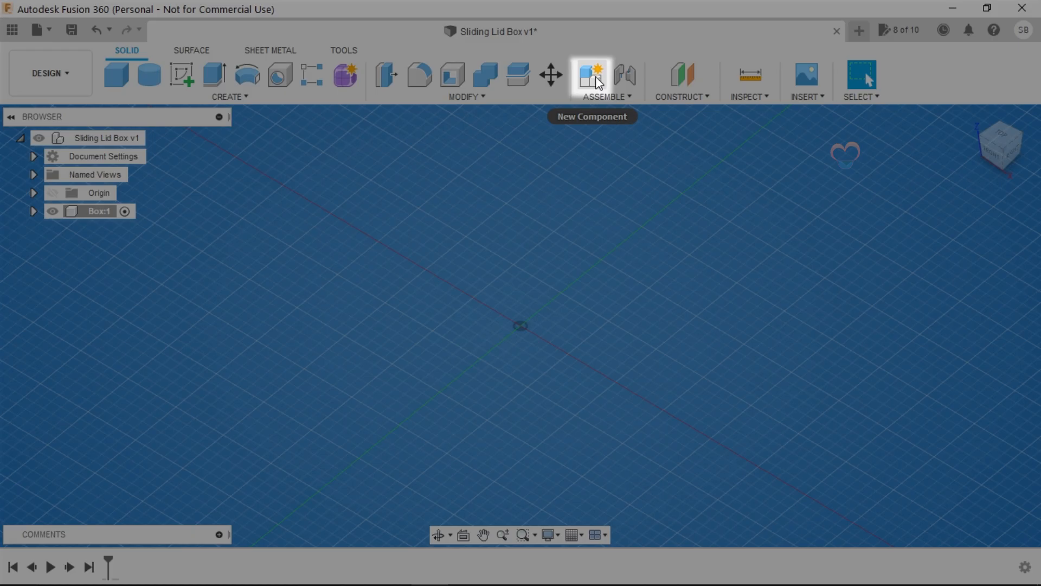
- Create an internal component named Lid with the top-level Sliding Lid Box as its parent, and activate the top-level assembly
{"action": "left_click", "coordinate": [597, 80]}
{"action": "left_click", "coordinate": [667, 257]}
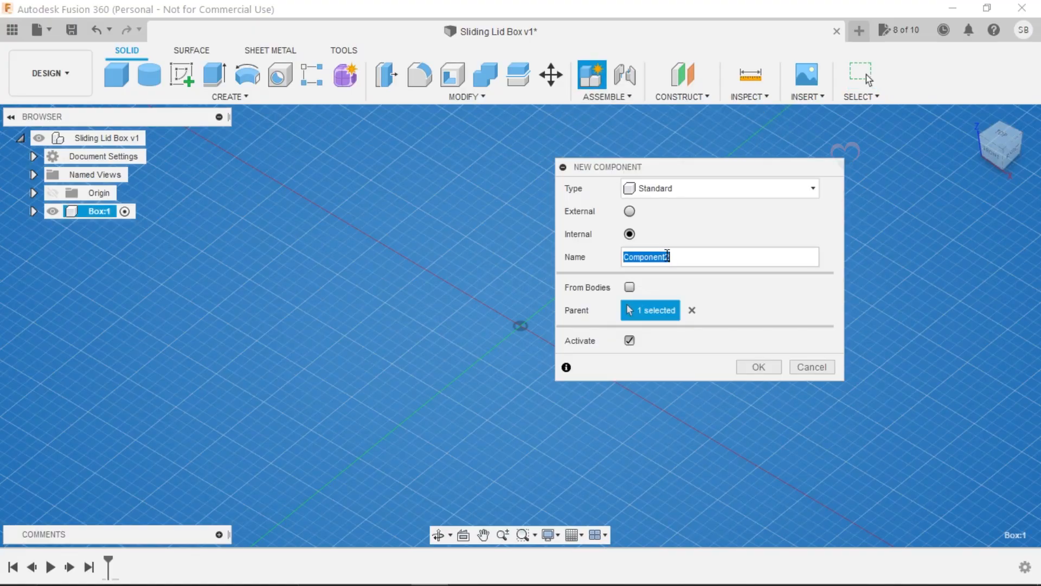
{"action": "type", "text": "Lid"}
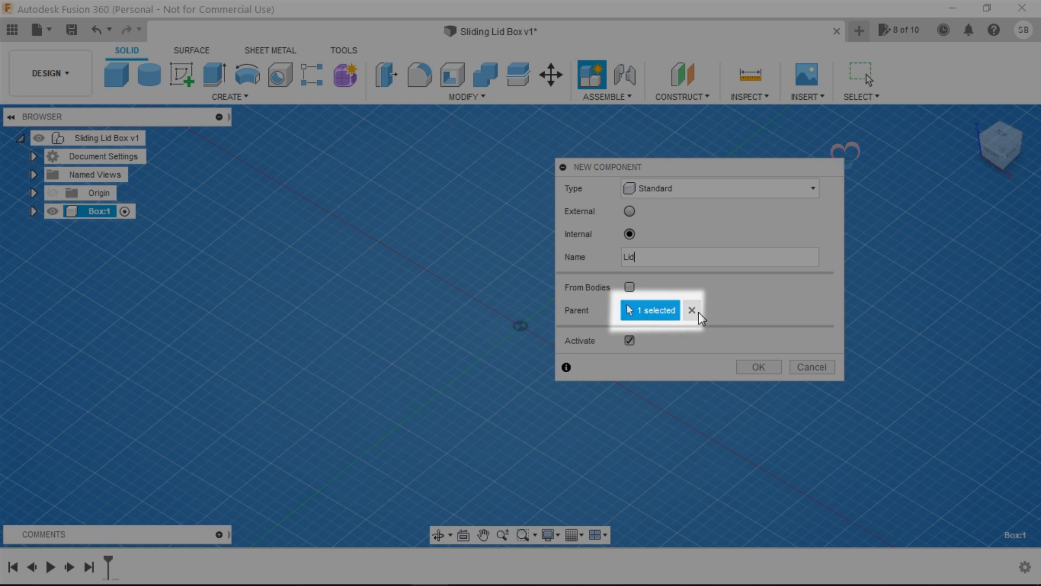
{"action": "left_click", "coordinate": [692, 310]}
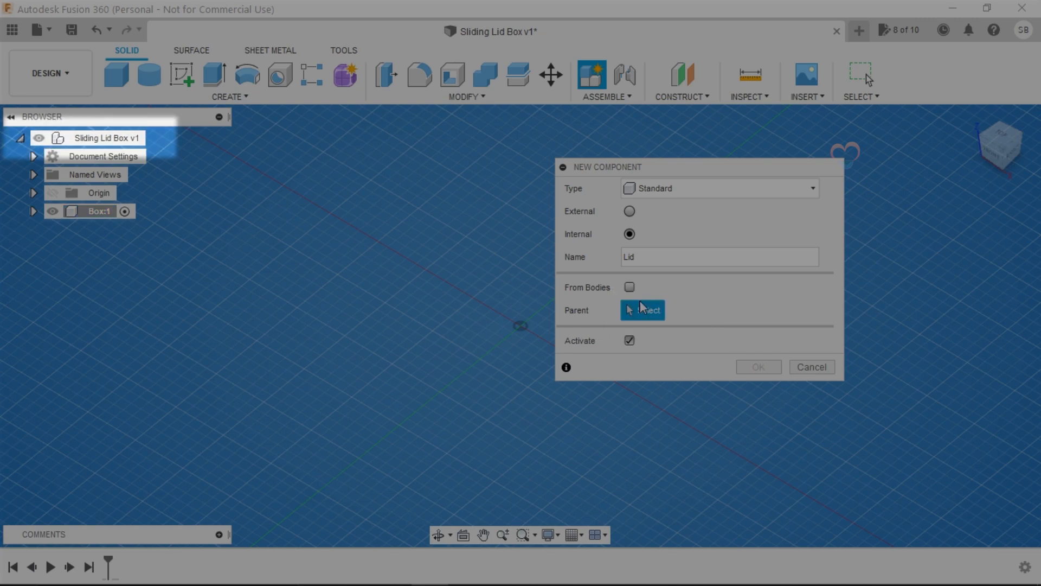
{"action": "left_click", "coordinate": [98, 142]}
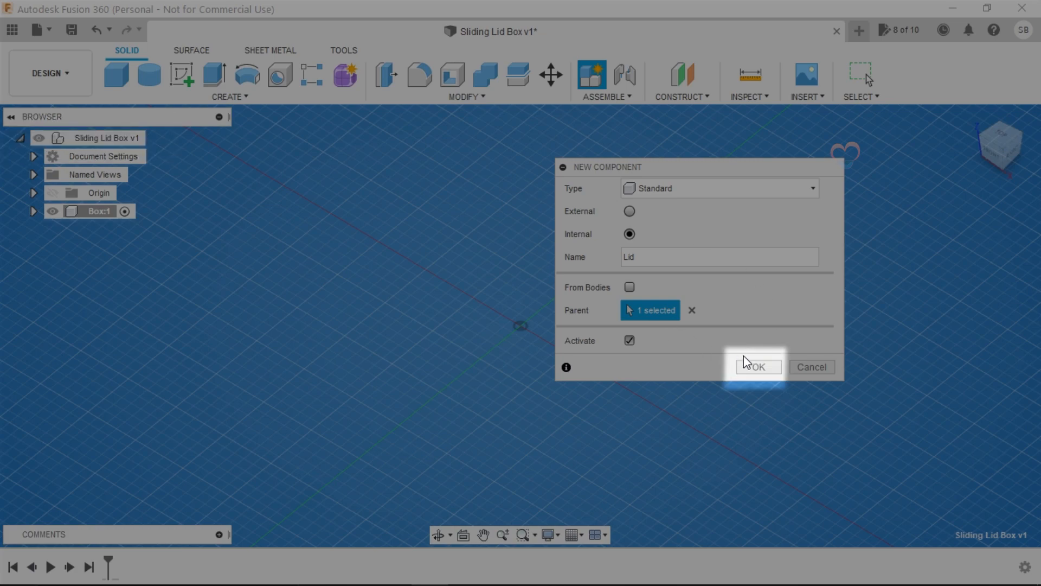
{"action": "left_click", "coordinate": [757, 366]}
{"action": "left_click", "coordinate": [161, 138]}
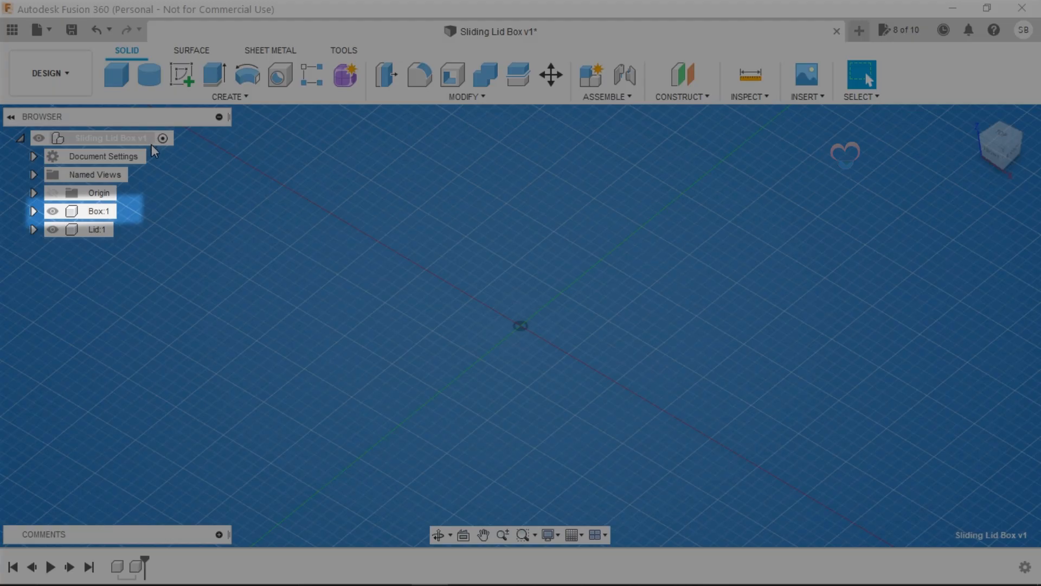
- Activate the Box component and create a 50 x 50 x 50 mm solid box on the horizontal plane, starting at the origin
{"action": "left_click", "coordinate": [125, 211]}
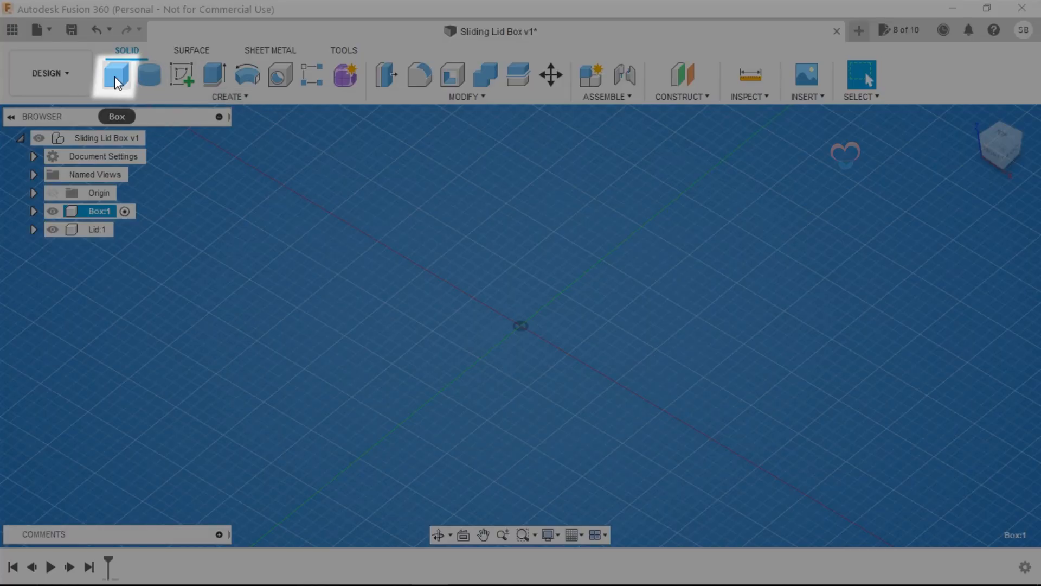
{"action": "left_click", "coordinate": [115, 76]}
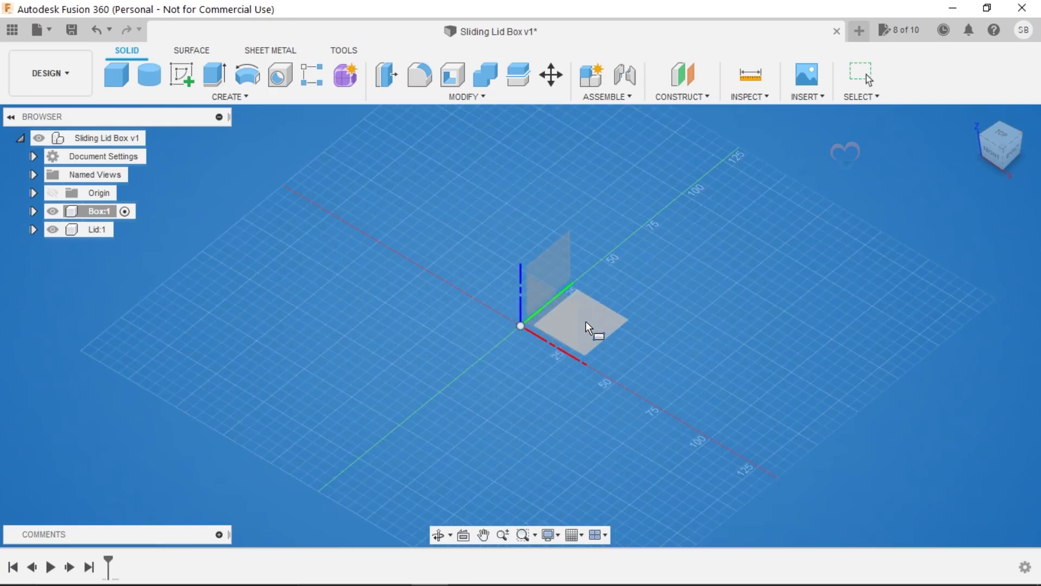
{"action": "left_click", "coordinate": [601, 324]}
{"action": "left_click", "coordinate": [523, 326]}
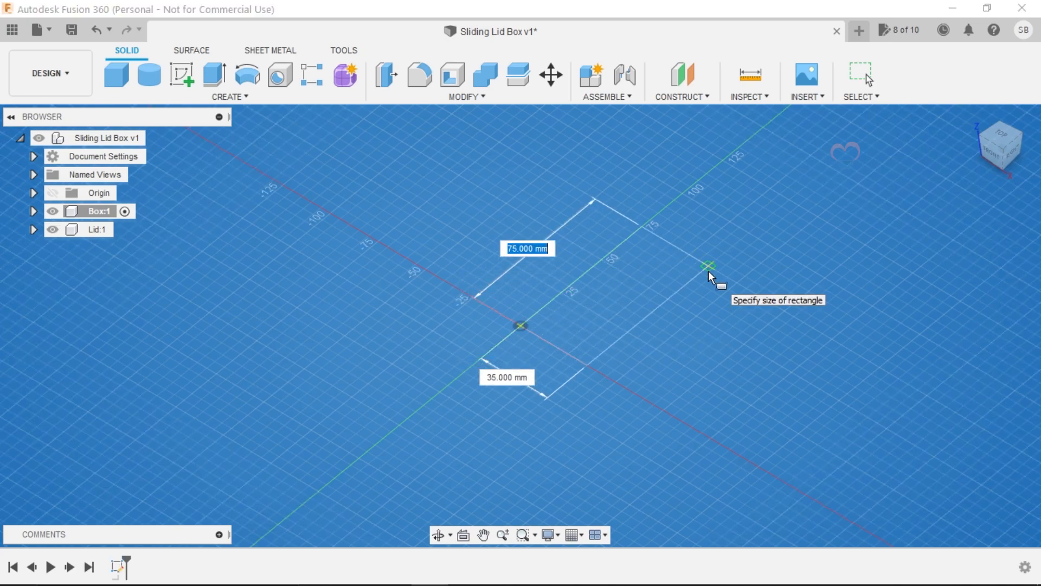
{"action": "type", "text": "50"}
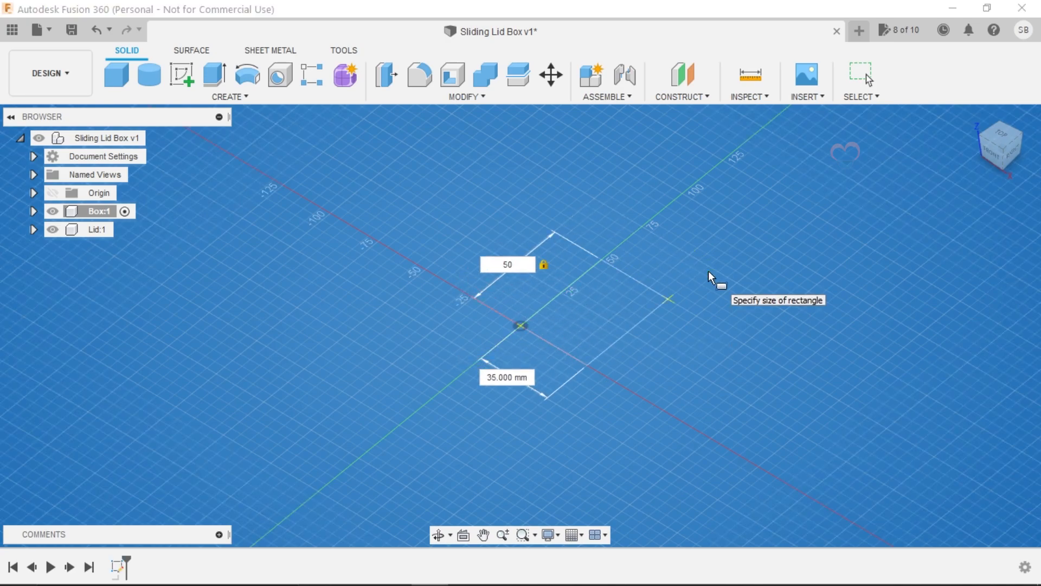
{"action": "key", "text": "Tab"}
{"action": "type", "text": "50"}
{"action": "key", "text": "Return"}
{"action": "type", "text": "50"}
{"action": "key", "text": "Return"}
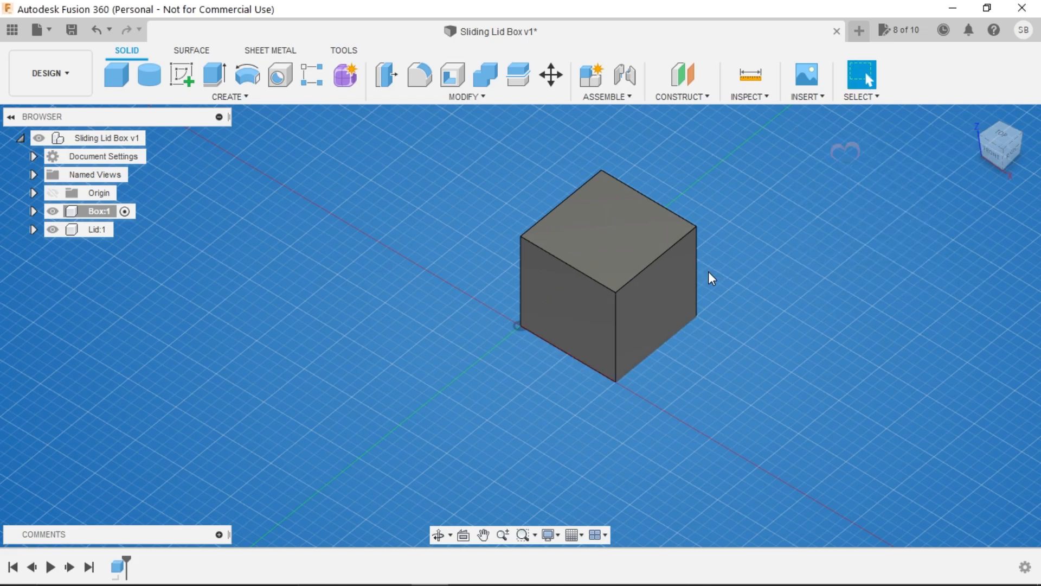
- Shell the cube open at its top face with an inside thickness of 4 mm
{"action": "left_click", "coordinate": [1002, 157]}
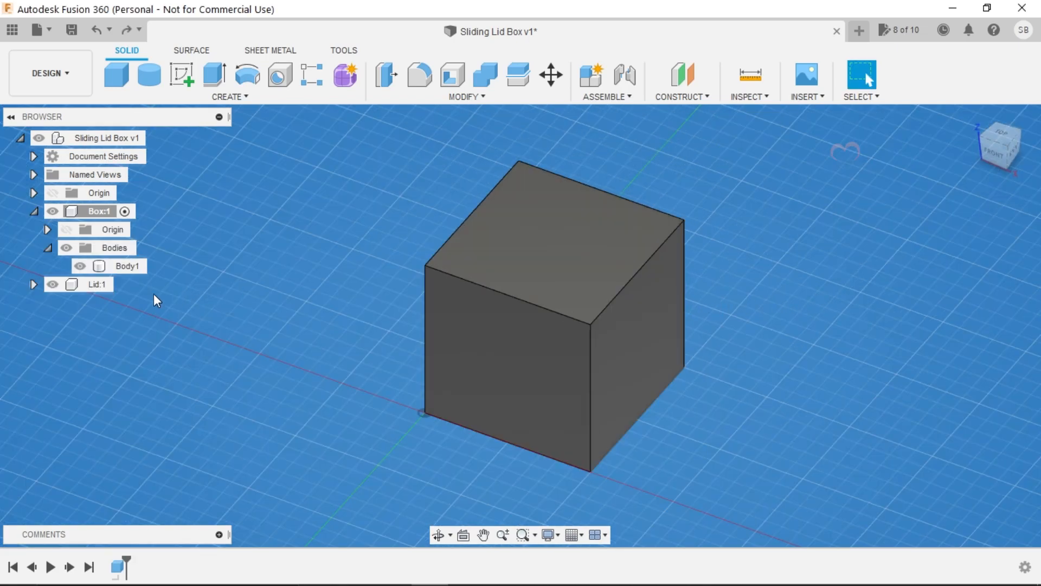
{"action": "left_click", "coordinate": [579, 211]}
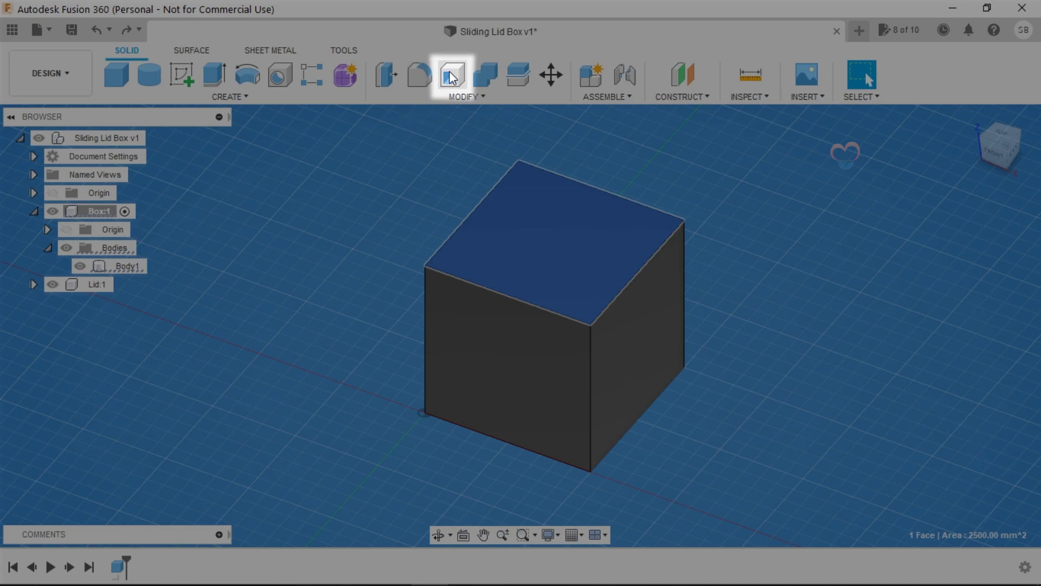
{"action": "left_click", "coordinate": [453, 76]}
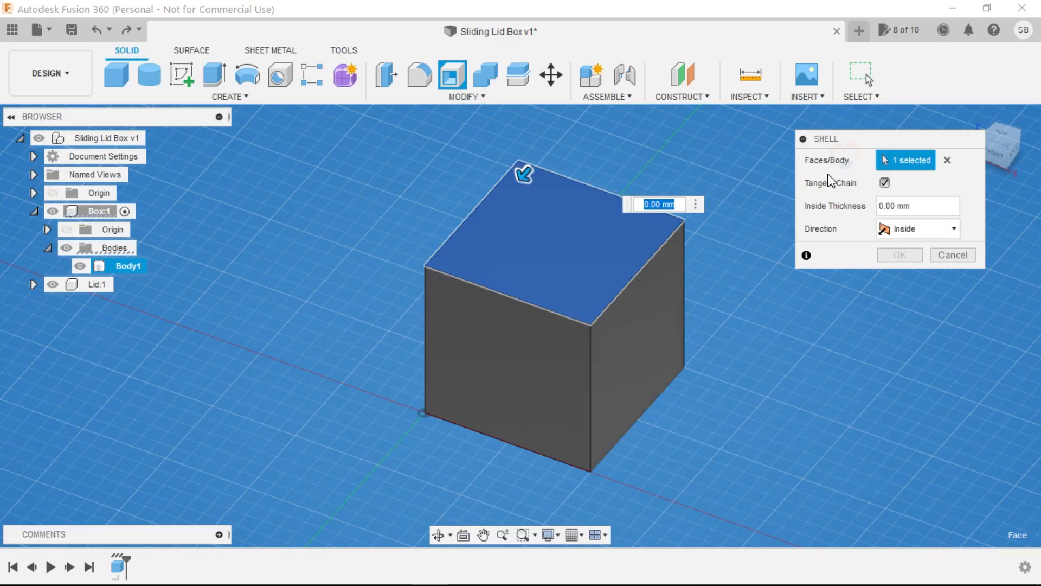
{"action": "type", "text": "4"}
{"action": "key", "text": "Return"}
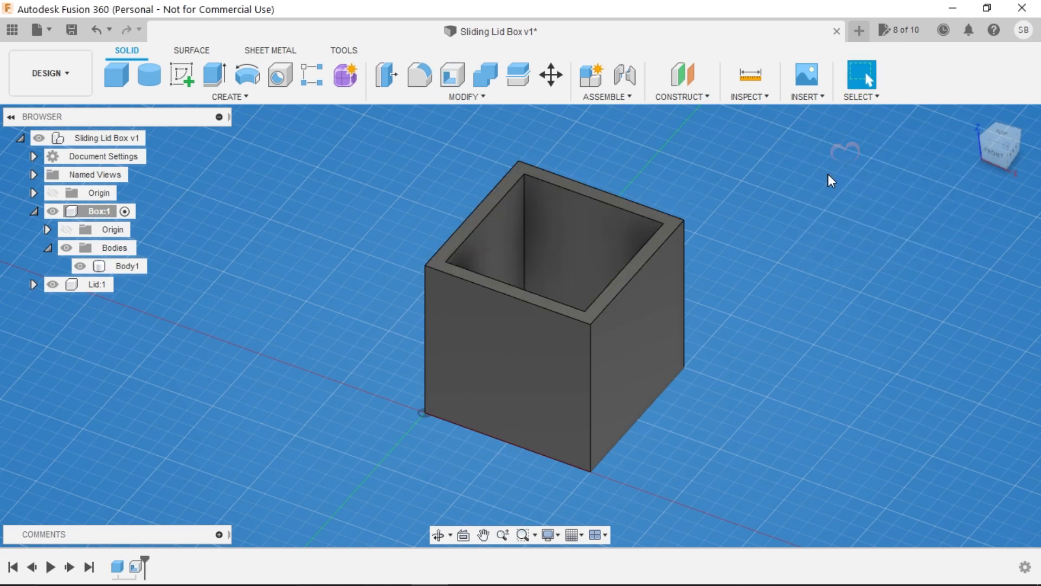
- Start a sketch on the front face of the shelled box
{"action": "left_click", "coordinate": [988, 143]}
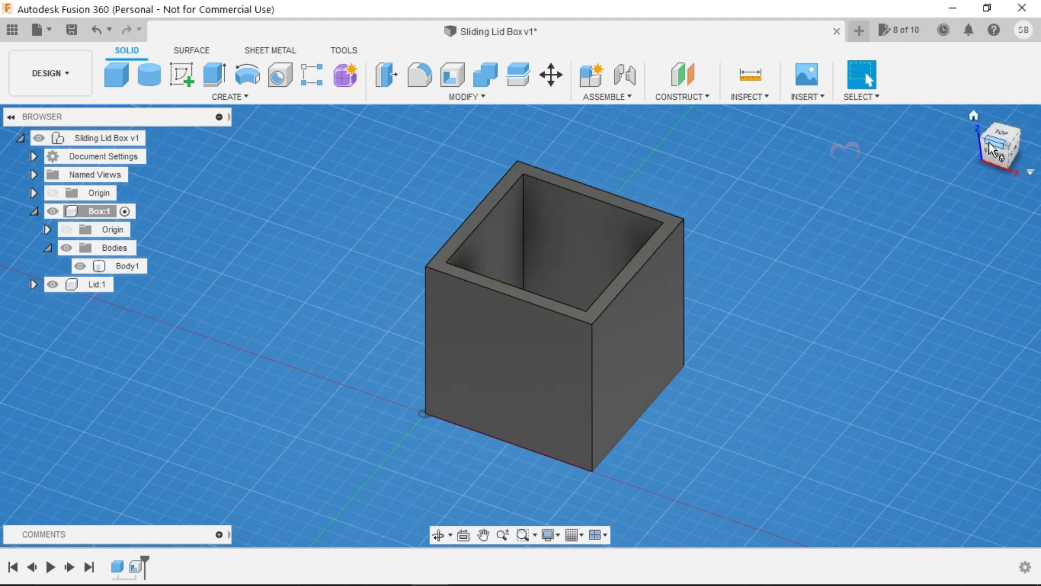
{"action": "left_click_drag", "start_coordinate": [1004, 148], "coordinate": [1000, 142]}
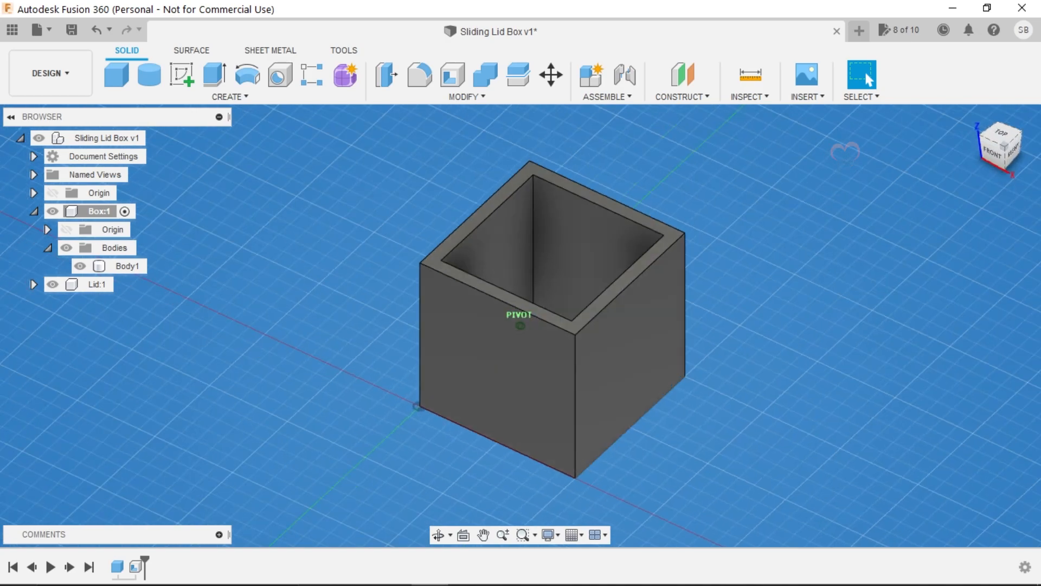
{"action": "middle_click_drag", "start_coordinate": [845, 151], "coordinate": [845, 154], "text": "shift"}
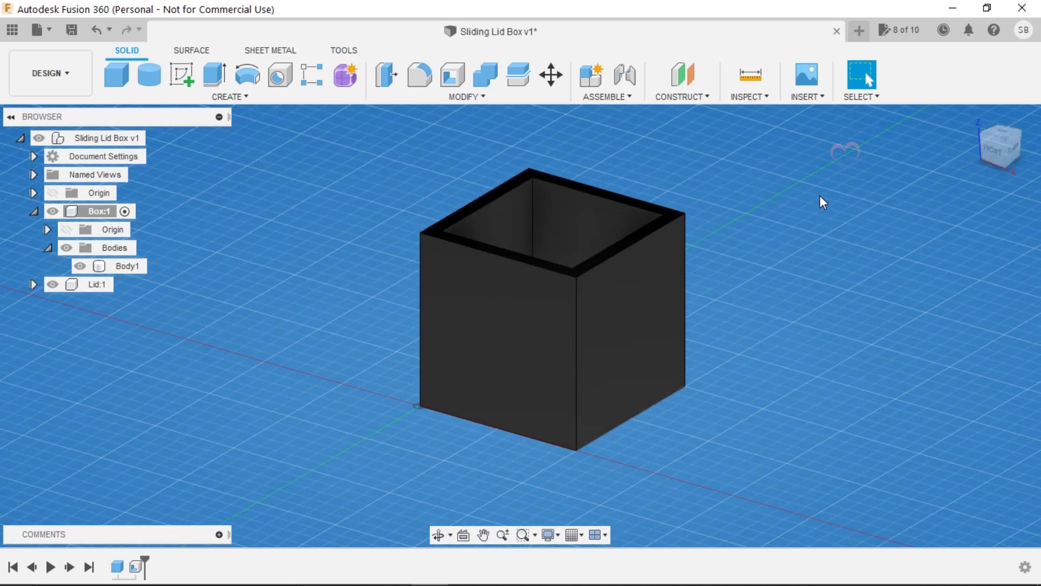
{"action": "left_click", "coordinate": [508, 334]}
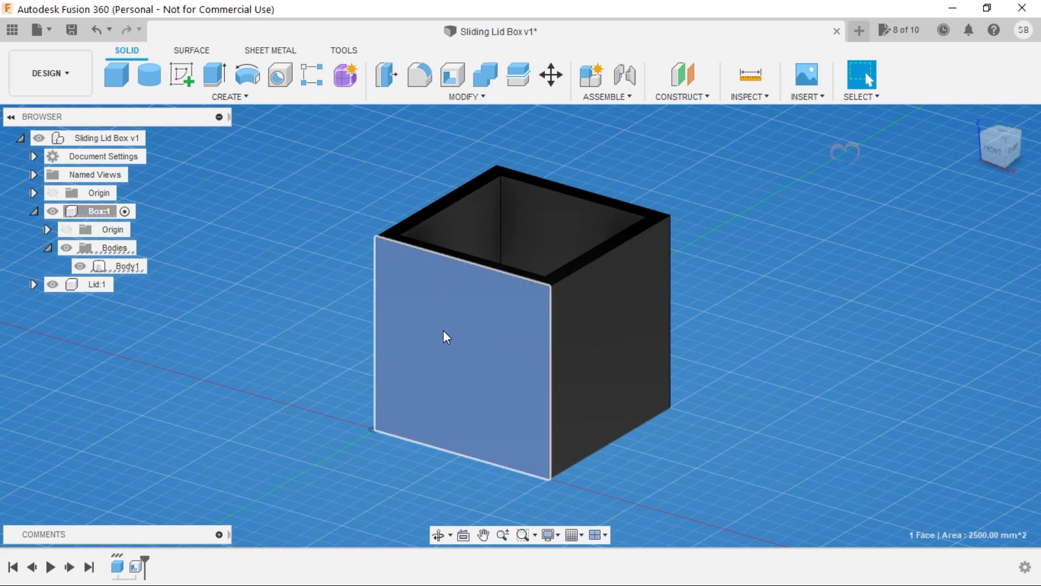
{"action": "right_click", "coordinate": [444, 332]}
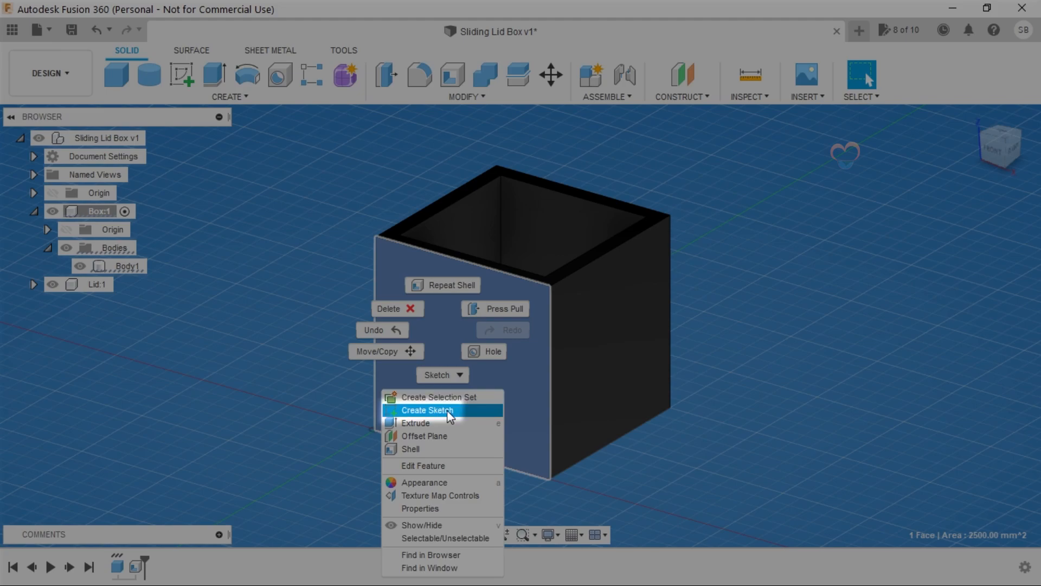
{"action": "left_click", "coordinate": [444, 410]}
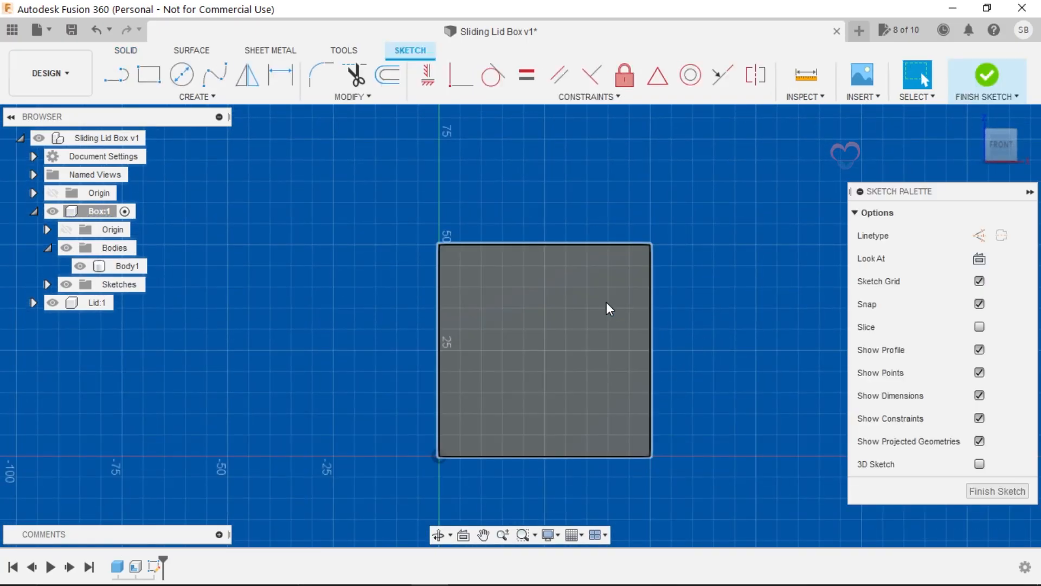
- Project the outline of the box's front face into the sketch
{"action": "scroll", "coordinate": [607, 308], "scroll_direction": "up", "scroll_amount": 1}
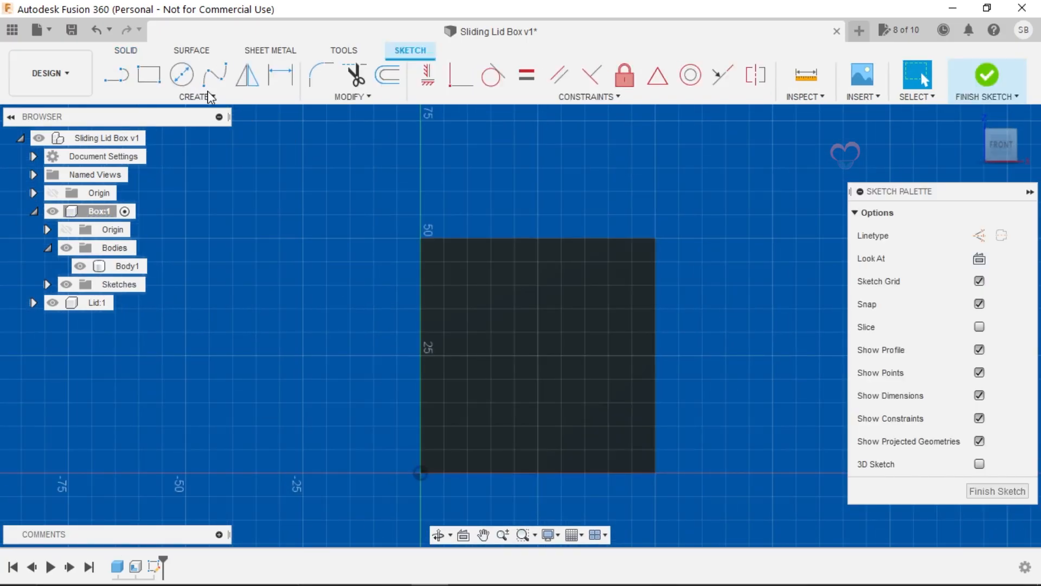
{"action": "left_click", "coordinate": [280, 96]}
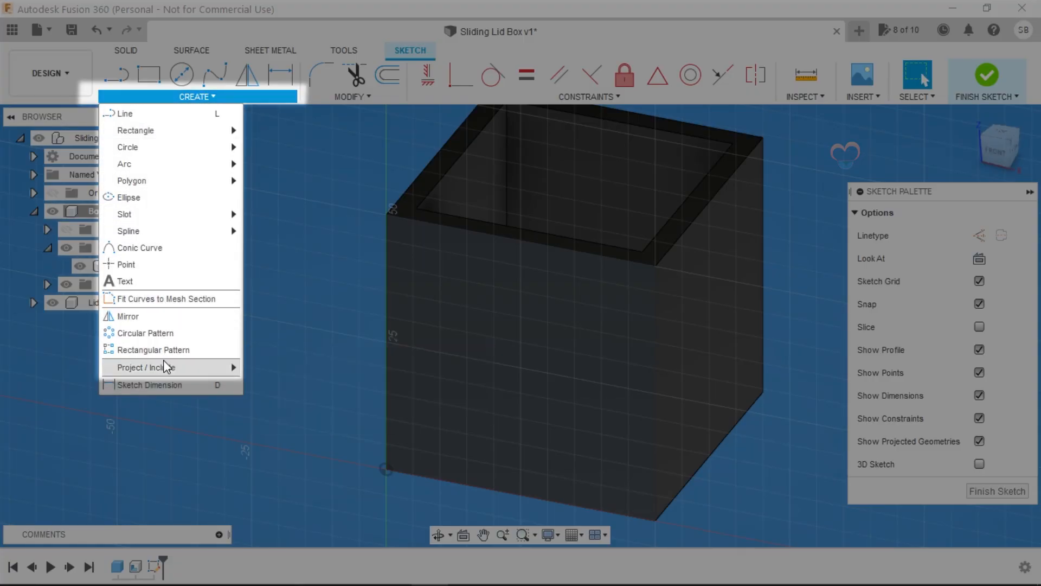
{"action": "mouse_move", "coordinate": [215, 374]}
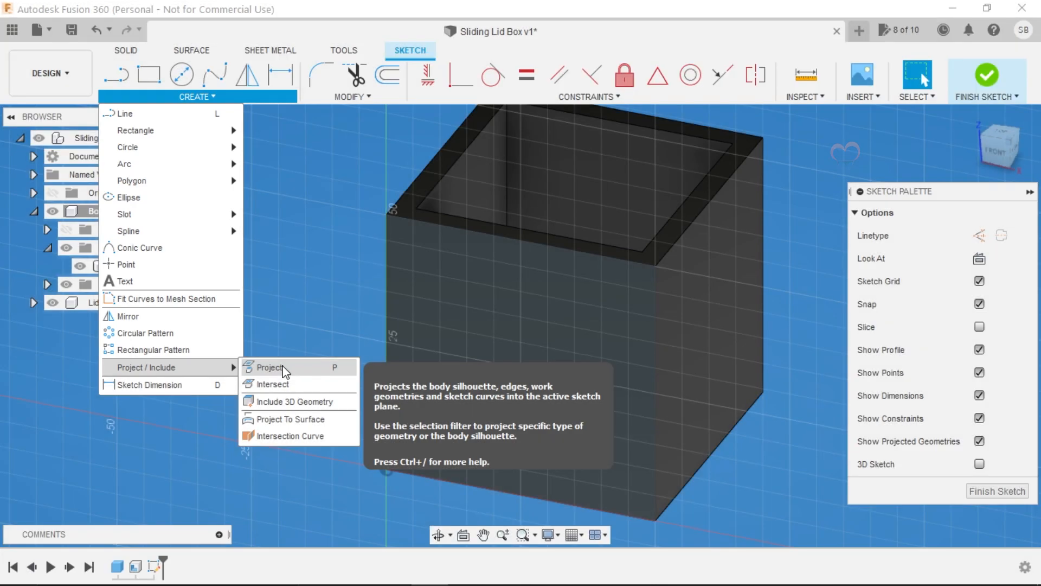
{"action": "left_click", "coordinate": [283, 371]}
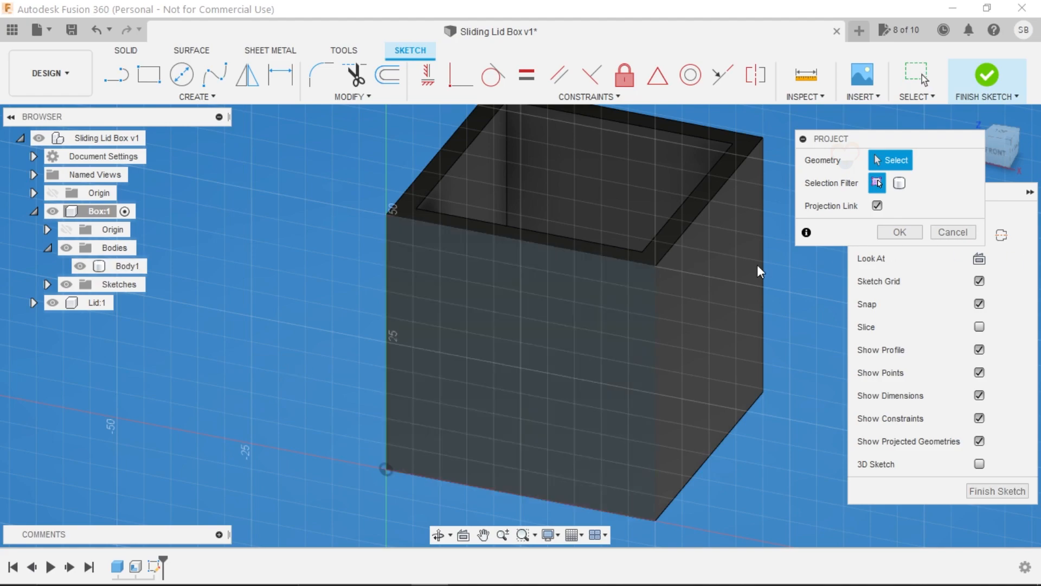
{"action": "left_click", "coordinate": [541, 339]}
{"action": "left_click", "coordinate": [899, 232]}
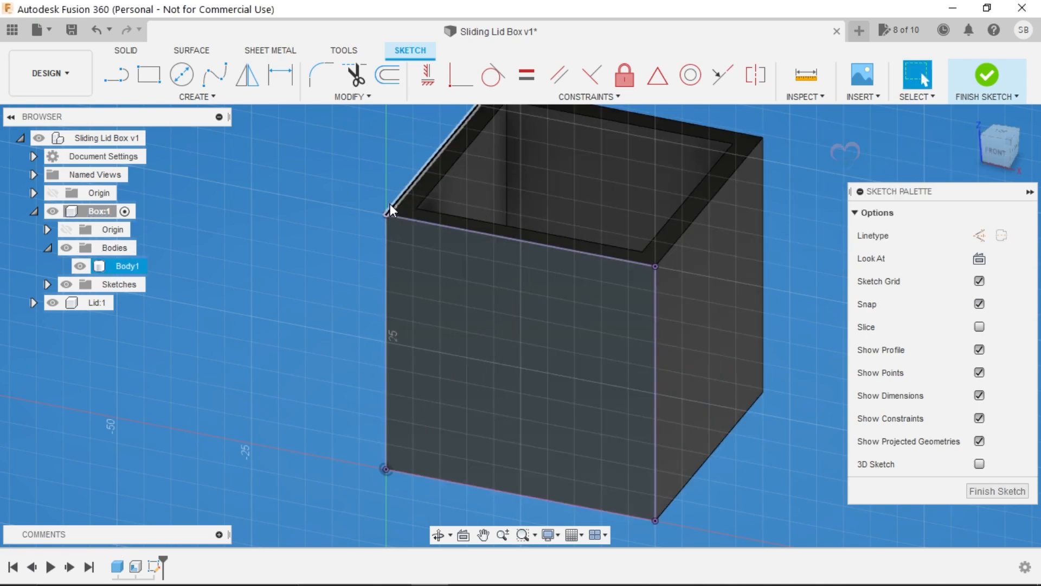
- Project the two inner side edges of the box's top opening onto the front-face sketch as reference points
{"action": "right_click", "coordinate": [300, 333]}
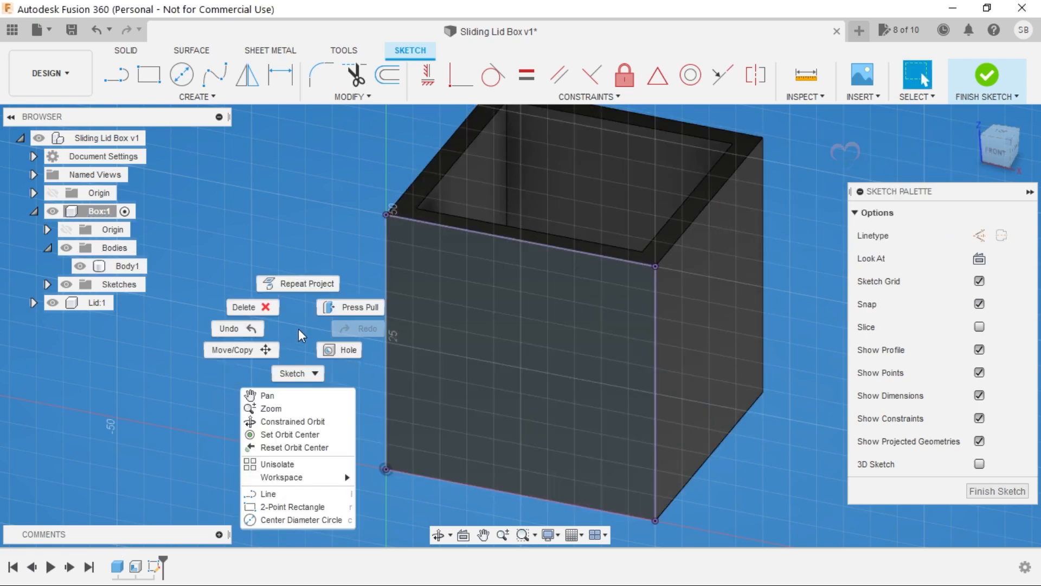
{"action": "left_click", "coordinate": [318, 285]}
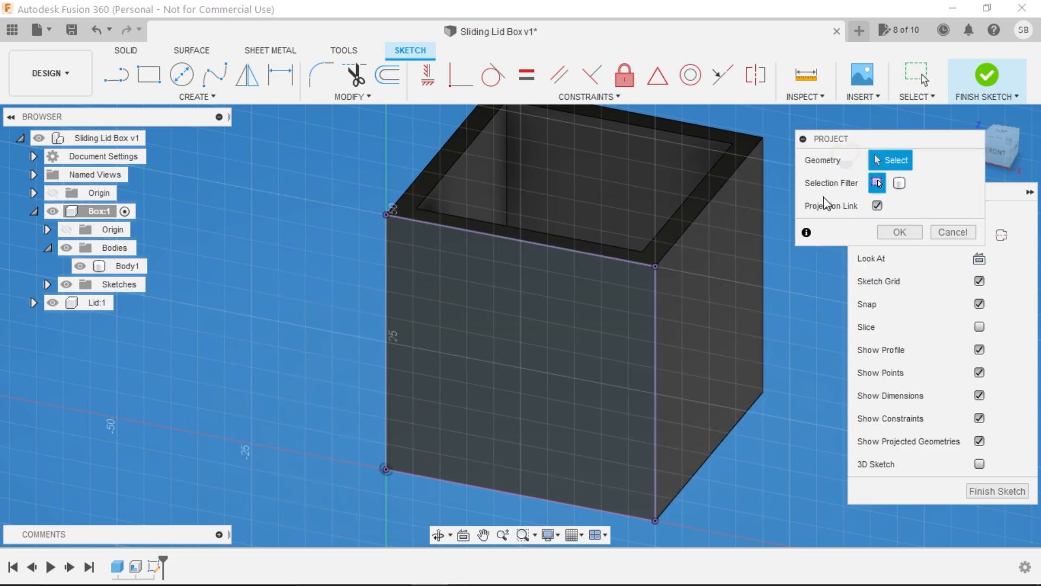
{"action": "left_click", "coordinate": [457, 159]}
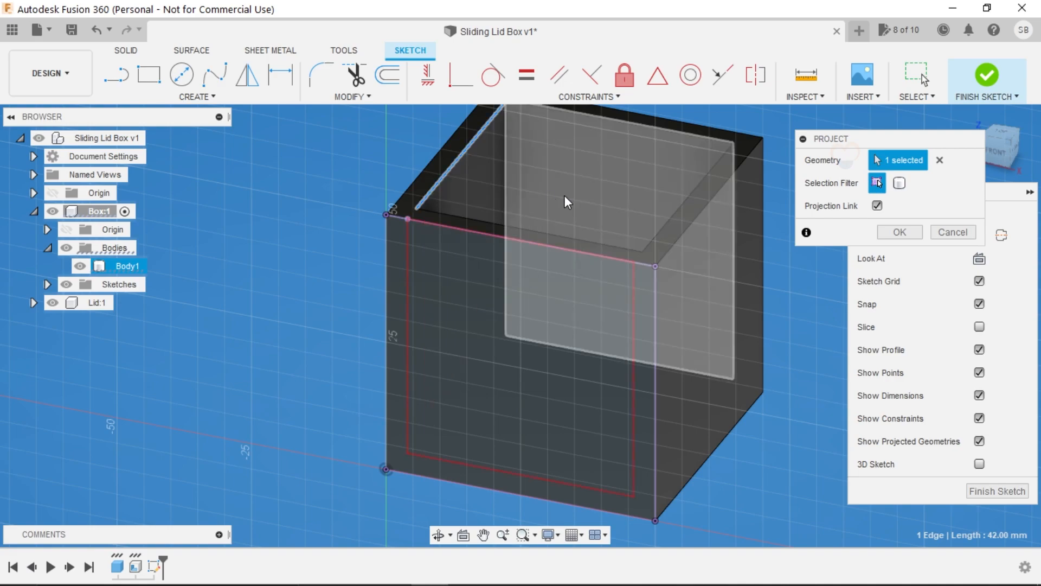
{"action": "left_click", "coordinate": [674, 220]}
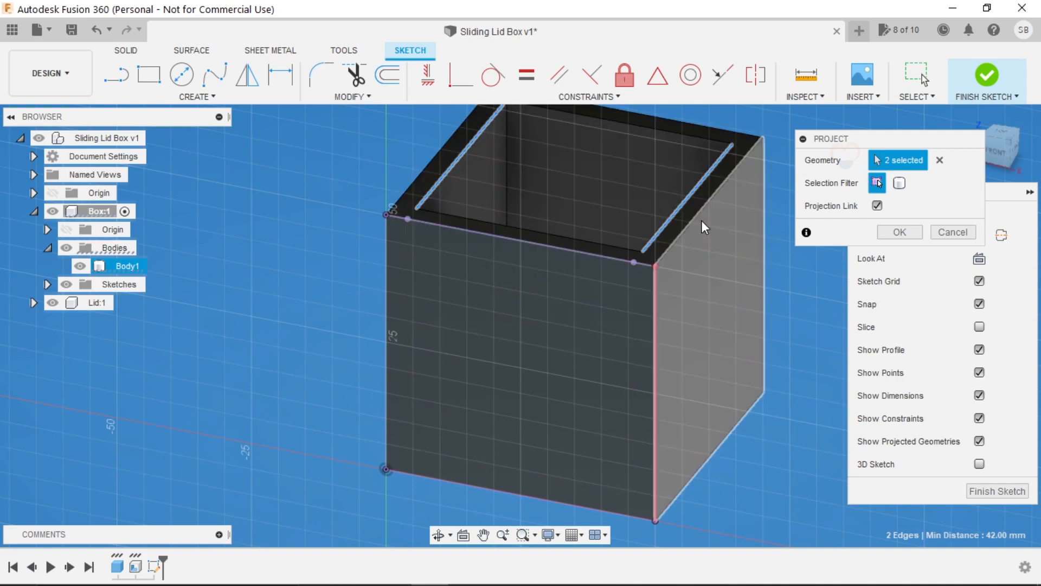
{"action": "left_click", "coordinate": [899, 232]}
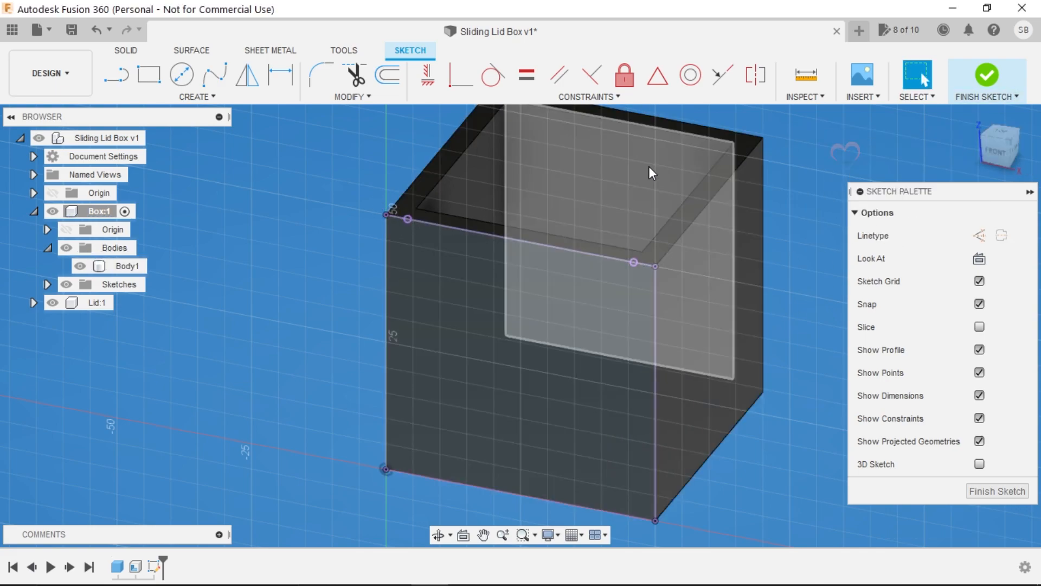
{"action": "scroll", "coordinate": [595, 209], "scroll_direction": "up", "scroll_amount": 2}
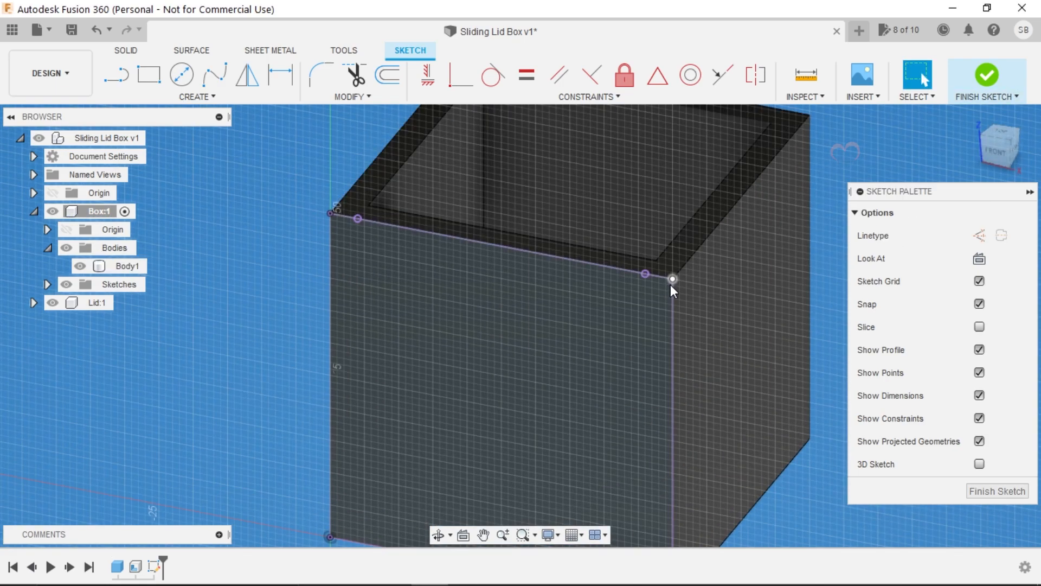
- Draw a 4 mm line from the right inner-edge reference point, sloping down toward the box's outer side at 55° from the top edge
{"action": "left_click", "coordinate": [998, 149]}
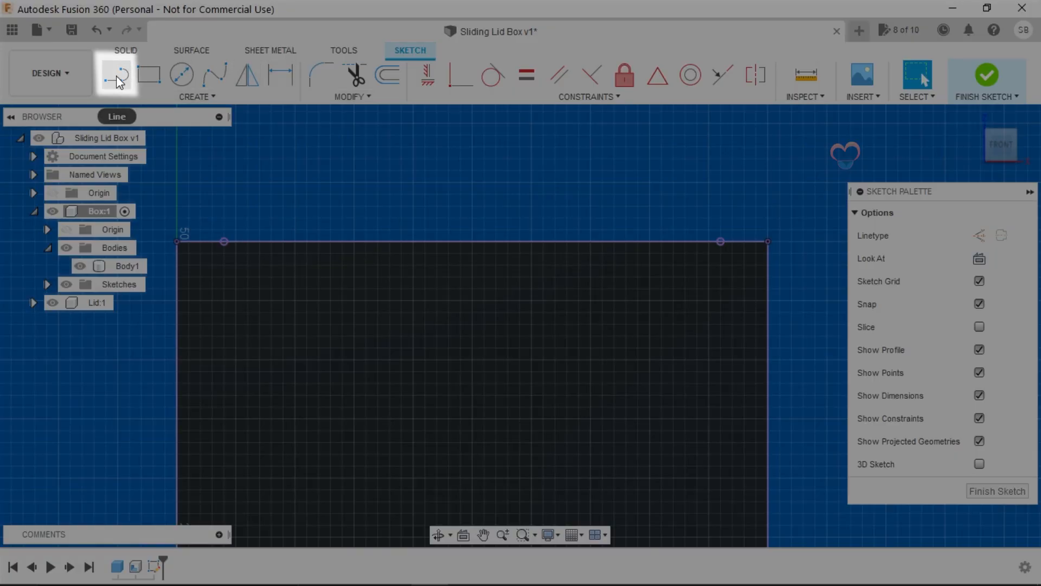
{"action": "left_click", "coordinate": [120, 80]}
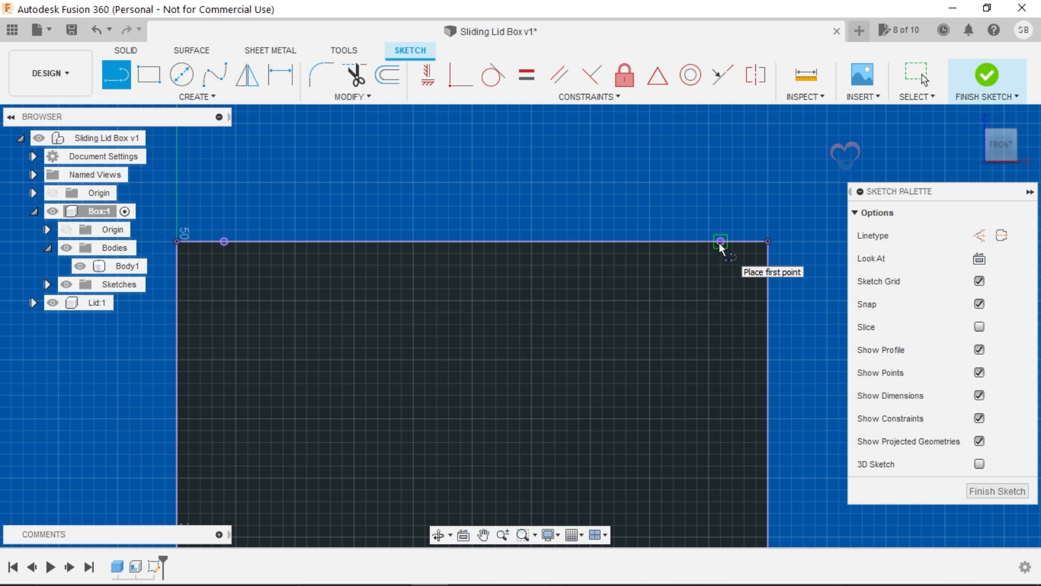
{"action": "scroll", "coordinate": [719, 243], "scroll_direction": "up", "scroll_amount": 3}
{"action": "middle_click_drag", "start_coordinate": [746, 198], "coordinate": [581, 199]}
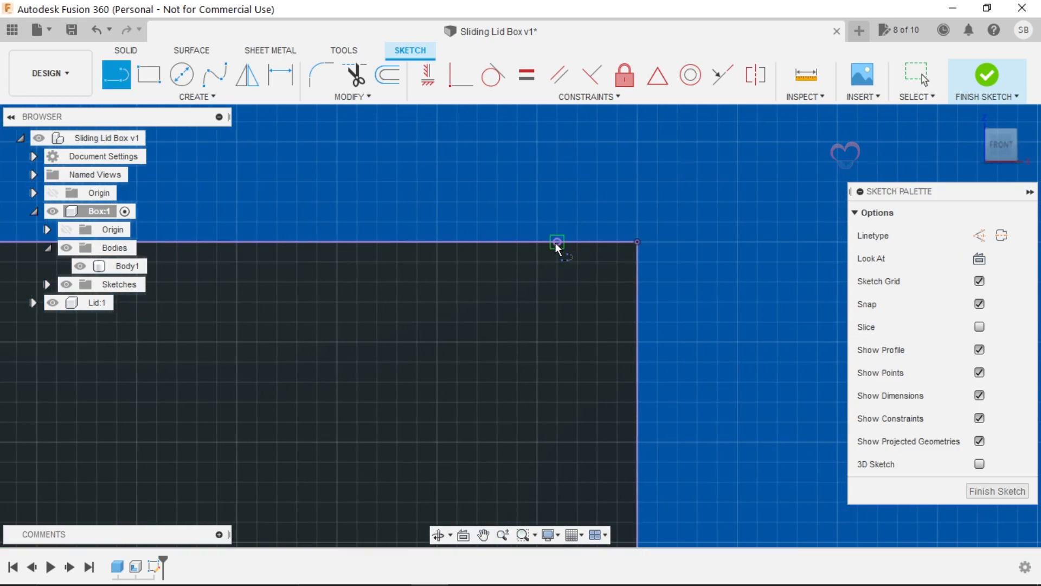
{"action": "left_click", "coordinate": [558, 242]}
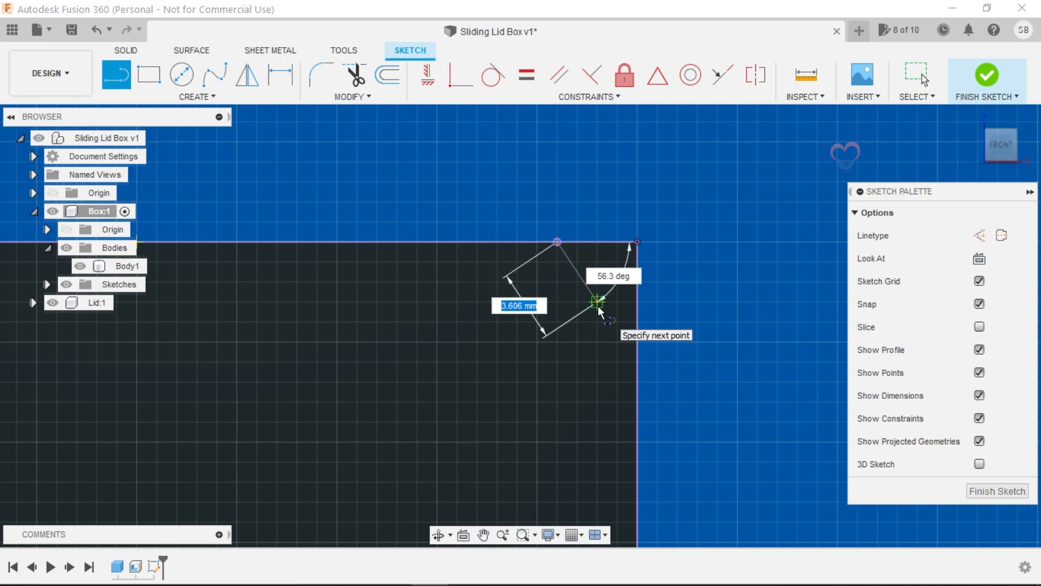
{"action": "type", "text": "4"}
{"action": "key", "text": "Tab"}
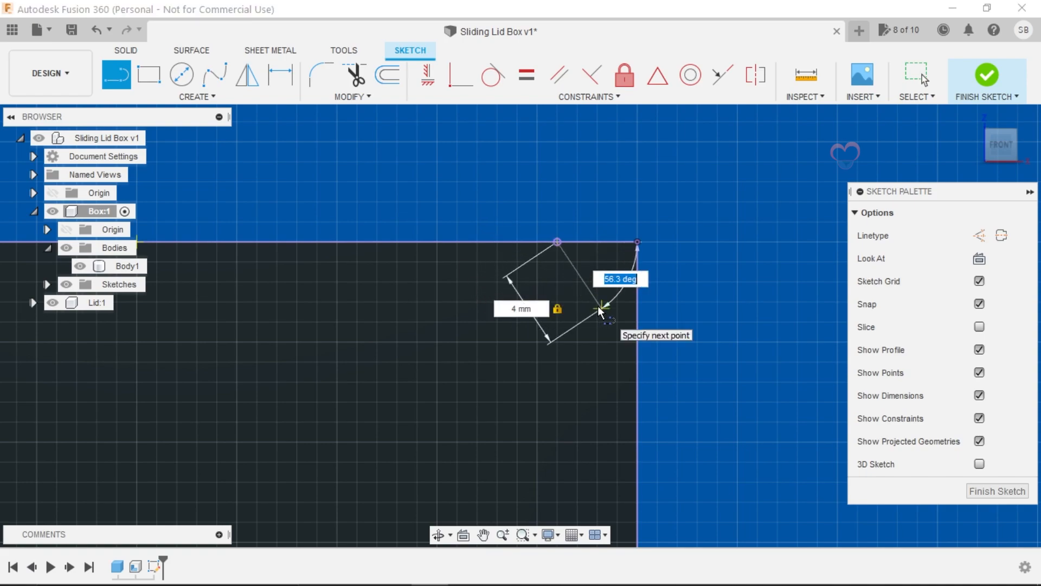
{"action": "type", "text": "55"}
{"action": "key", "text": "Tab"}
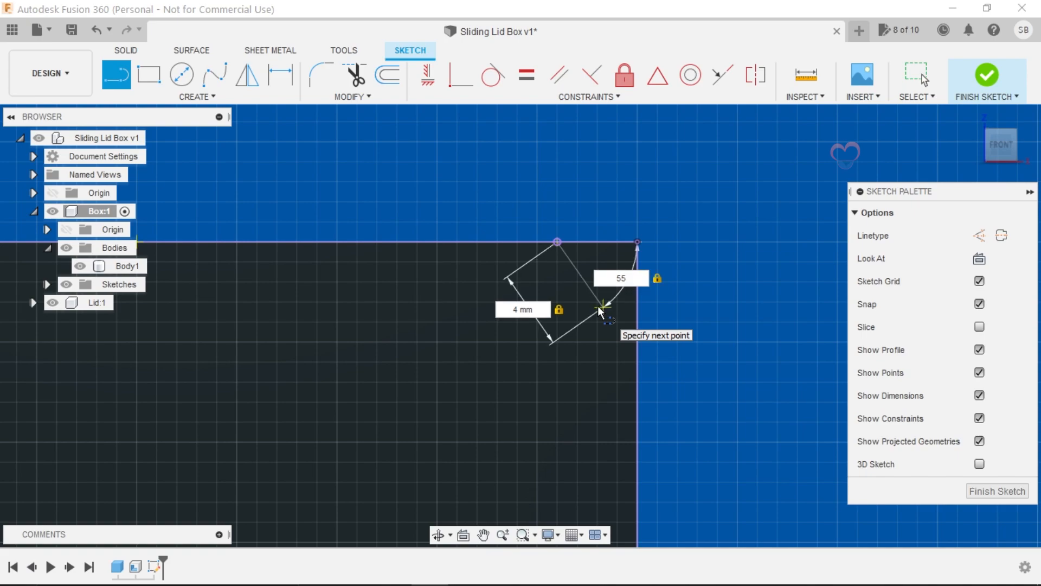
{"action": "key", "text": "Return"}
- Make the outer end of the angle's reference line coincident with the front face's top-right corner
{"action": "left_click_drag", "start_coordinate": [989, 149], "coordinate": [986, 181]}
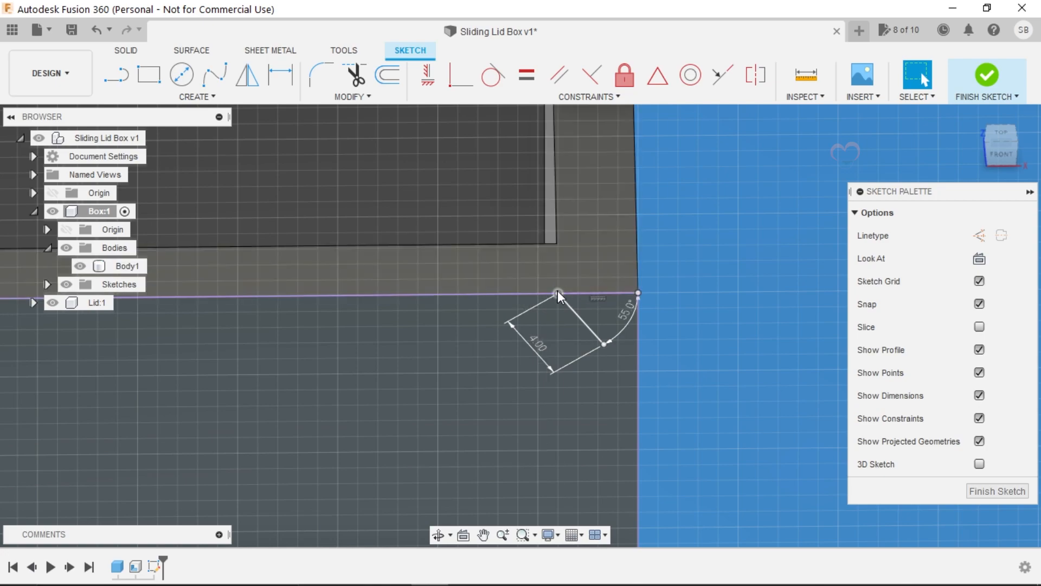
{"action": "left_click", "coordinate": [1000, 157]}
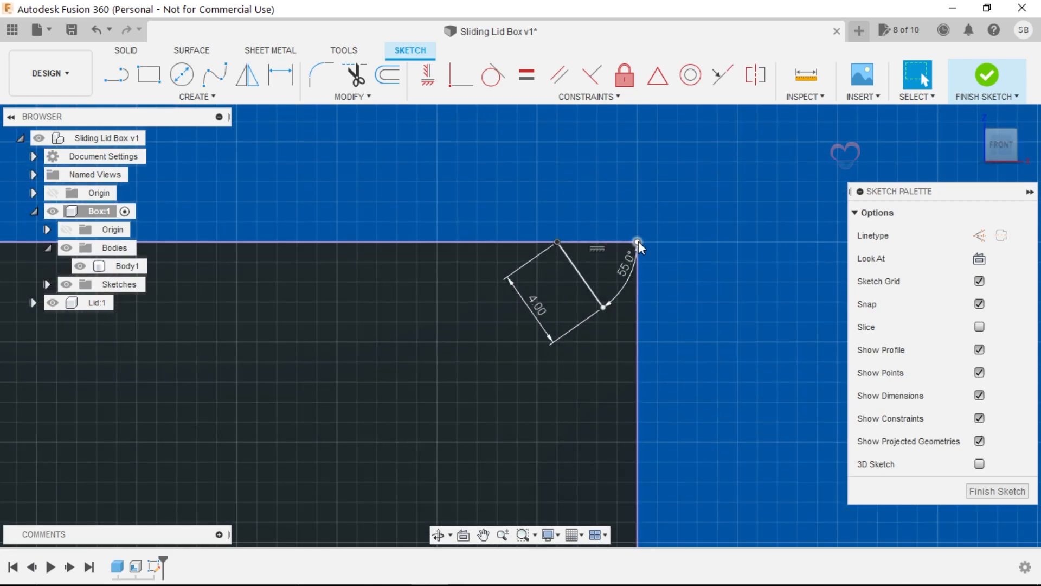
{"action": "left_click", "coordinate": [638, 243]}
{"action": "mouse_move", "coordinate": [640, 248]}
{"action": "left_mouse_down"}
{"action": "mouse_move", "coordinate": [656, 242]}
{"action": "mouse_move", "coordinate": [639, 242]}
{"action": "left_mouse_up"}
{"action": "scroll", "coordinate": [639, 242], "scroll_direction": "up", "scroll_amount": 3}
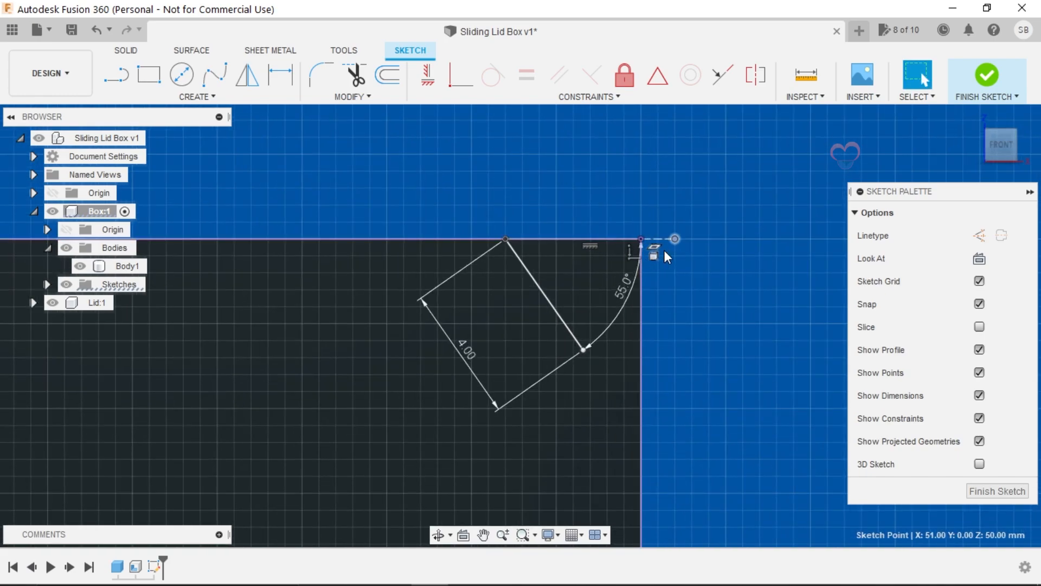
{"action": "mouse_move", "coordinate": [675, 239]}
{"action": "left_mouse_down"}
{"action": "mouse_move", "coordinate": [658, 240]}
{"action": "mouse_move", "coordinate": [675, 239]}
{"action": "left_mouse_up"}
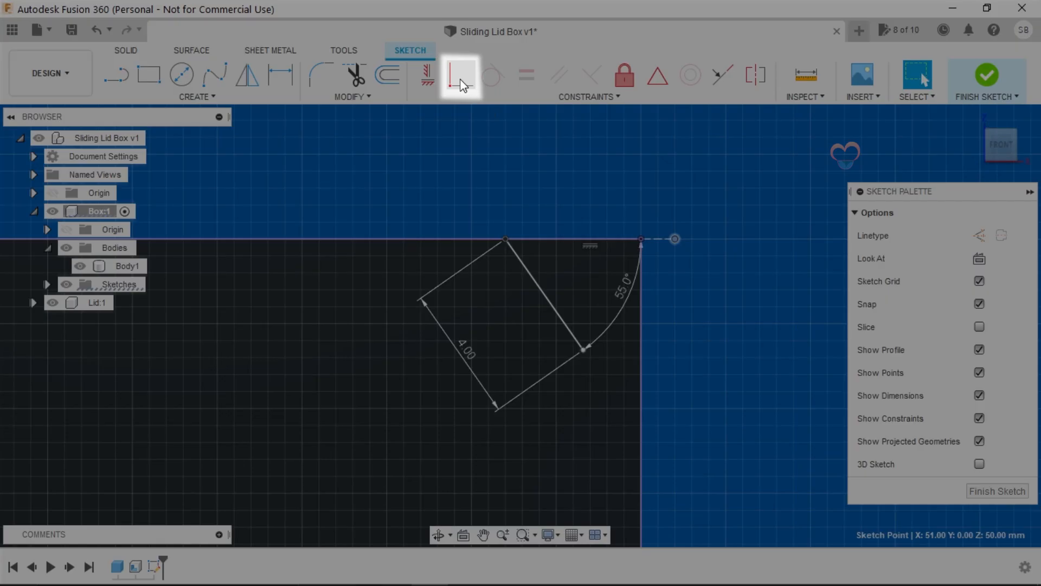
{"action": "left_click", "coordinate": [460, 84]}
{"action": "left_click", "coordinate": [641, 239]}
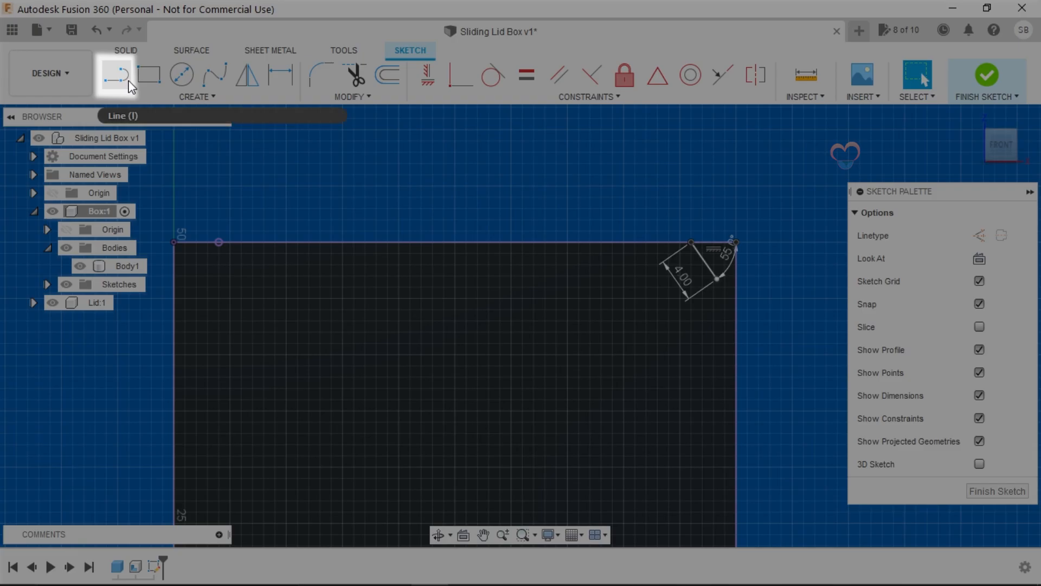
- Draw a vertical line straight down from the midpoint of the front face's top edge
{"action": "left_click", "coordinate": [121, 79]}
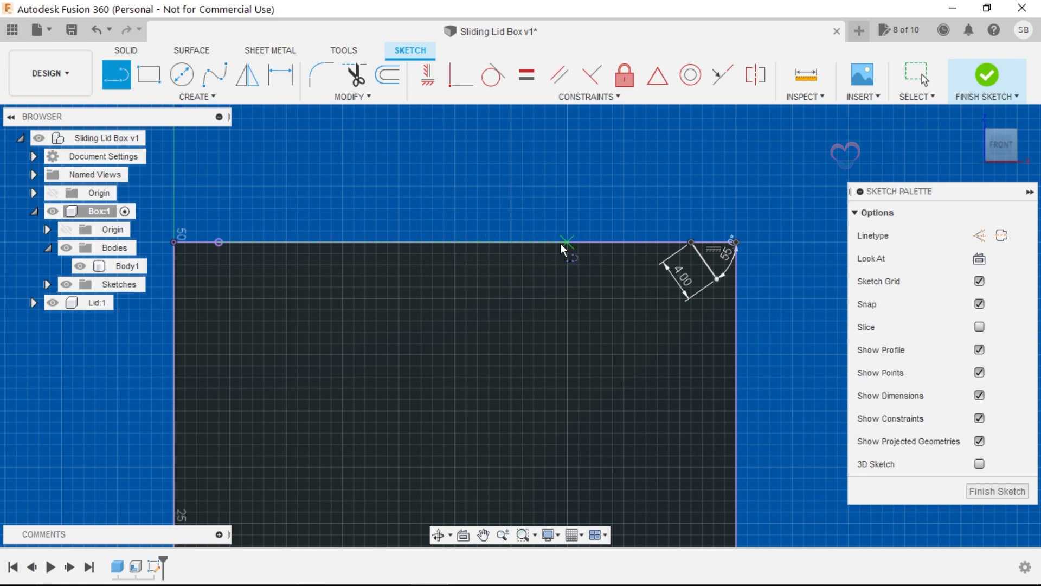
{"action": "left_click", "coordinate": [456, 244]}
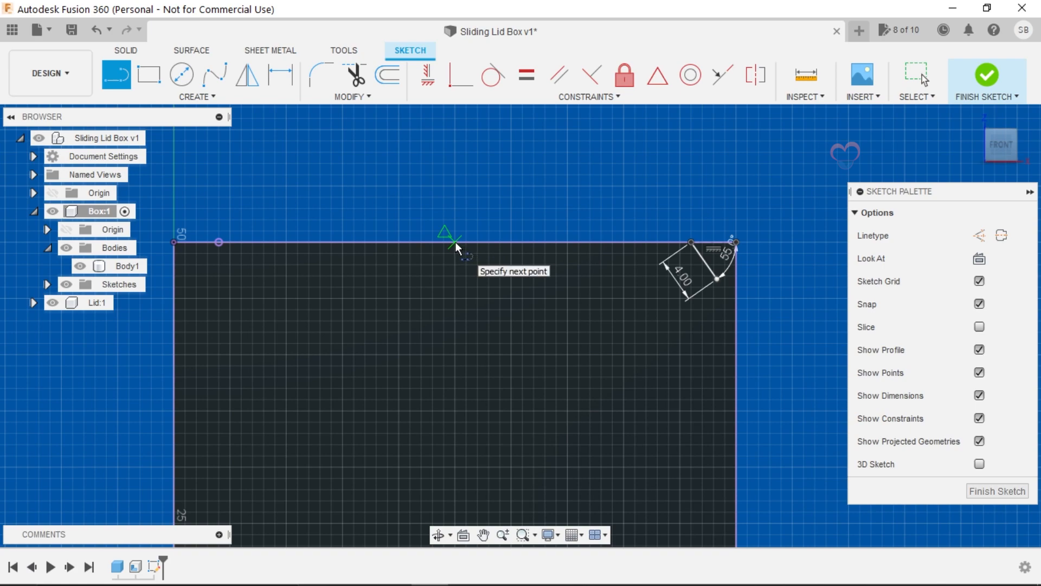
{"action": "left_click", "coordinate": [456, 298]}
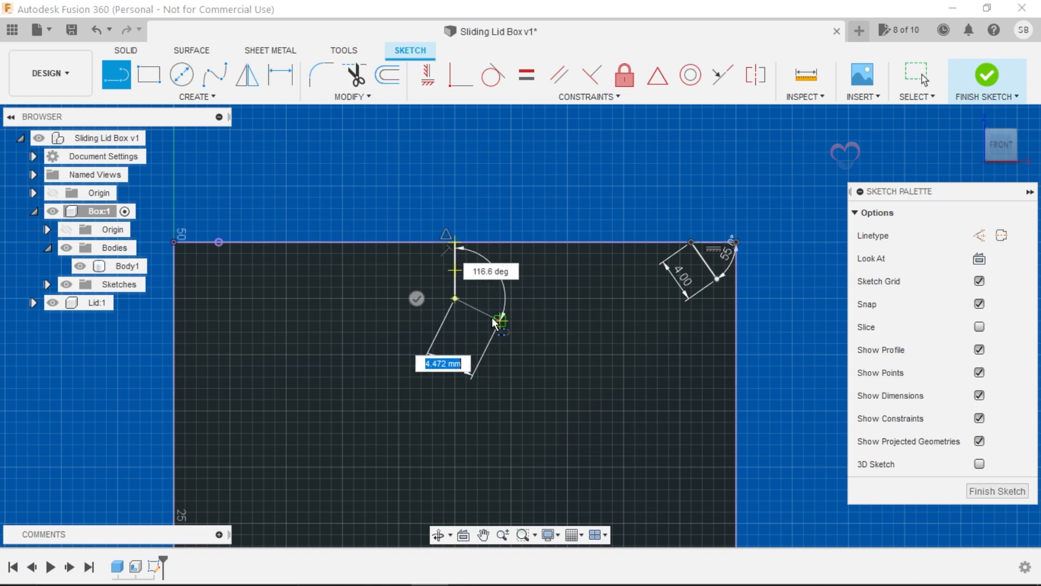
{"action": "key", "text": "Escape"}
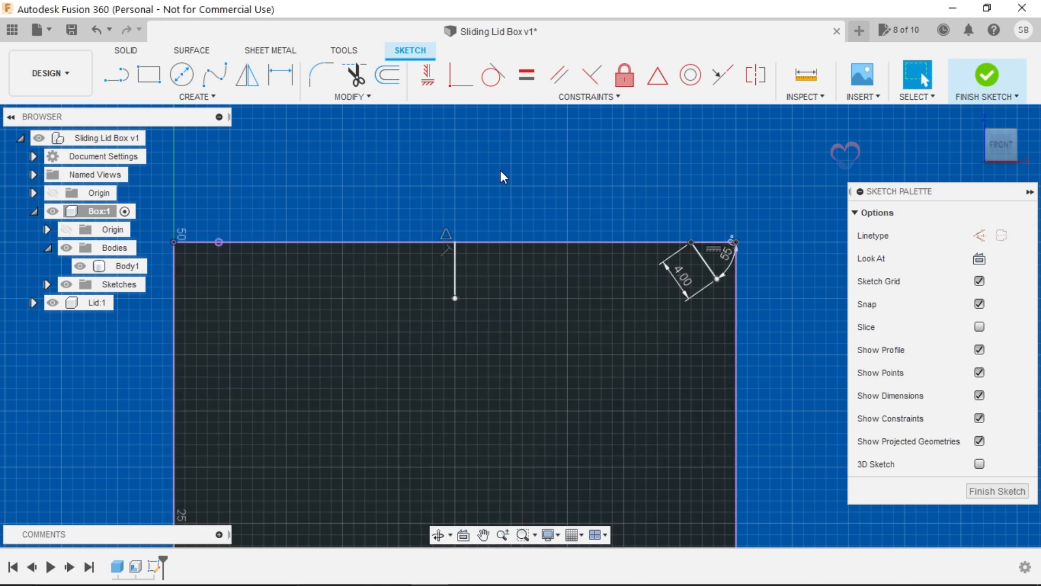
- Align the vertical line's lower end horizontally with the slanted line's lower end and convert the vertical line to construction
{"action": "left_click", "coordinate": [455, 298]}
{"action": "left_click", "coordinate": [717, 279], "text": "shift"}
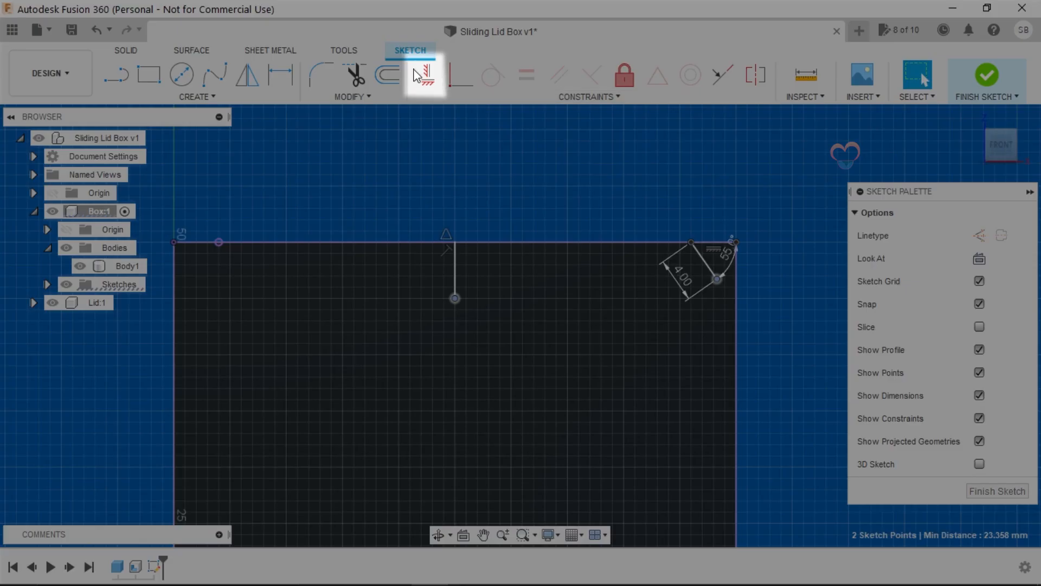
{"action": "left_click", "coordinate": [428, 87]}
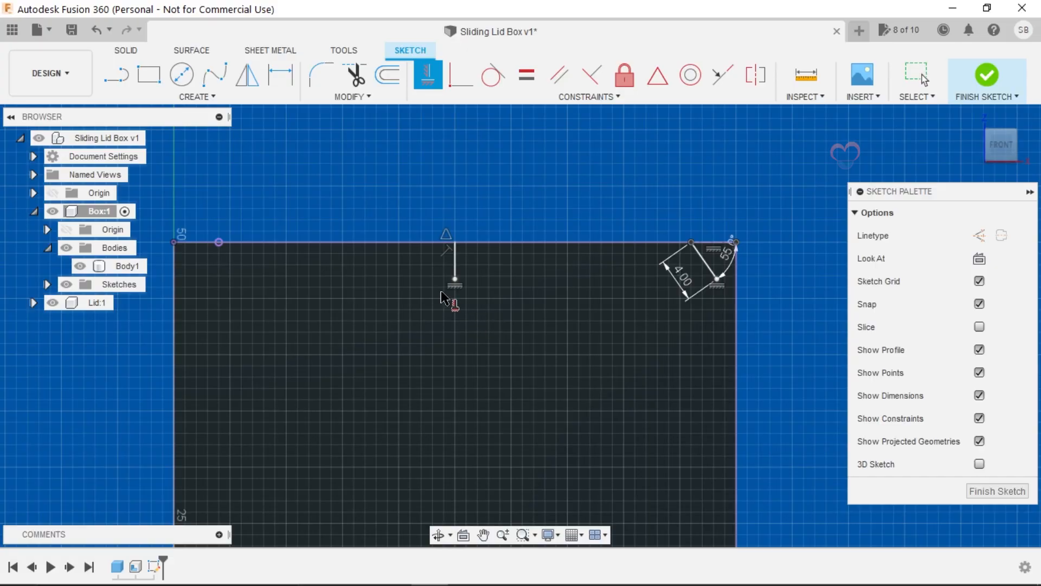
{"action": "scroll", "coordinate": [627, 286], "scroll_direction": "up", "scroll_amount": 3}
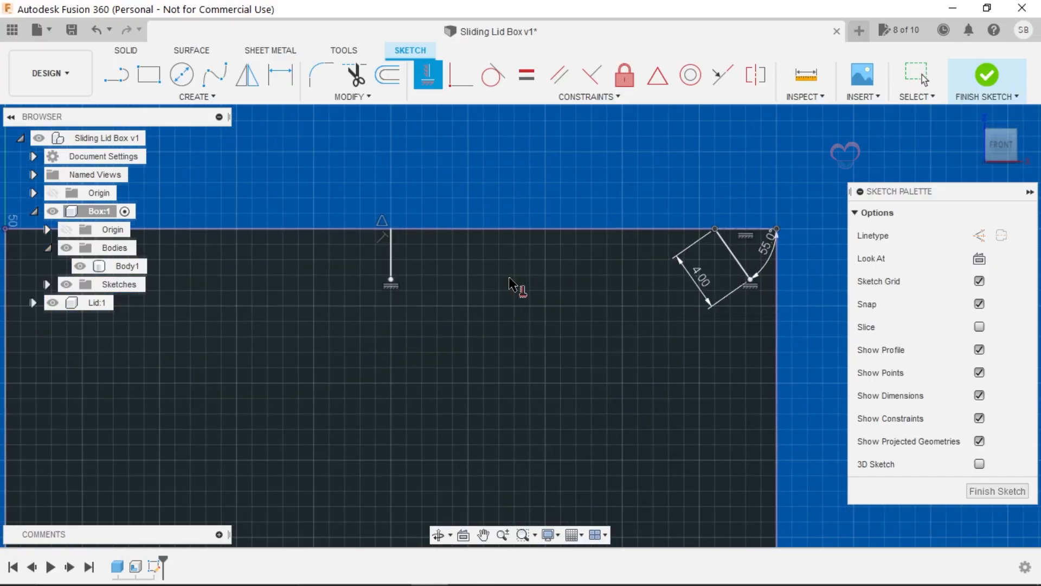
{"action": "key", "text": "Escape"}
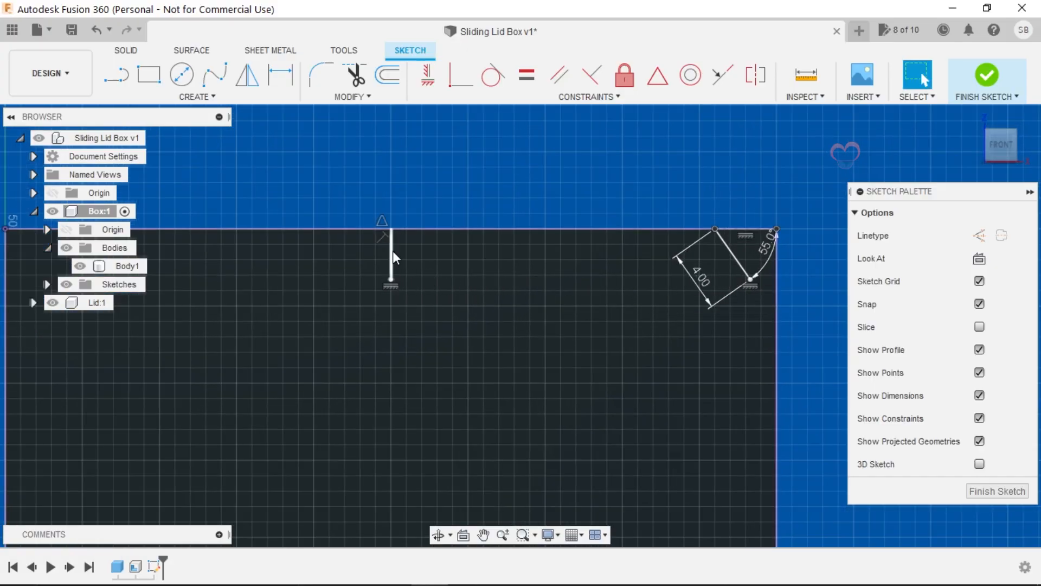
{"action": "left_click", "coordinate": [392, 255]}
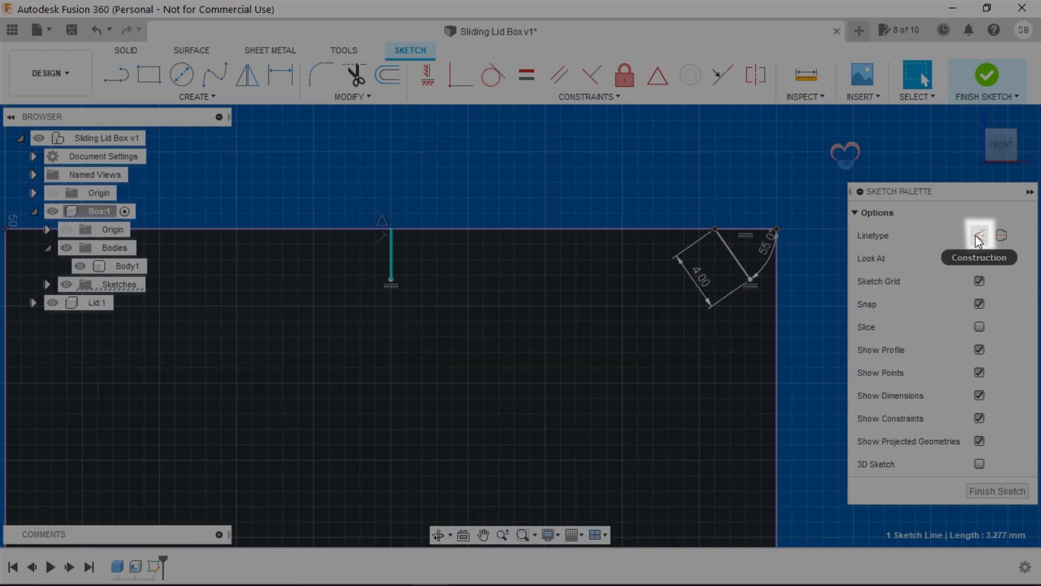
{"action": "left_click", "coordinate": [979, 237]}
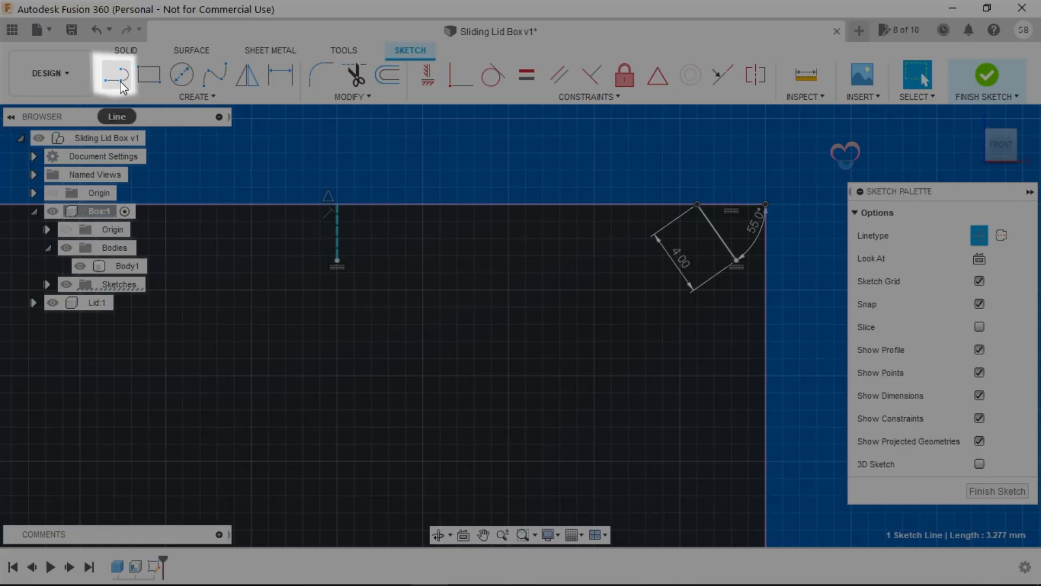
- Draw a line joining the slanted line's lower end to the lower end of the construction centerline
{"action": "left_click", "coordinate": [118, 78]}
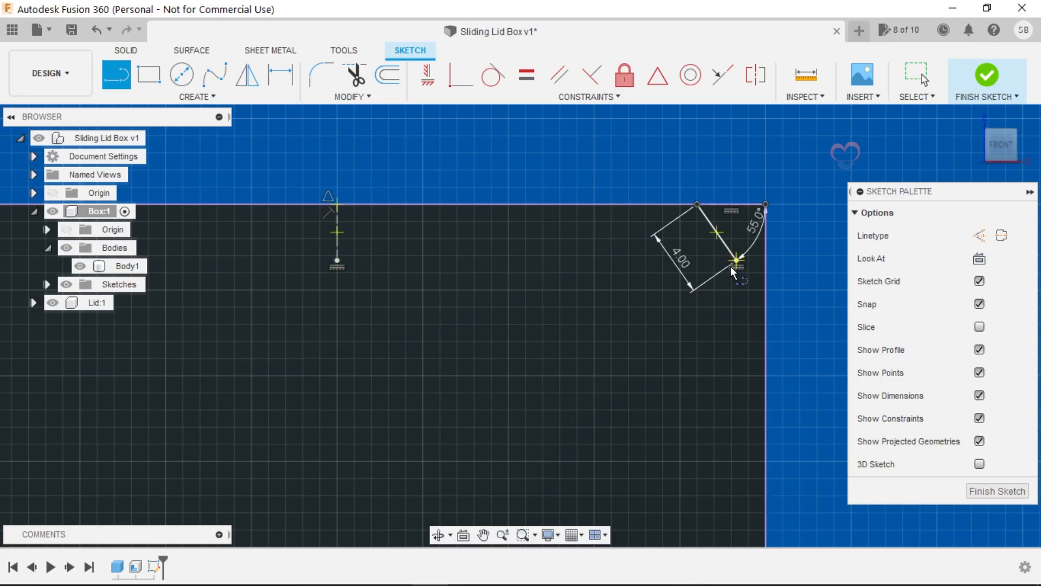
{"action": "left_click", "coordinate": [735, 261]}
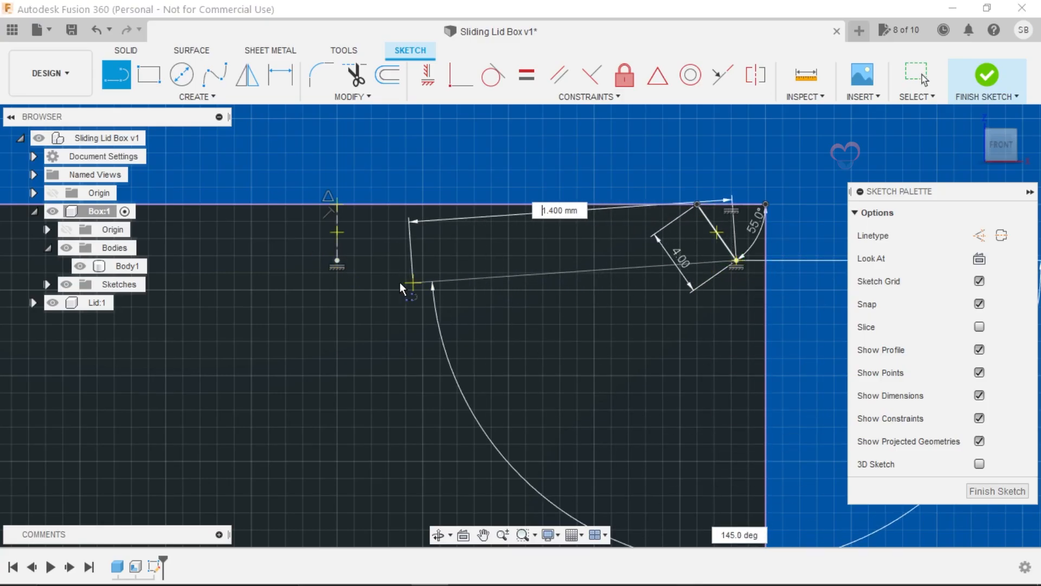
{"action": "left_click", "coordinate": [338, 261]}
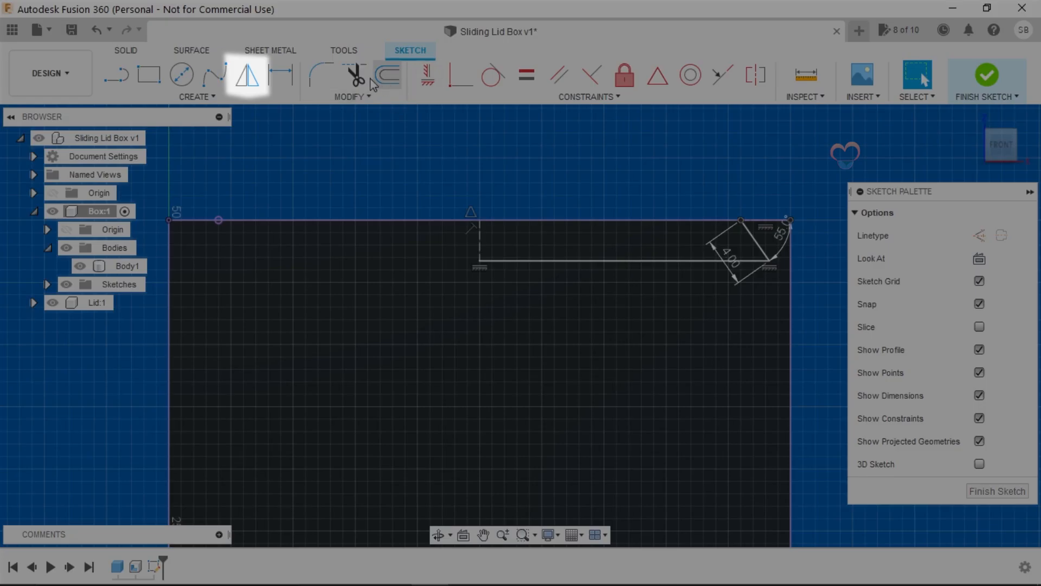
- Mirror the slanted line and the horizontal line across the construction centerline, and finish the sketch
{"action": "left_click", "coordinate": [250, 79]}
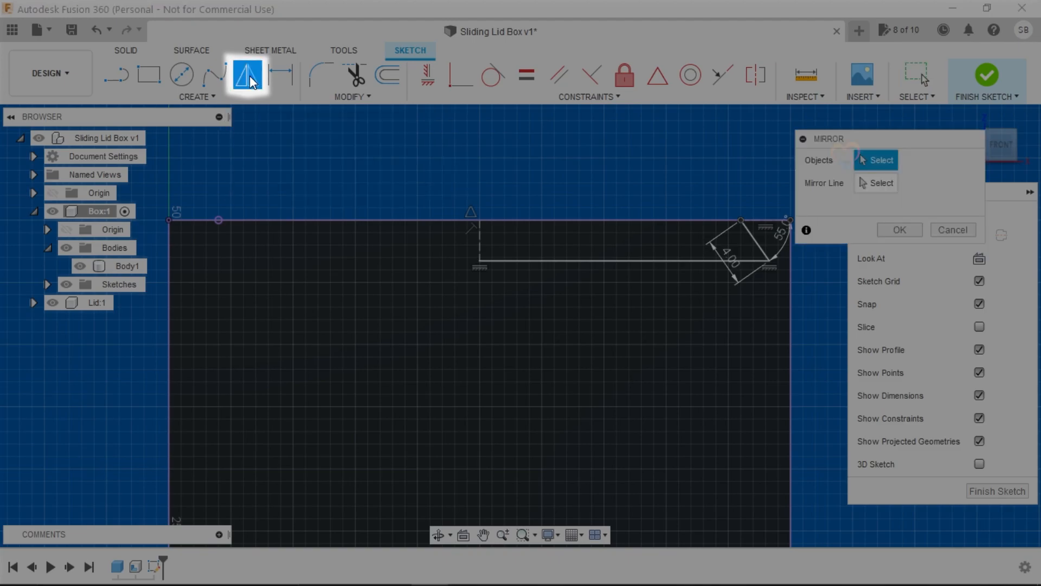
{"action": "left_click", "coordinate": [759, 238]}
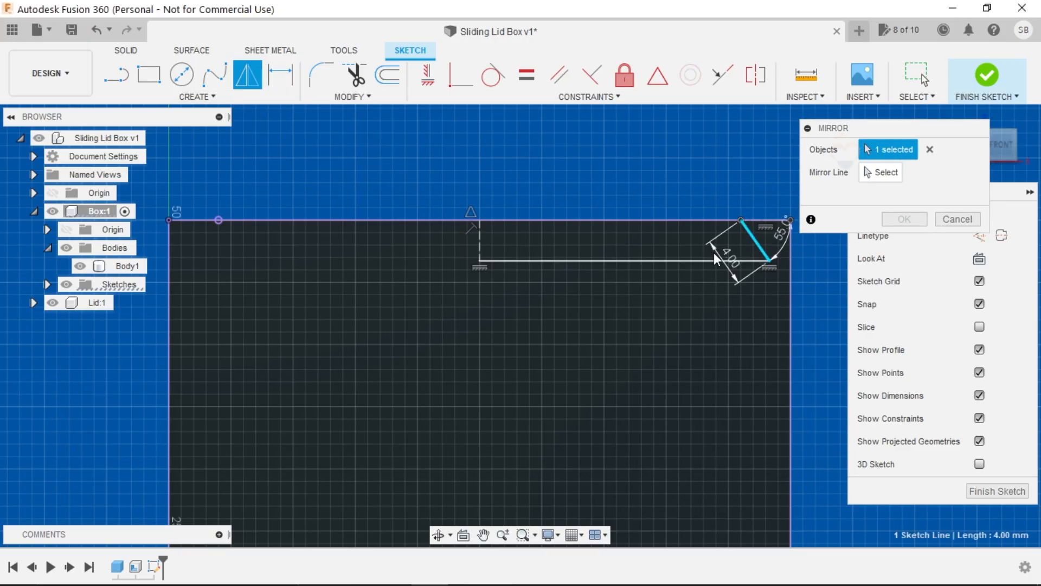
{"action": "left_click", "coordinate": [646, 260]}
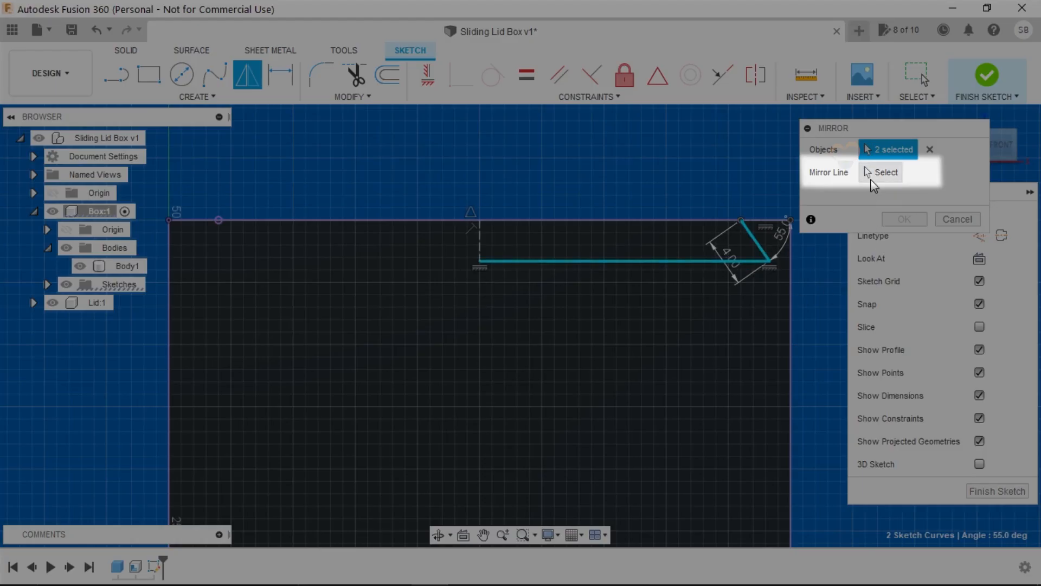
{"action": "left_click", "coordinate": [881, 172]}
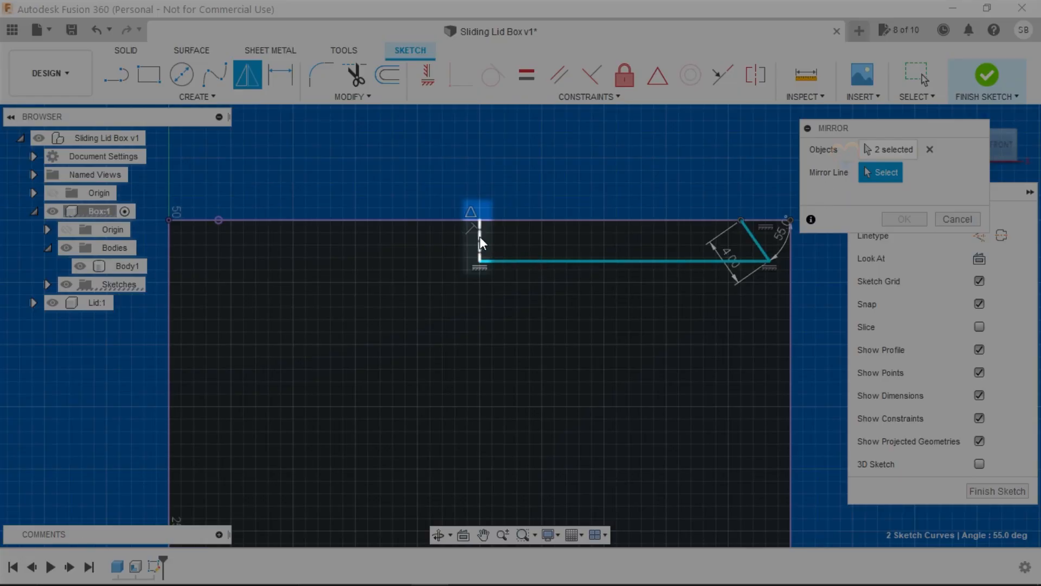
{"action": "left_click", "coordinate": [479, 239]}
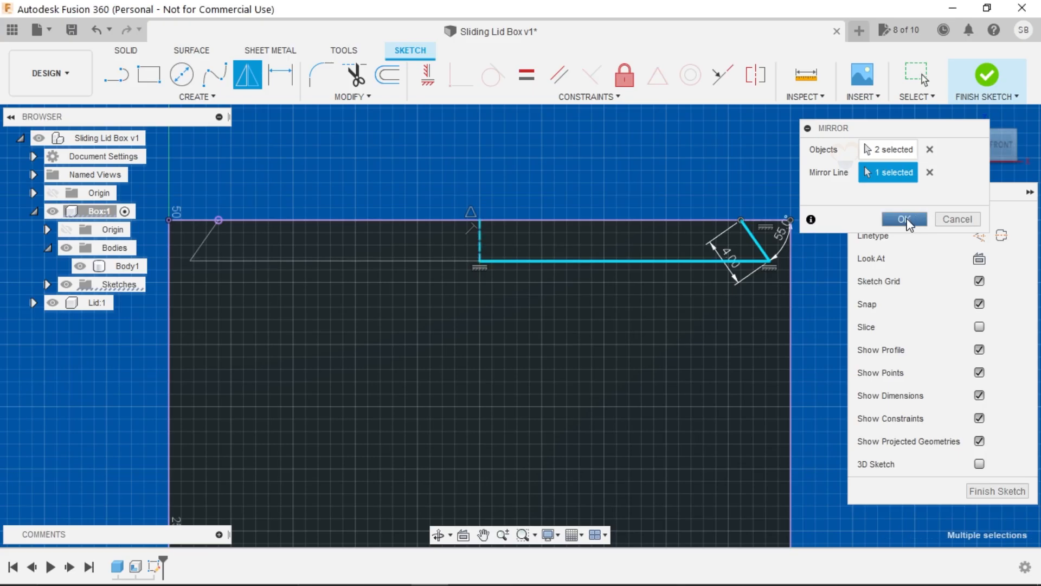
{"action": "left_click", "coordinate": [904, 220]}
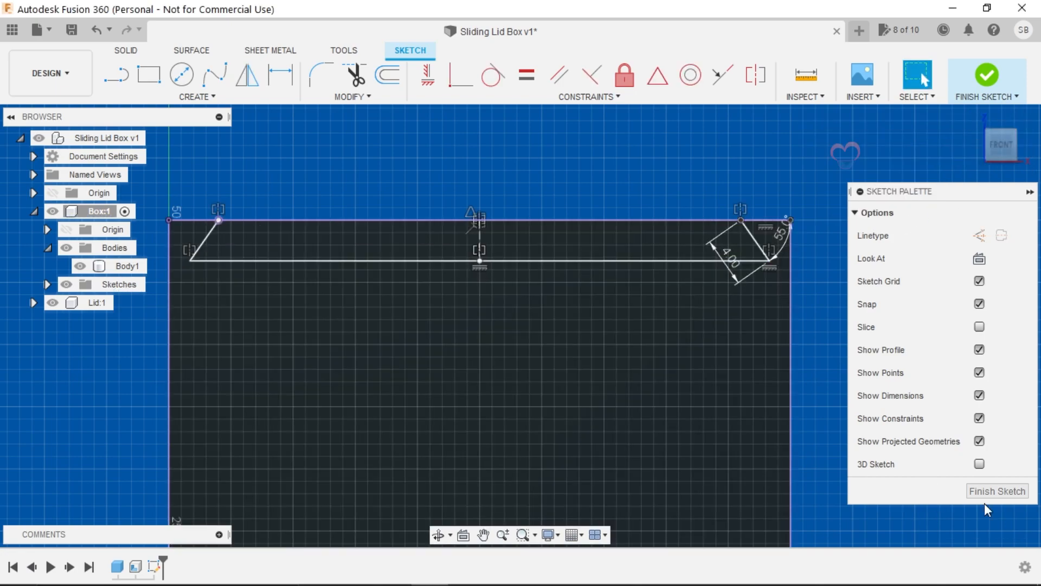
{"action": "left_click", "coordinate": [1019, 498]}
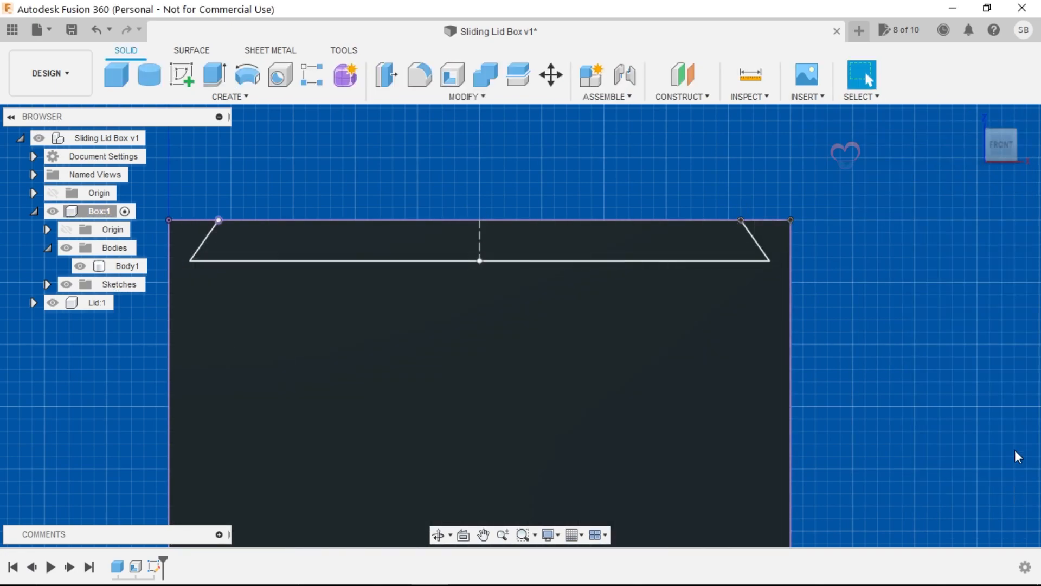
- Extrude the dovetail profile on the box's front as a cut, extending to the inner face of the back wall
{"action": "left_click", "coordinate": [974, 117]}
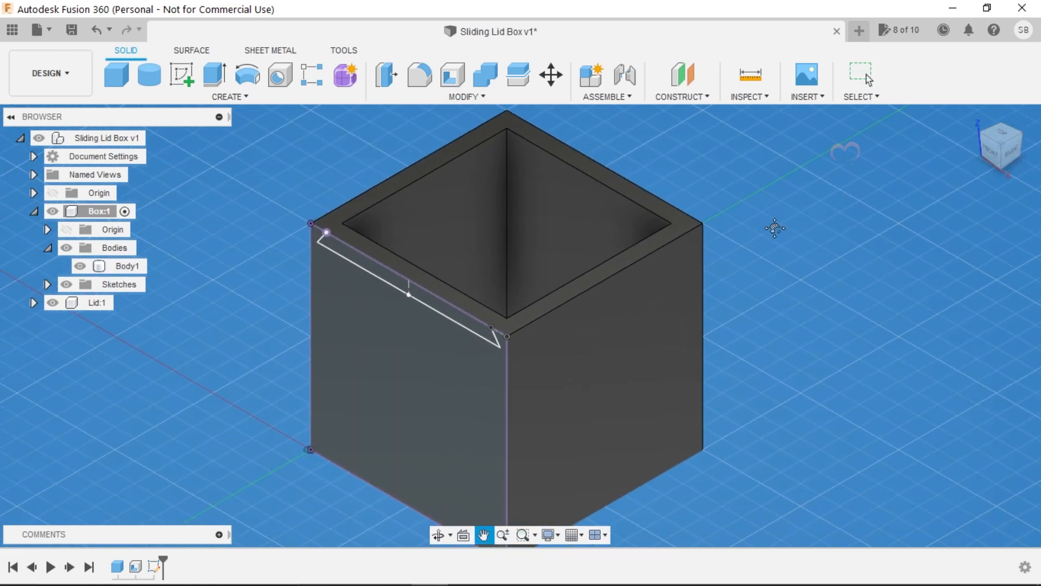
{"action": "left_click", "coordinate": [412, 295]}
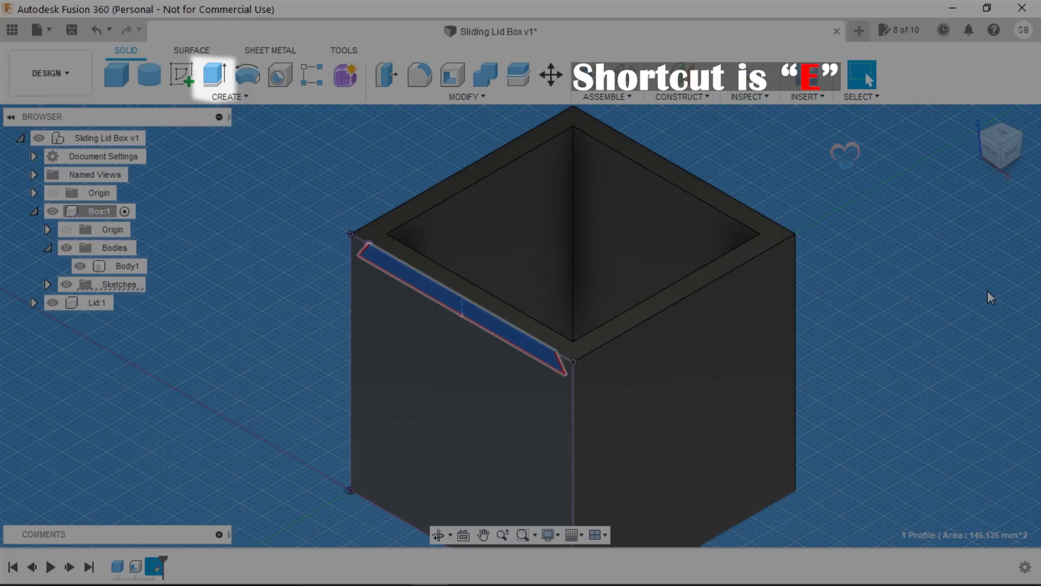
{"action": "left_click", "coordinate": [217, 78]}
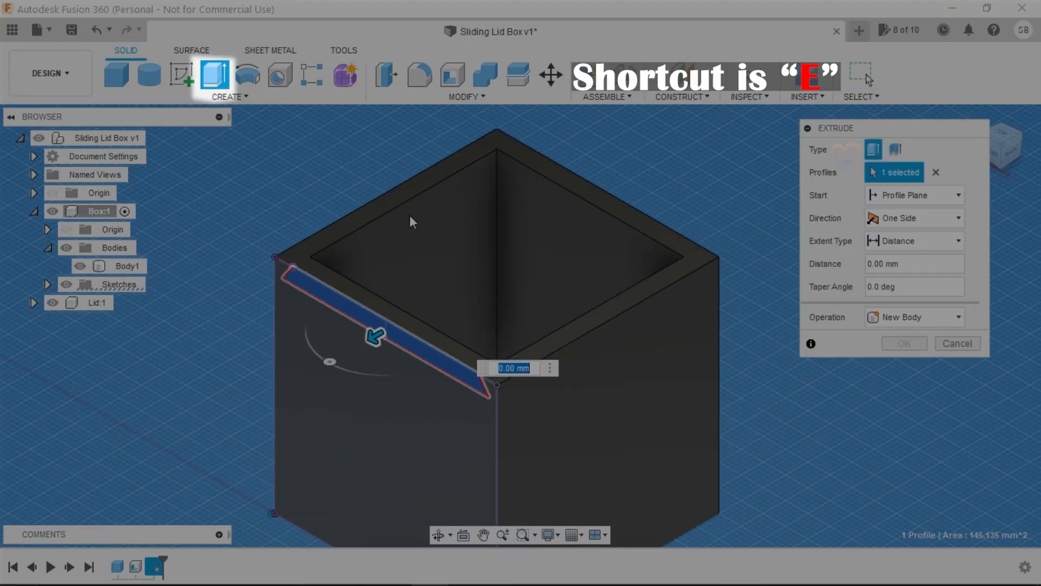
{"action": "left_click", "coordinate": [940, 242]}
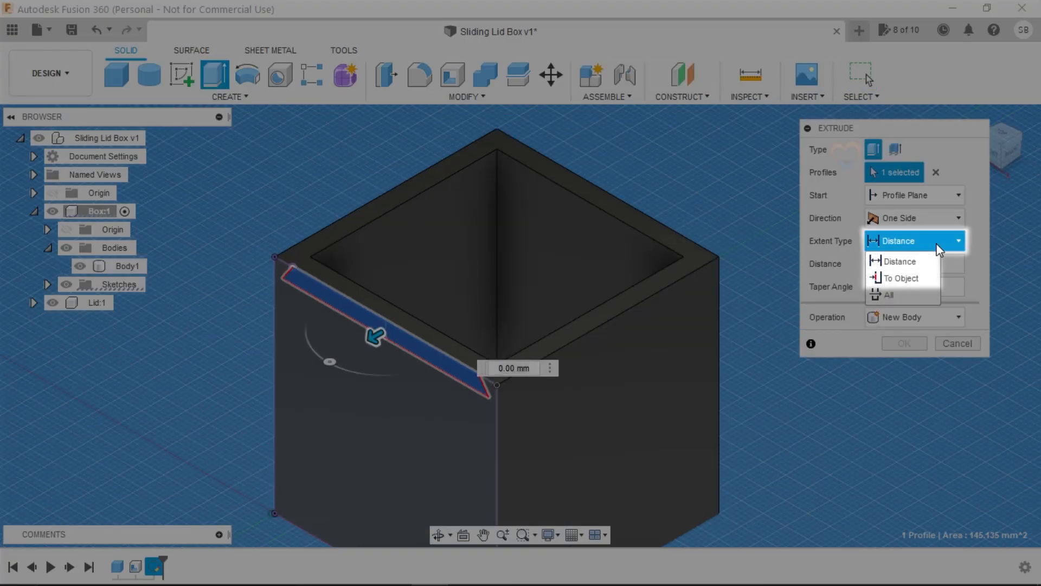
{"action": "left_click", "coordinate": [903, 280]}
{"action": "left_click", "coordinate": [612, 262]}
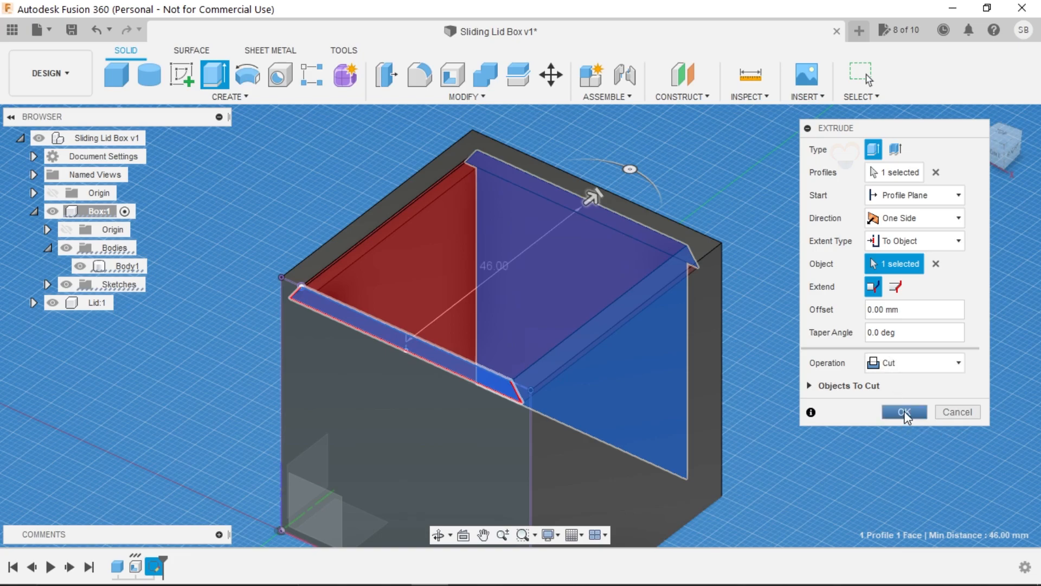
{"action": "left_click", "coordinate": [904, 412]}
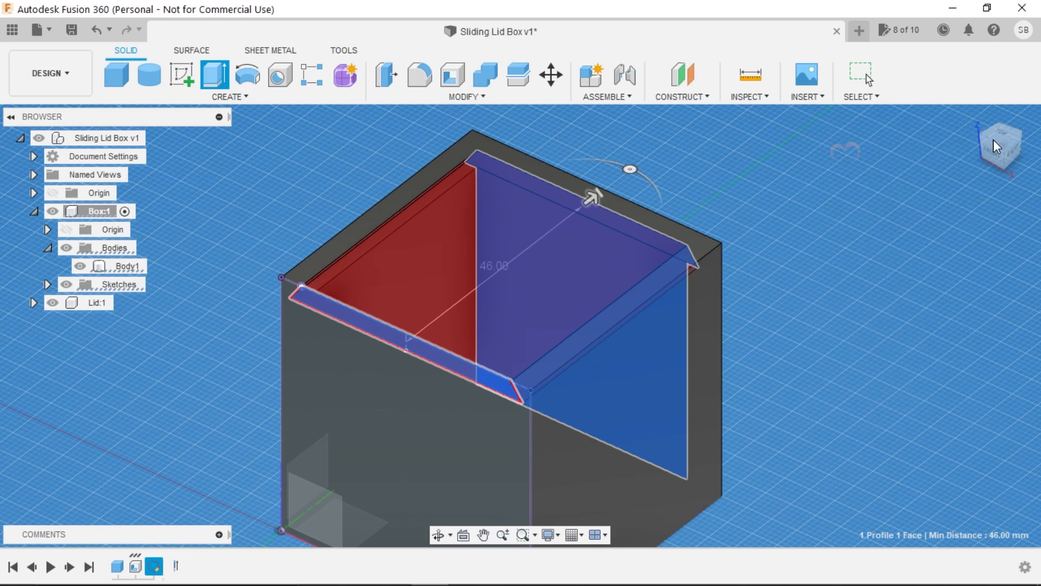
{"action": "mouse_move", "coordinate": [995, 145]}
{"action": "left_mouse_down"}
{"action": "mouse_move", "coordinate": [982, 165]}
{"action": "mouse_move", "coordinate": [995, 156]}
{"action": "mouse_move", "coordinate": [976, 149]}
{"action": "left_mouse_up"}
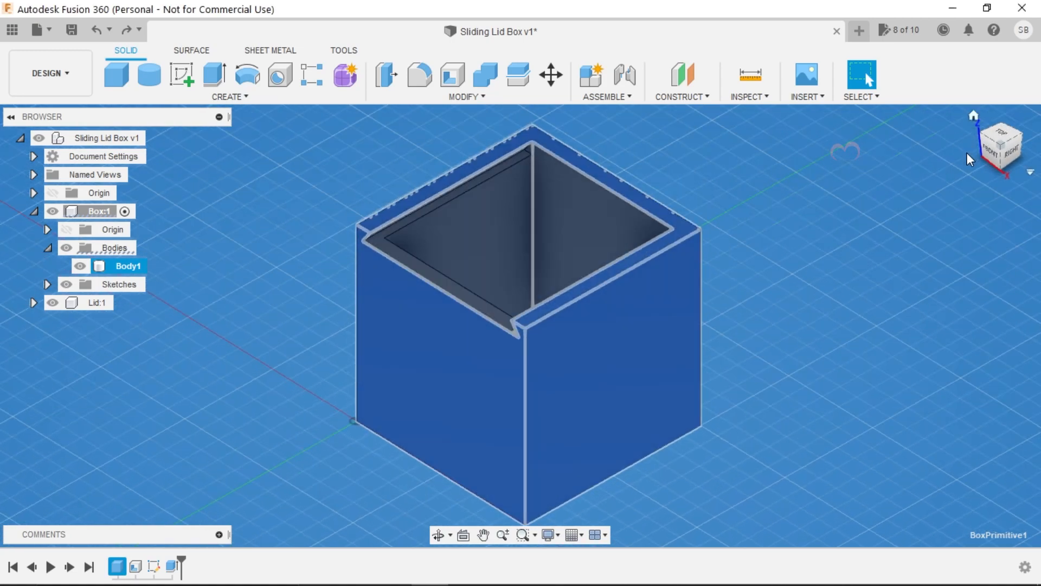
{"action": "key", "text": "Escape"}
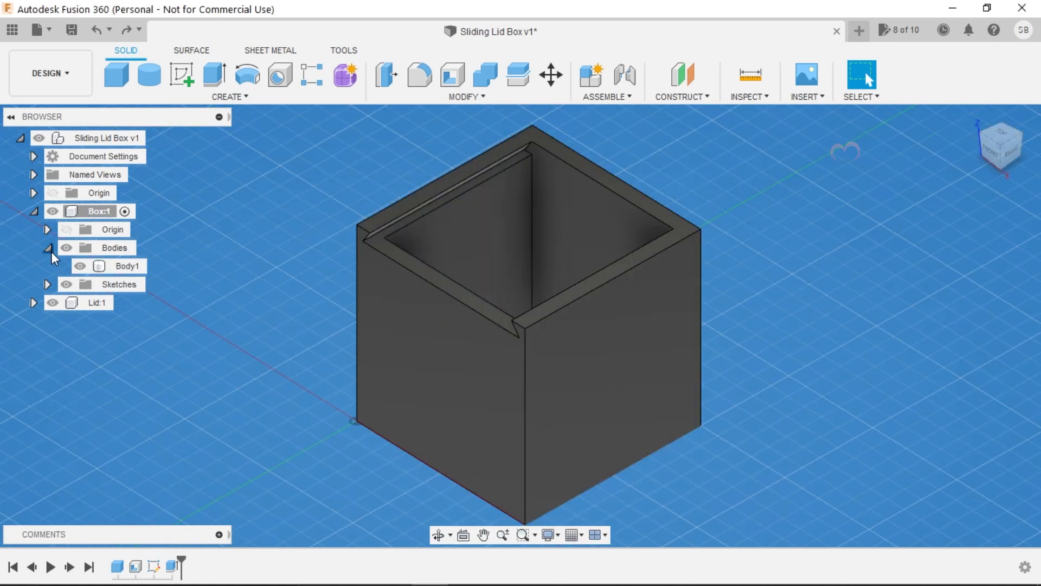
- Activate the Lid component and create a sketch on the box's front face
{"action": "left_click", "coordinate": [34, 211]}
{"action": "left_click", "coordinate": [96, 229]}
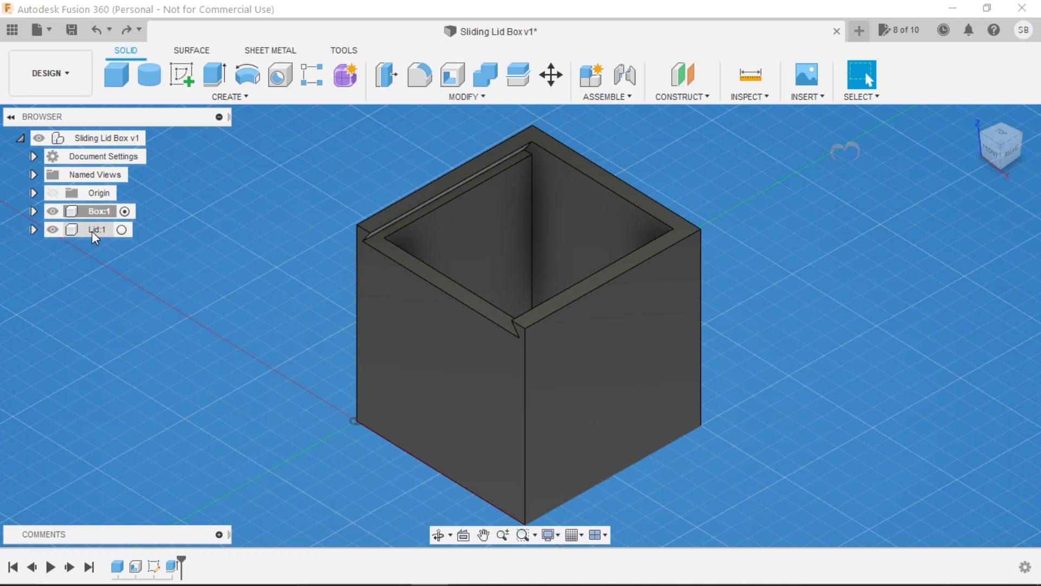
{"action": "left_click", "coordinate": [126, 230]}
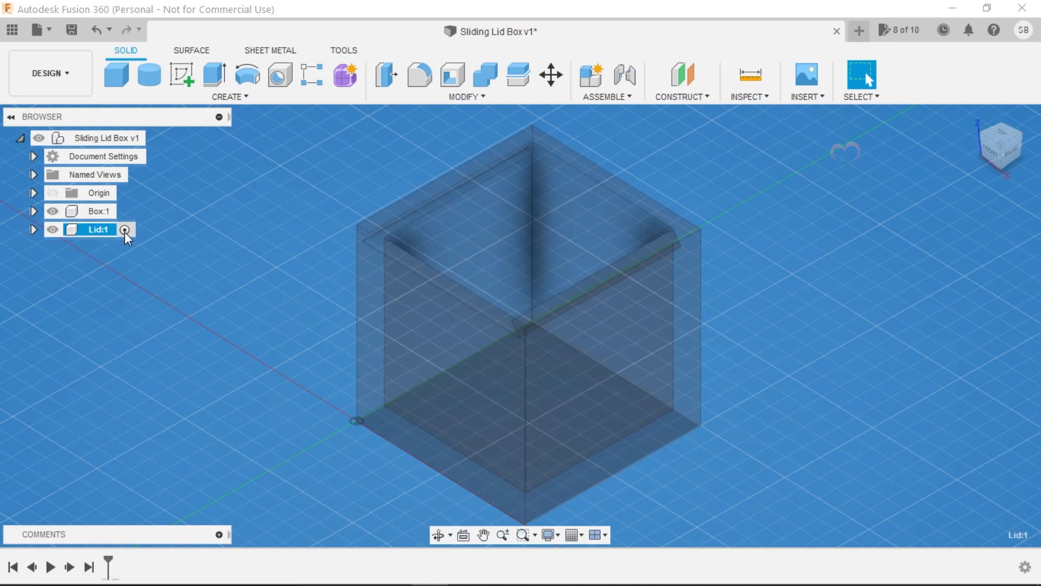
{"action": "left_click", "coordinate": [421, 338]}
{"action": "right_click", "coordinate": [421, 343]}
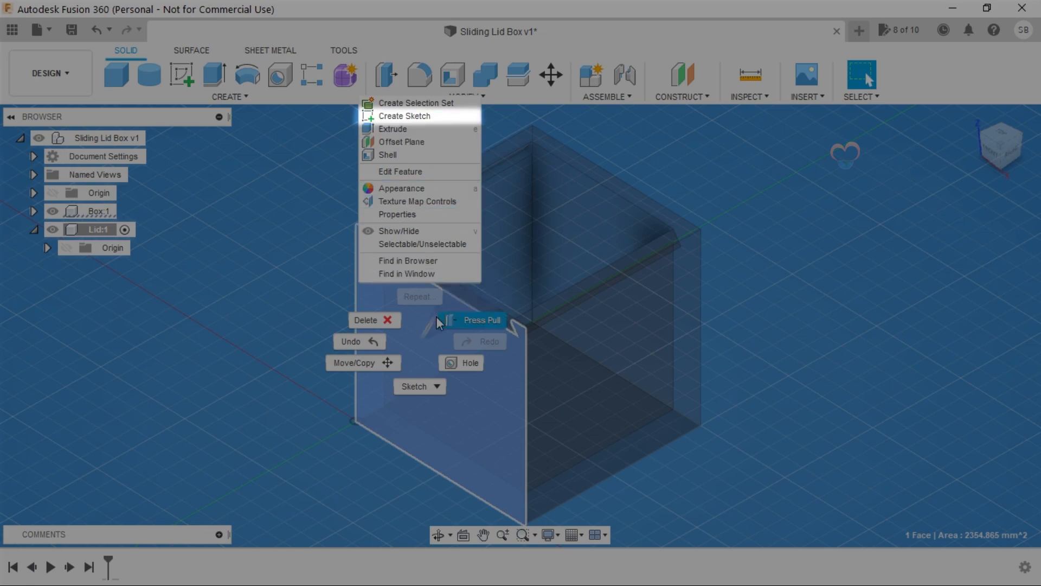
{"action": "left_click", "coordinate": [408, 116]}
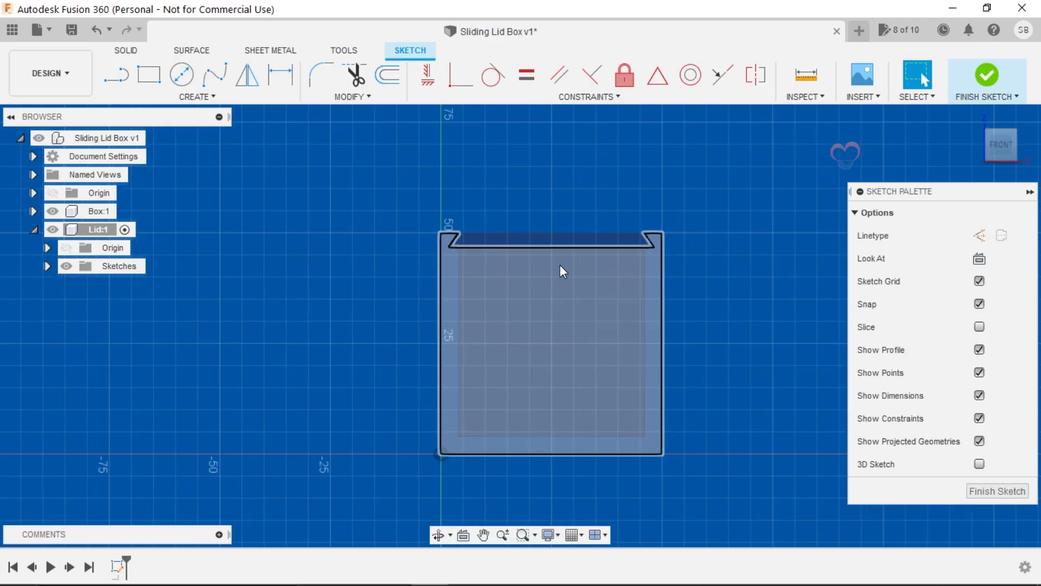
- Project the four edges outlining the dovetail opening into the lid sketch, keeping the projection link on
{"action": "left_click", "coordinate": [234, 100]}
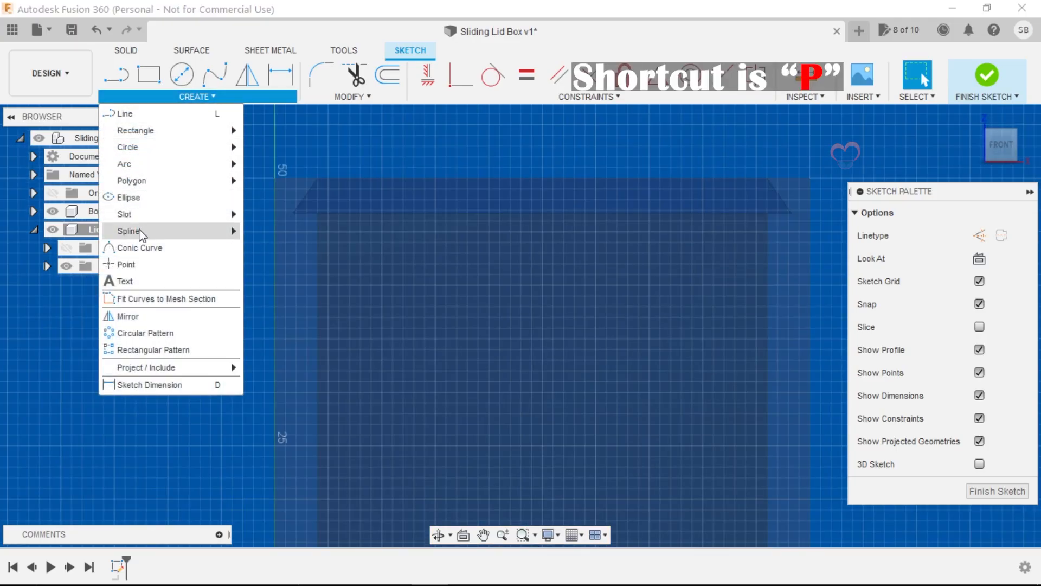
{"action": "mouse_move", "coordinate": [211, 374]}
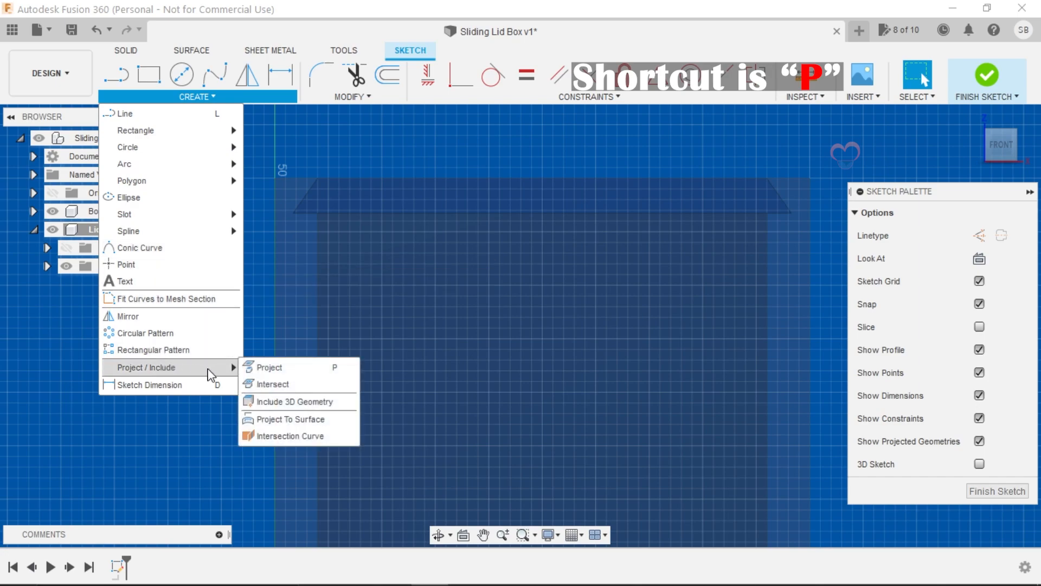
{"action": "left_click", "coordinate": [280, 367]}
{"action": "left_click", "coordinate": [315, 188]}
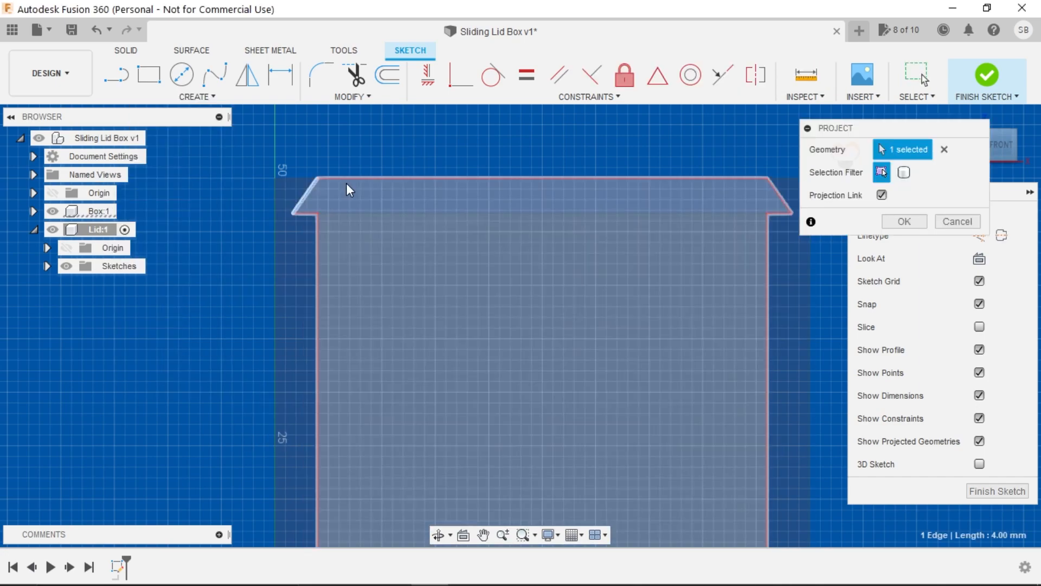
{"action": "left_click", "coordinate": [562, 178]}
{"action": "left_click", "coordinate": [779, 190]}
{"action": "left_click", "coordinate": [651, 214]}
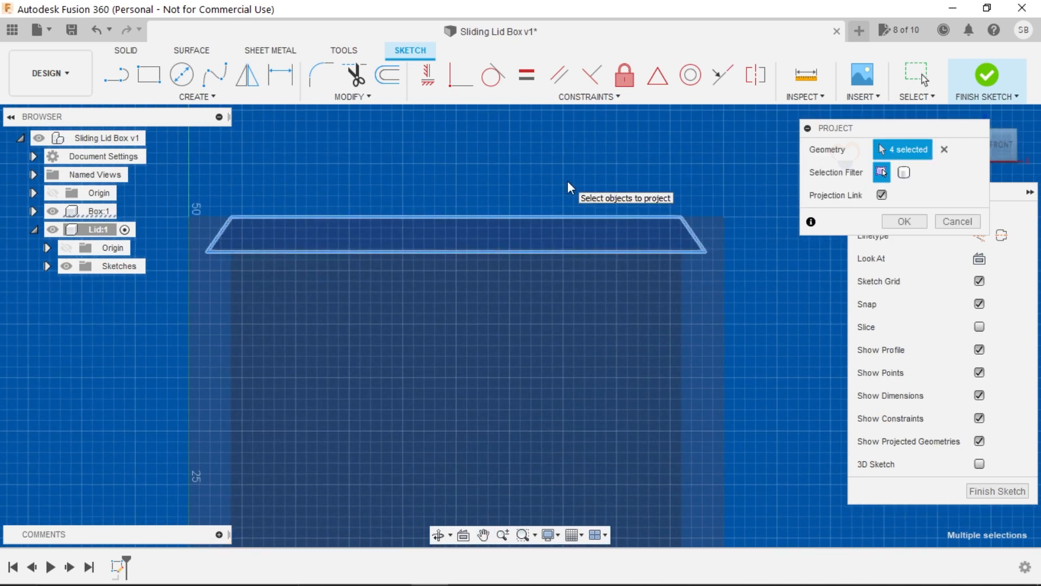
{"action": "left_click", "coordinate": [904, 221]}
- With chain selection off, offset the two slanted lines, the bottom line and the two short top edges by 0.25 mm, narrowing the dovetail inward
{"action": "left_click", "coordinate": [342, 99]}
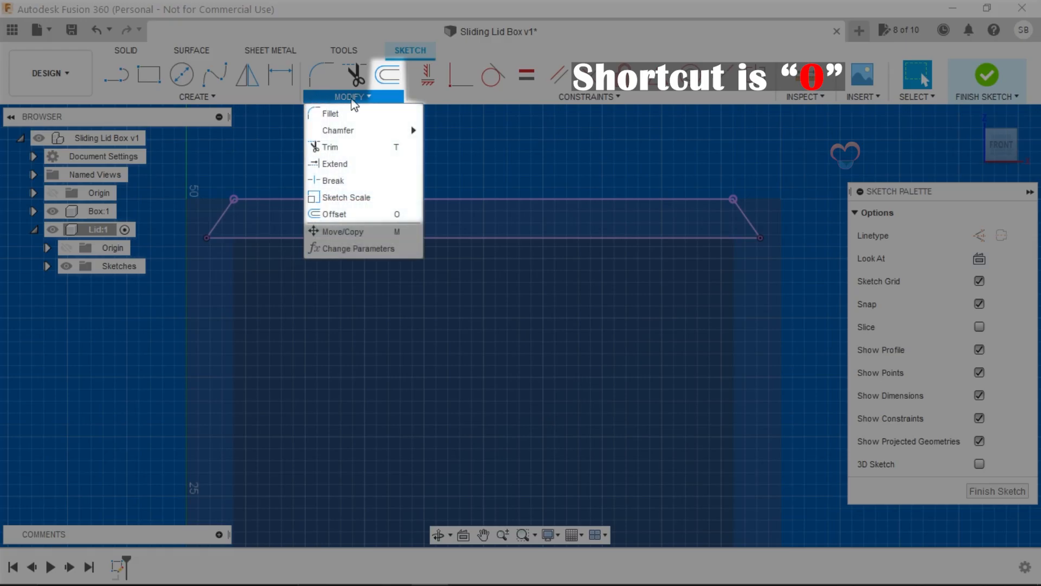
{"action": "left_click", "coordinate": [379, 212]}
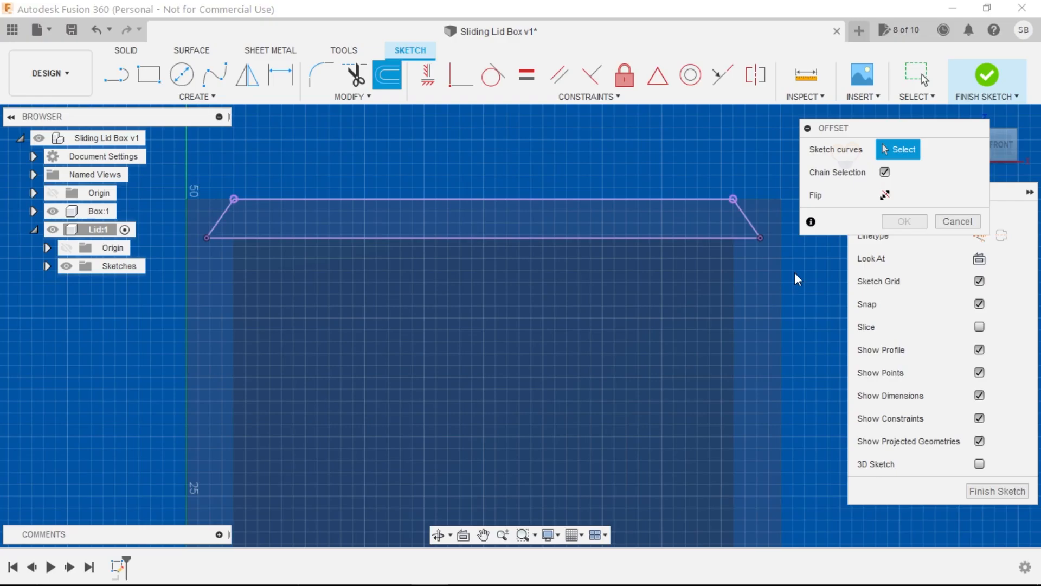
{"action": "left_click", "coordinate": [885, 172]}
{"action": "left_click", "coordinate": [717, 237]}
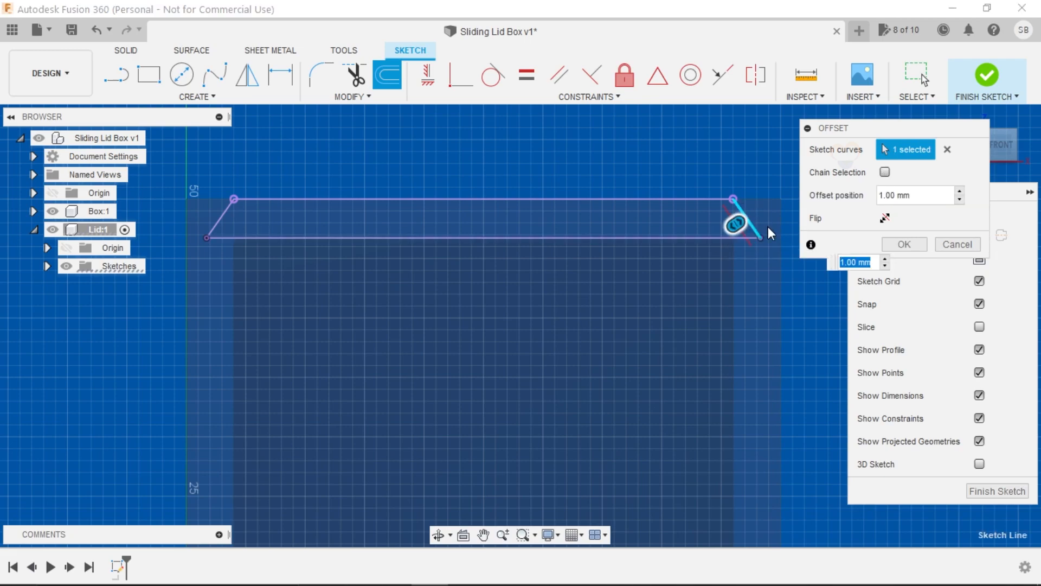
{"action": "left_click", "coordinate": [701, 237]}
{"action": "left_click", "coordinate": [226, 213]}
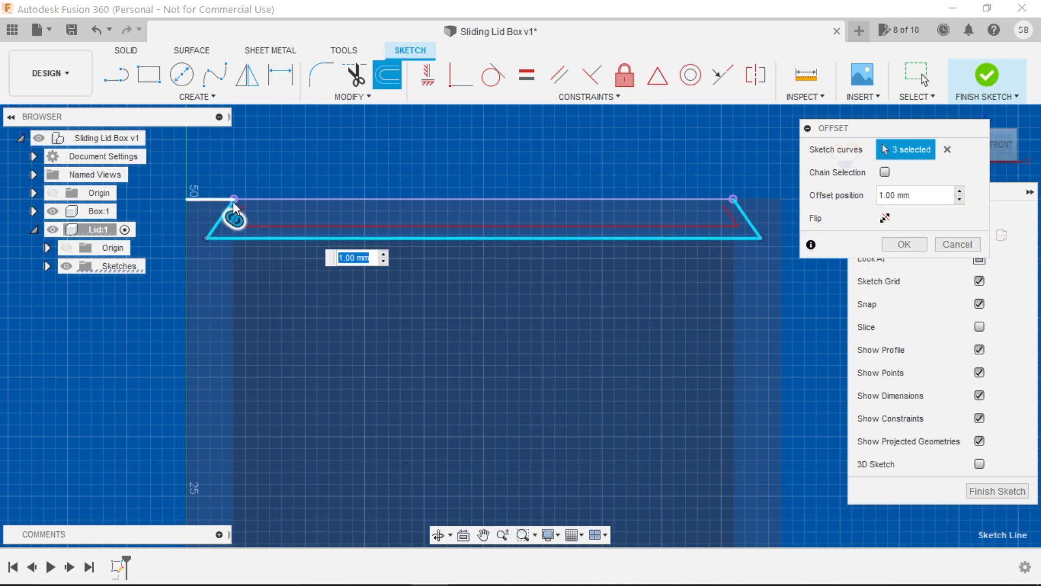
{"action": "left_click", "coordinate": [211, 200]}
{"action": "left_click", "coordinate": [742, 196]}
{"action": "type", "text": "0.25"}
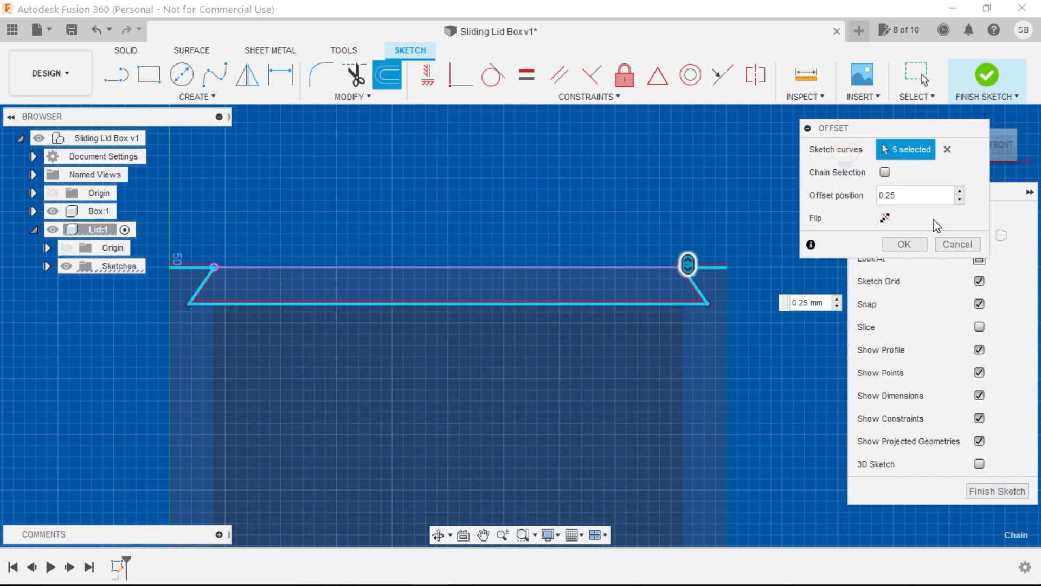
{"action": "left_click", "coordinate": [906, 244]}
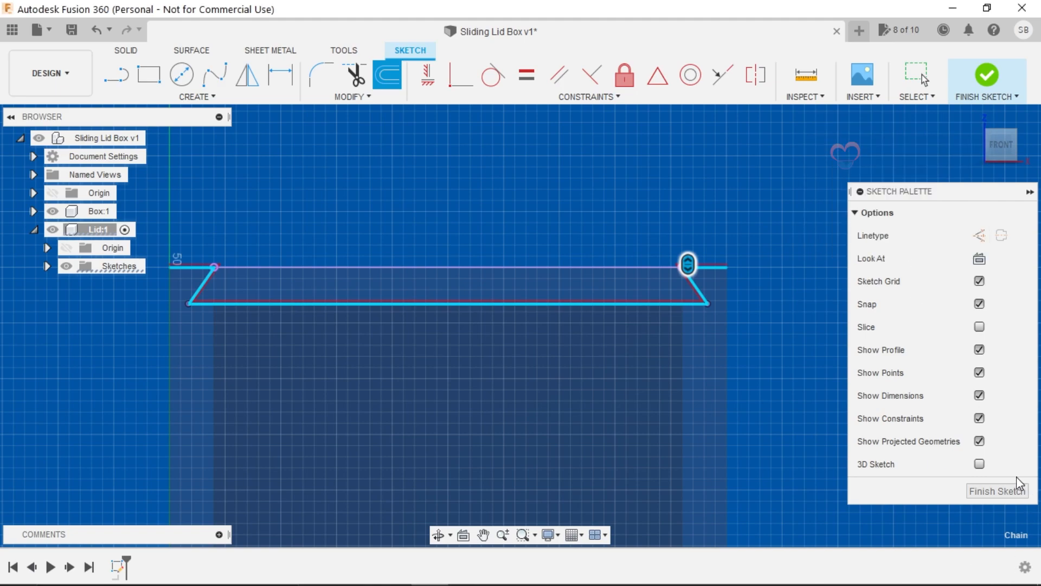
{"action": "left_click", "coordinate": [551, 279]}
- Draw a line along the projected top edge between its intersections with the two offset slanted lines, and finish the sketch
{"action": "scroll", "coordinate": [683, 297], "scroll_direction": "up", "scroll_amount": 5}
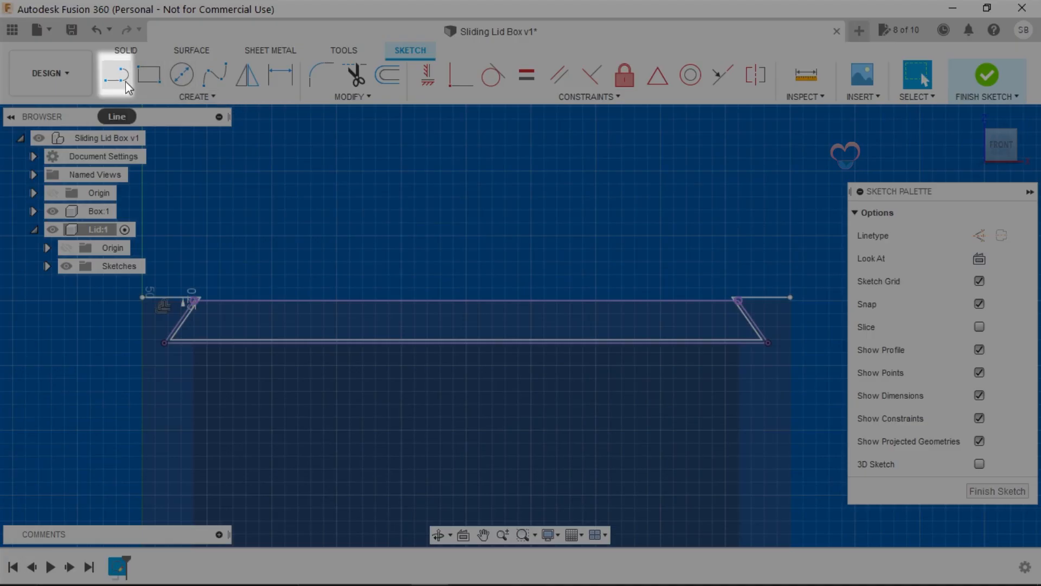
{"action": "left_click", "coordinate": [126, 84]}
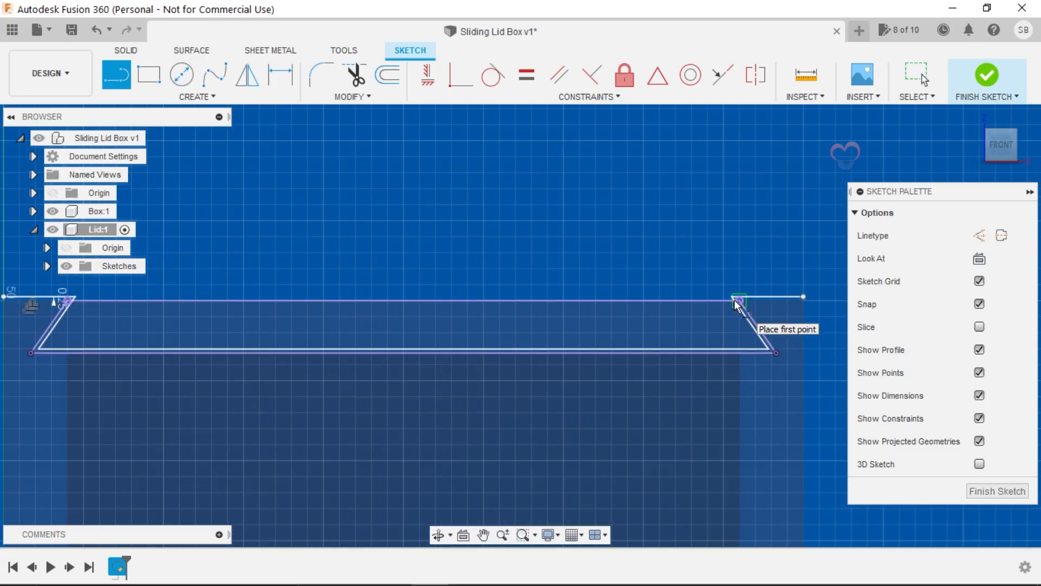
{"action": "scroll", "coordinate": [732, 309], "scroll_direction": "up", "scroll_amount": 3}
{"action": "left_click", "coordinate": [746, 269]}
{"action": "scroll", "coordinate": [746, 268], "scroll_direction": "up", "scroll_amount": 2}
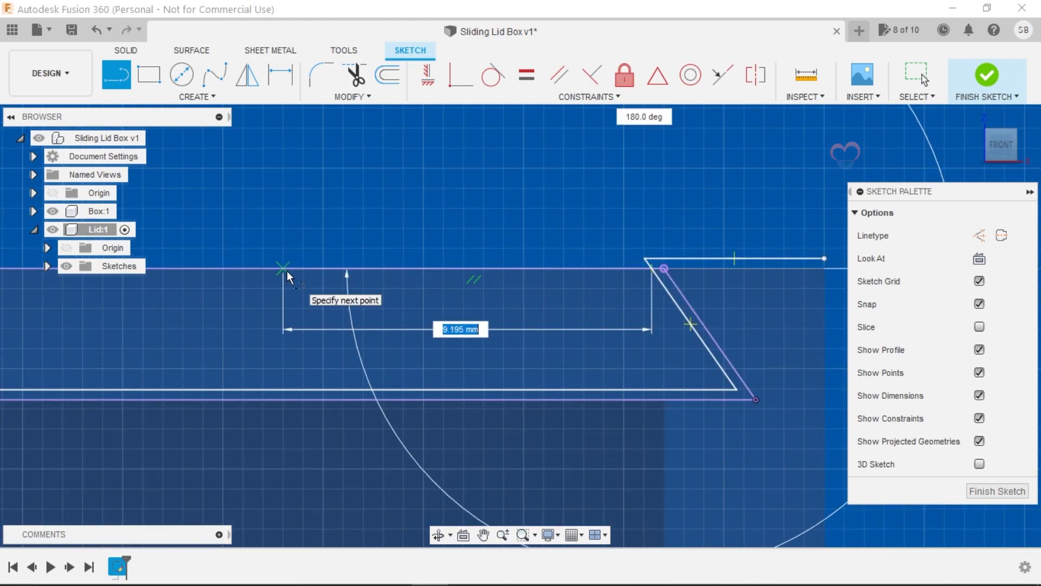
{"action": "scroll", "coordinate": [288, 271], "scroll_direction": "down", "scroll_amount": 3}
{"action": "middle_click_drag", "start_coordinate": [47, 351], "coordinate": [448, 340]}
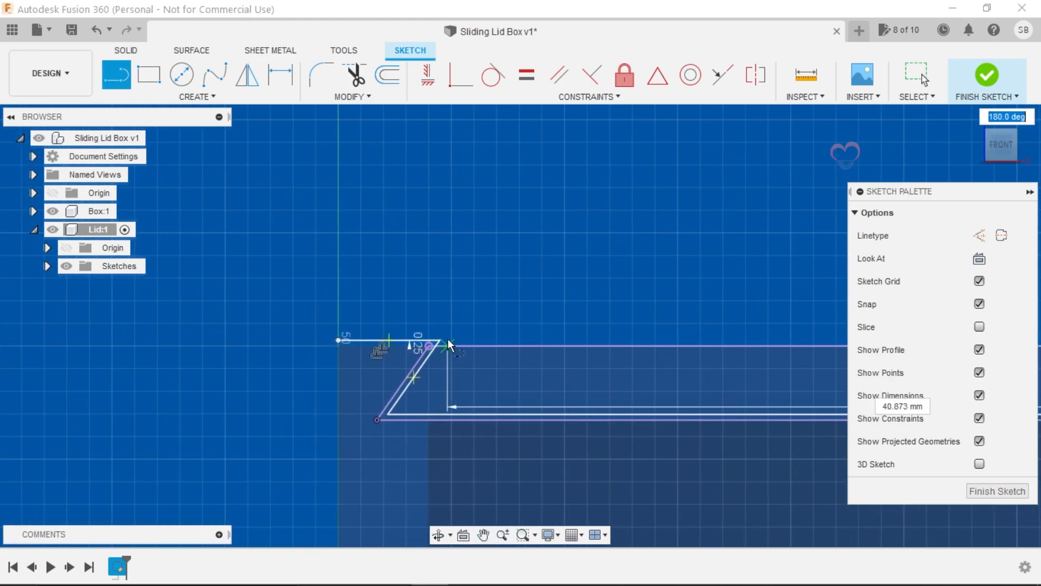
{"action": "scroll", "coordinate": [447, 349], "scroll_direction": "up", "scroll_amount": 5}
{"action": "left_click", "coordinate": [423, 317]}
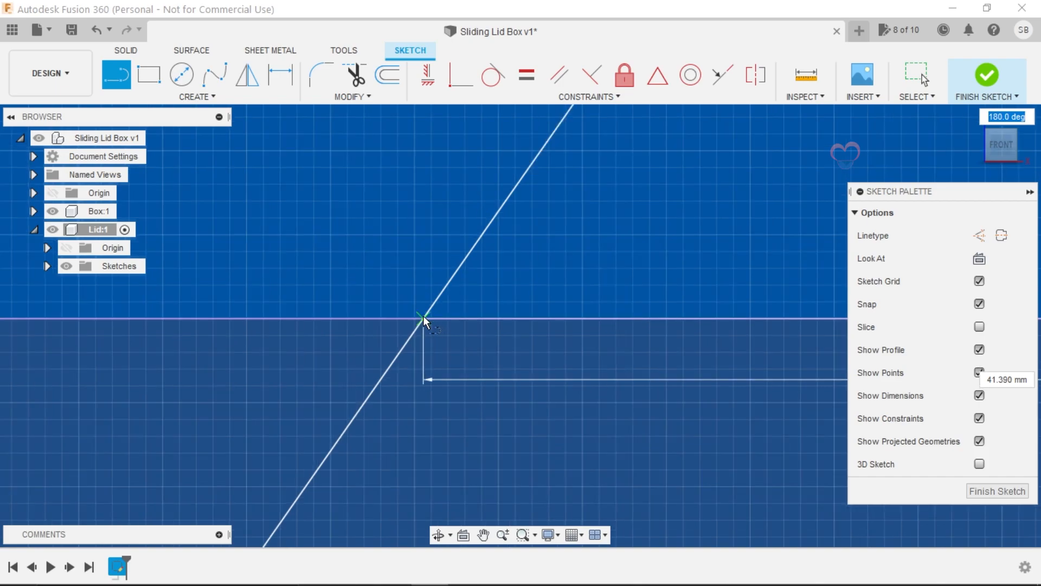
{"action": "key", "text": "Escape"}
{"action": "scroll", "coordinate": [612, 372], "scroll_direction": "down", "scroll_amount": 2}
{"action": "middle_click_drag", "start_coordinate": [608, 372], "coordinate": [136, 255]}
{"action": "scroll", "coordinate": [272, 282], "scroll_direction": "down", "scroll_amount": 4}
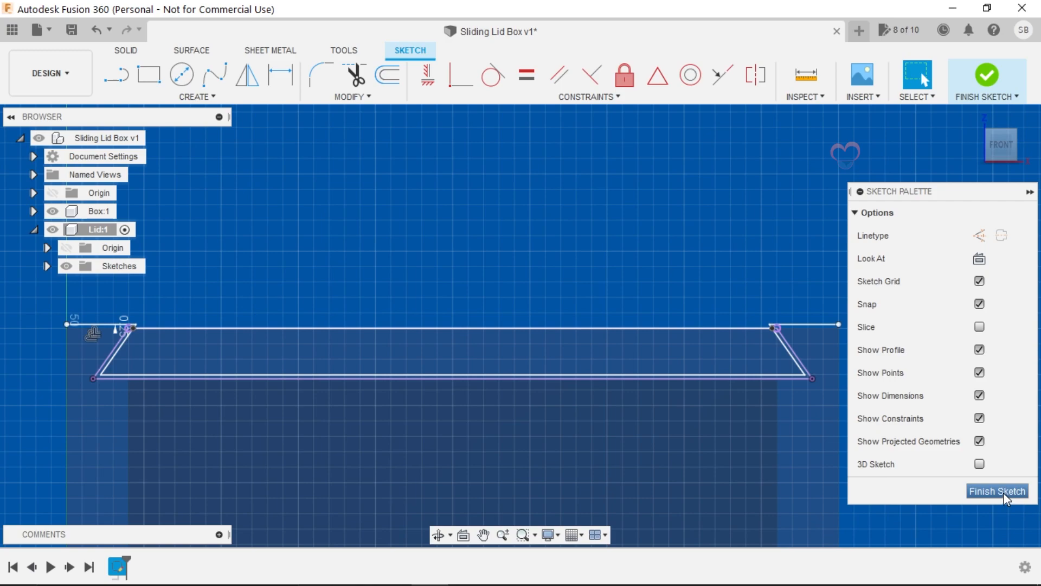
{"action": "left_click", "coordinate": [1003, 492]}
- Extrude the lid's dovetail profile as a new body up to the inner face of the box's back wall, with a 0.25 mm offset
{"action": "left_click", "coordinate": [972, 117]}
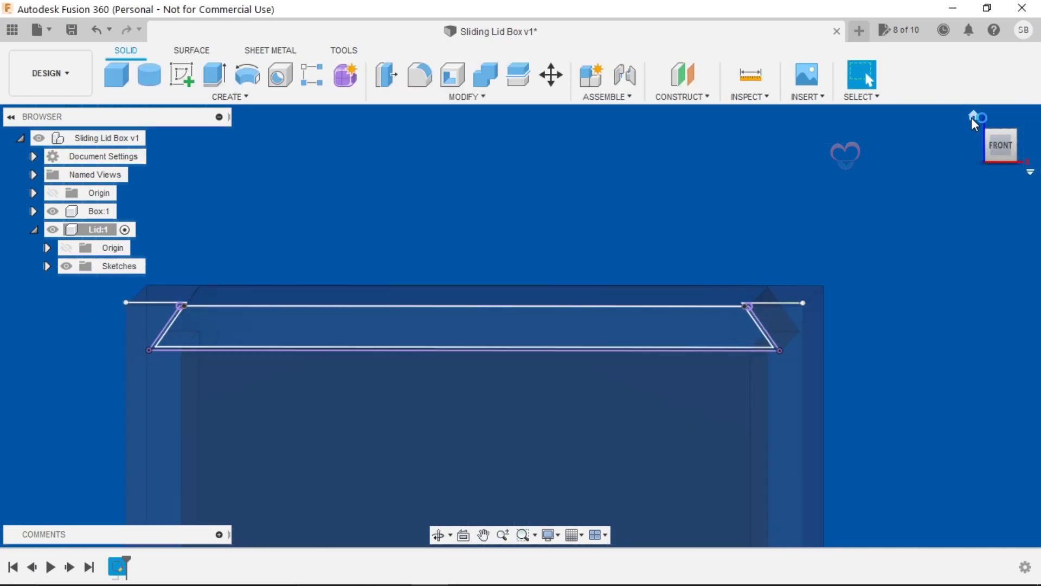
{"action": "left_click", "coordinate": [434, 311]}
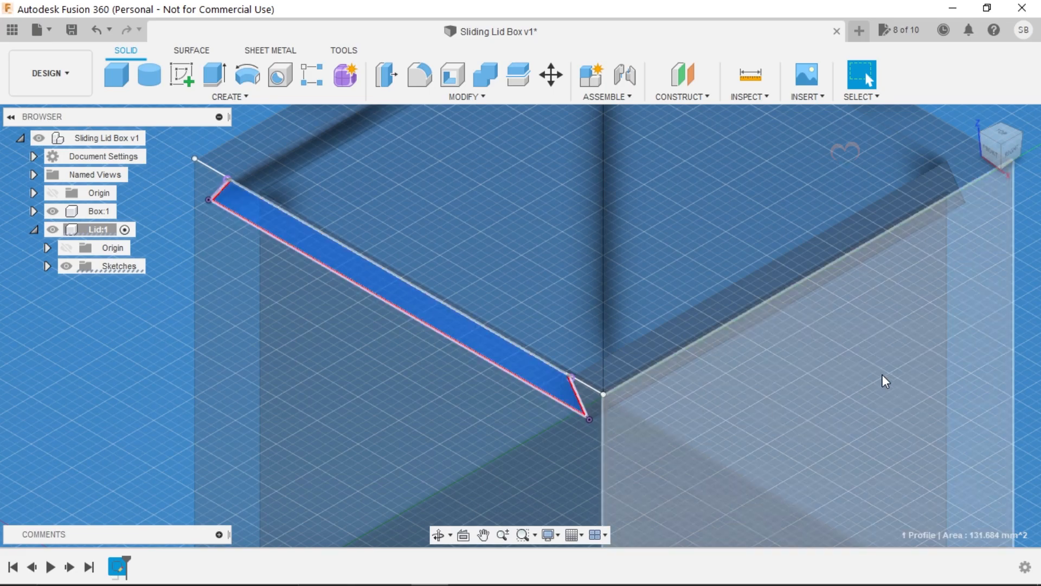
{"action": "scroll", "coordinate": [379, 379], "scroll_direction": "down", "scroll_amount": 2}
{"action": "left_click", "coordinate": [212, 81]}
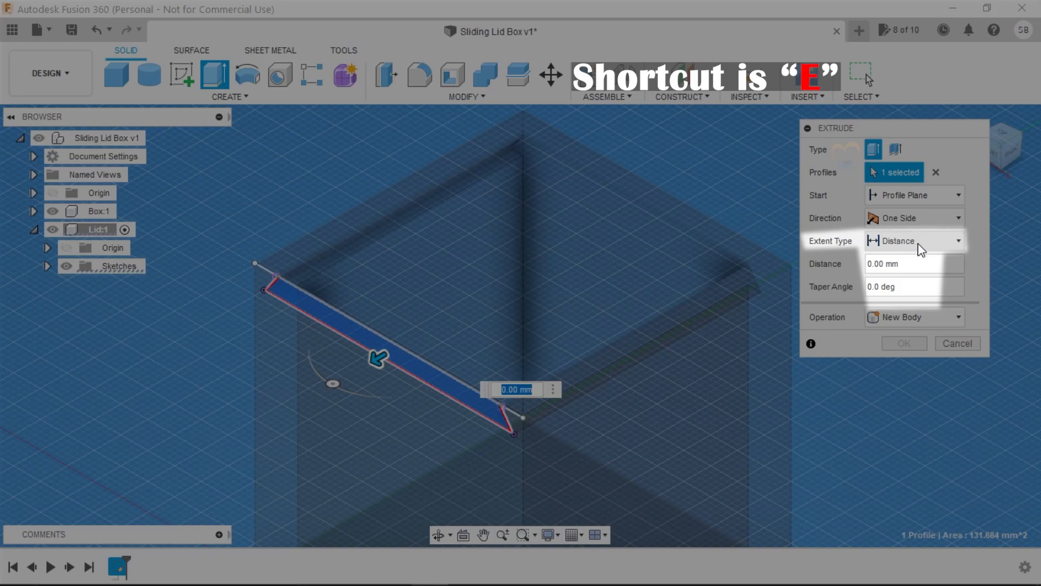
{"action": "left_click", "coordinate": [920, 247]}
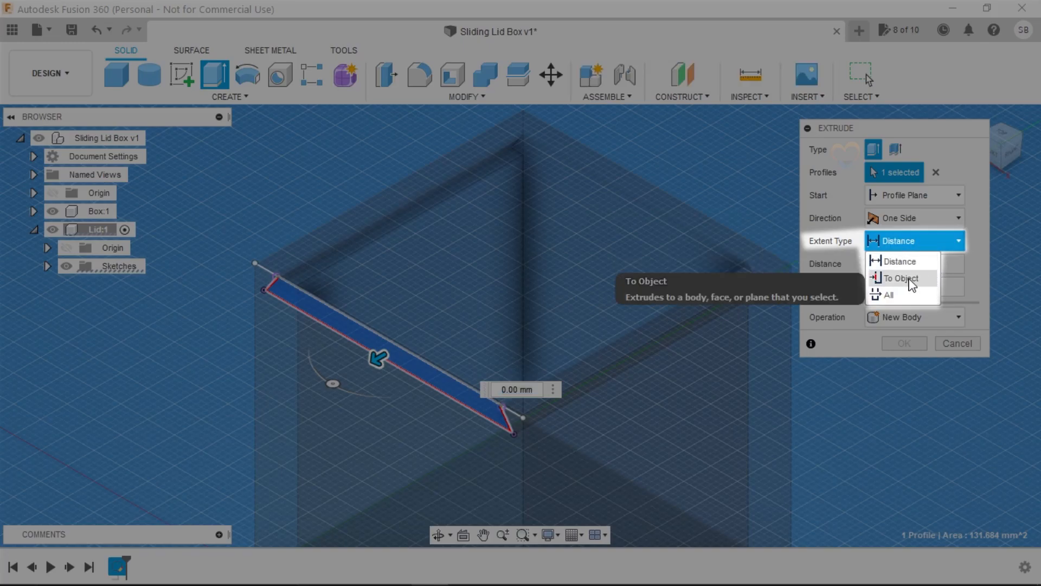
{"action": "left_click", "coordinate": [900, 279]}
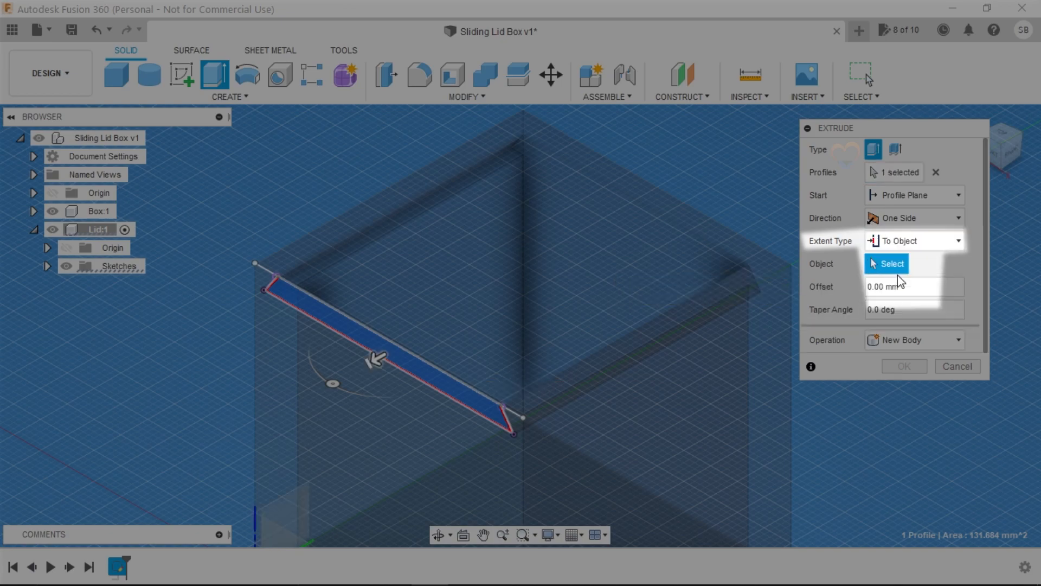
{"action": "left_click", "coordinate": [630, 260]}
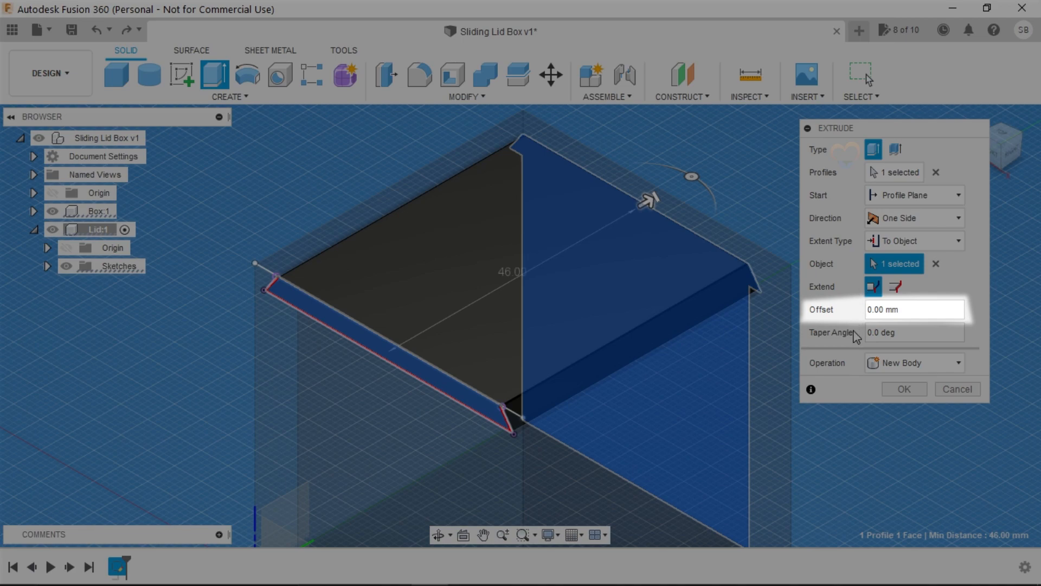
{"action": "double_click", "coordinate": [881, 308]}
{"action": "key", "text": "BackSpace"}
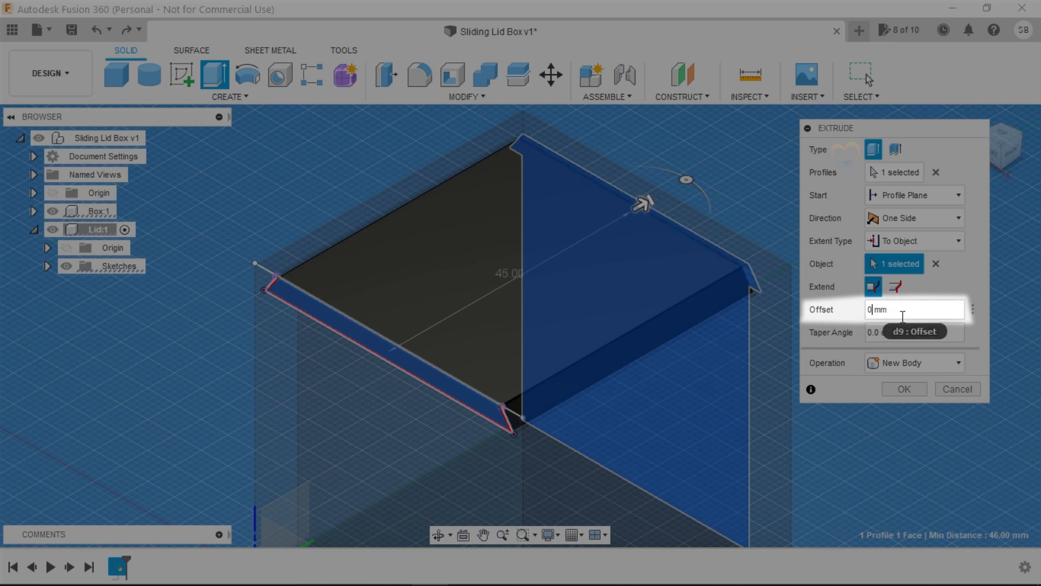
{"action": "type", "text": "0.25"}
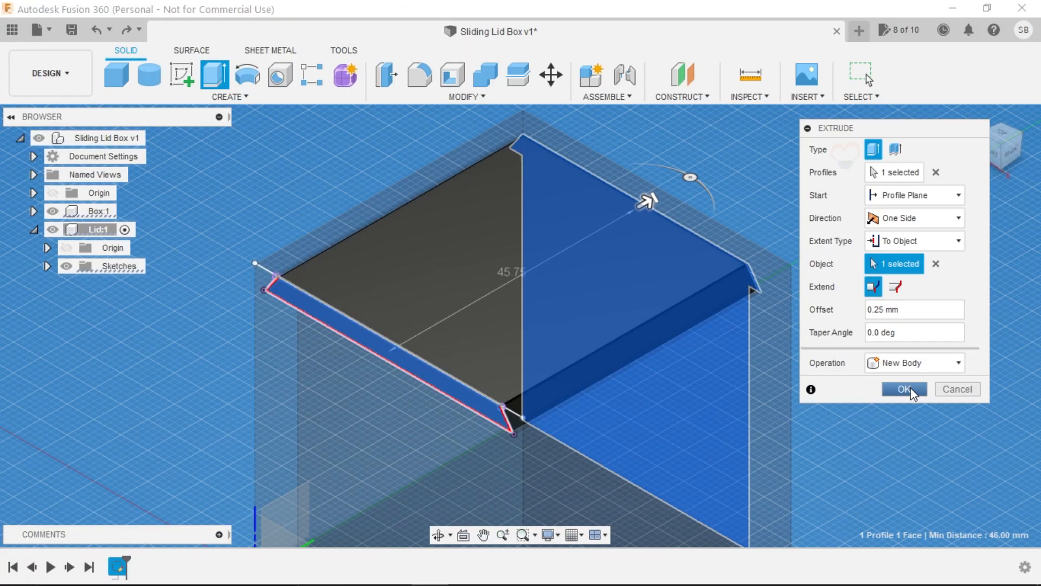
{"action": "left_click", "coordinate": [905, 389]}
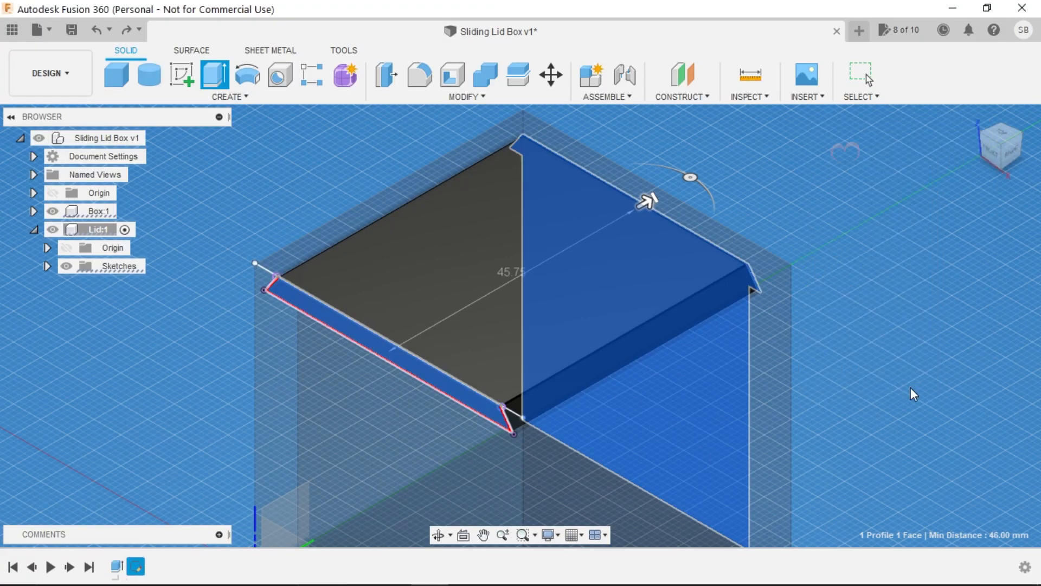
{"action": "left_click", "coordinate": [996, 157]}
{"action": "scroll", "coordinate": [911, 248], "scroll_direction": "down", "scroll_amount": 2}
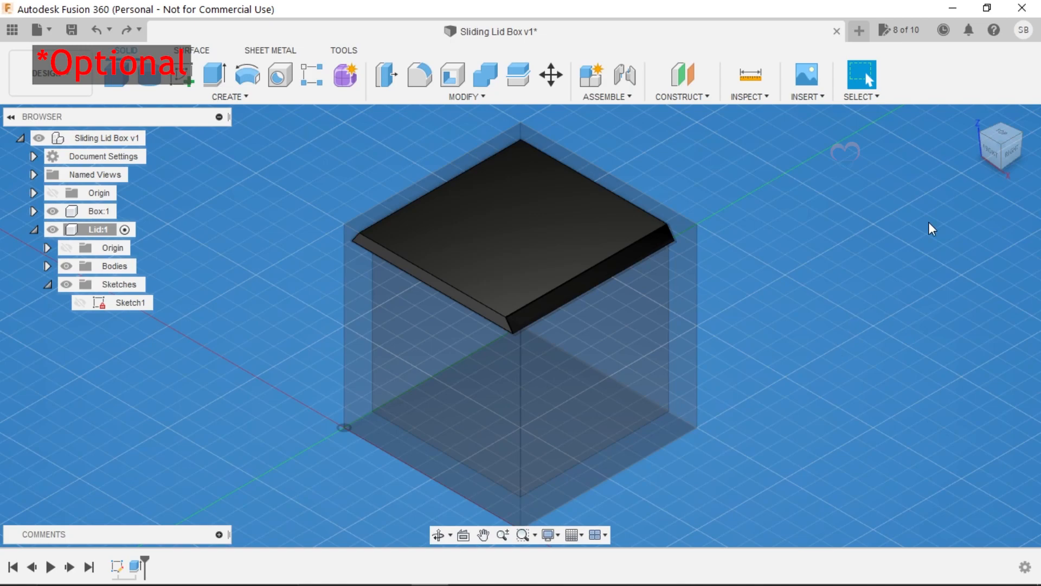
- Reopen the lid's dovetail sketch and open the offset of its short top edge for editing
{"action": "left_click_drag", "start_coordinate": [997, 147], "coordinate": [1005, 156]}
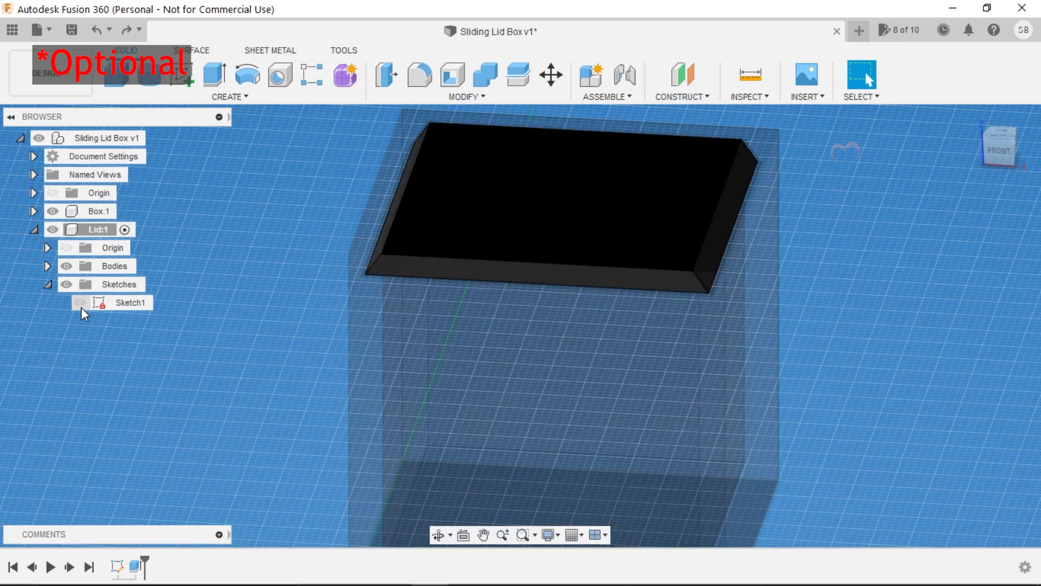
{"action": "left_click", "coordinate": [33, 230]}
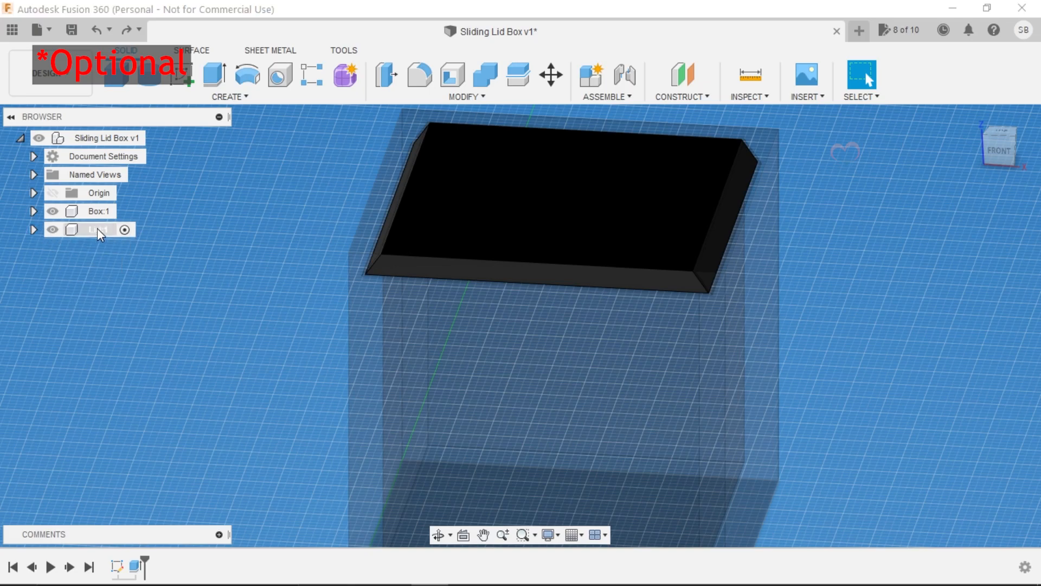
{"action": "left_click", "coordinate": [33, 229]}
{"action": "left_click", "coordinate": [112, 303]}
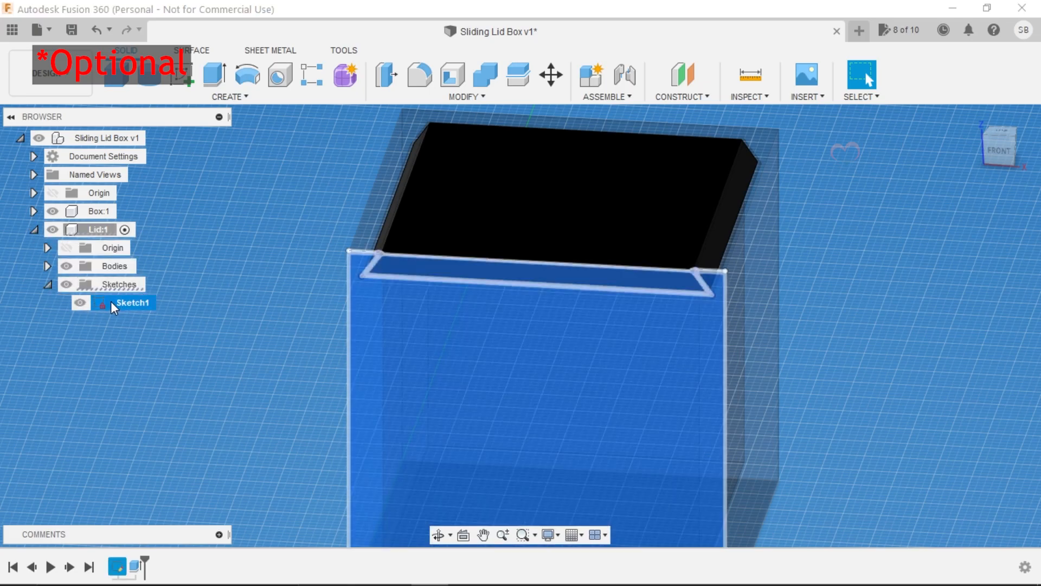
{"action": "right_click", "coordinate": [112, 305]}
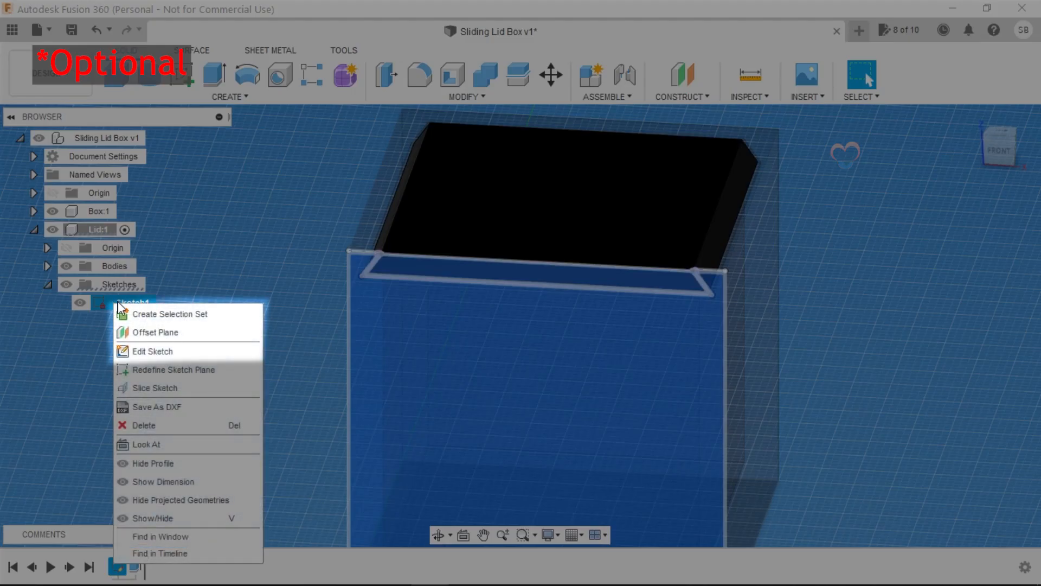
{"action": "left_click", "coordinate": [158, 353]}
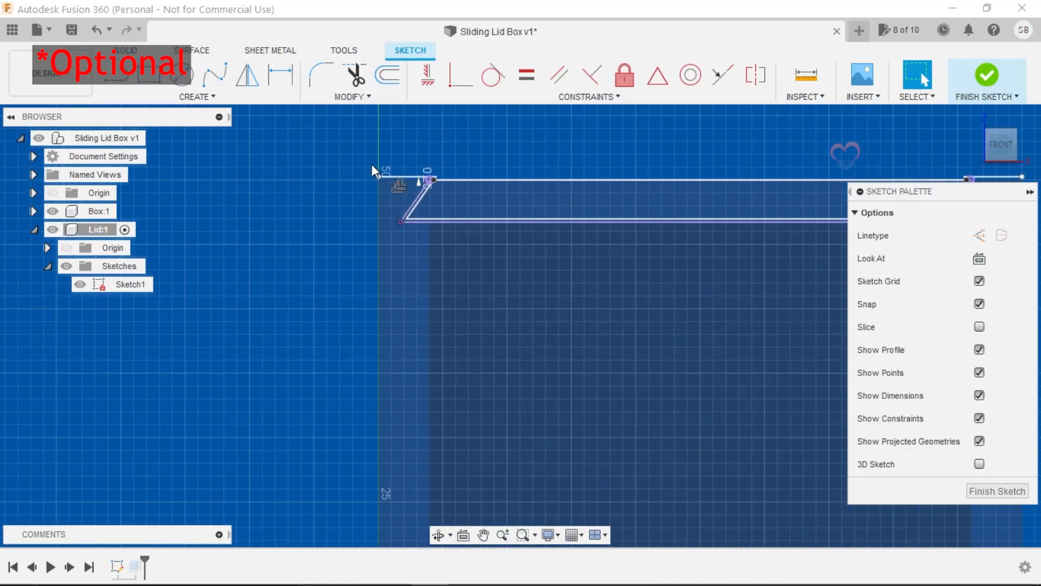
{"action": "scroll", "coordinate": [374, 167], "scroll_direction": "up", "scroll_amount": 10}
{"action": "middle_click_drag", "start_coordinate": [501, 209], "coordinate": [506, 246]}
{"action": "scroll", "coordinate": [376, 215], "scroll_direction": "up", "scroll_amount": 2}
{"action": "scroll", "coordinate": [357, 223], "scroll_direction": "up", "scroll_amount": 2}
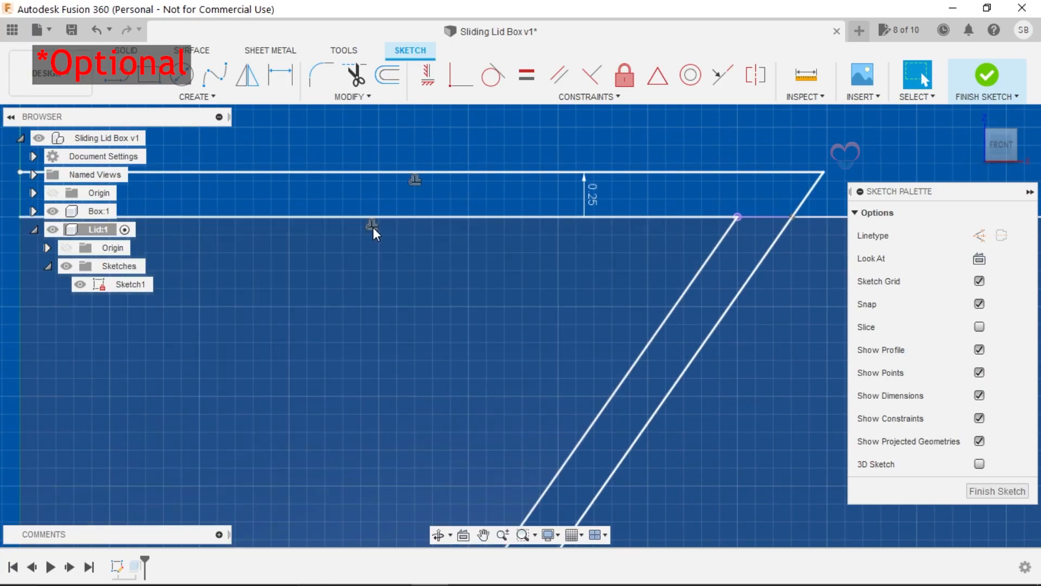
{"action": "double_click", "coordinate": [415, 182]}
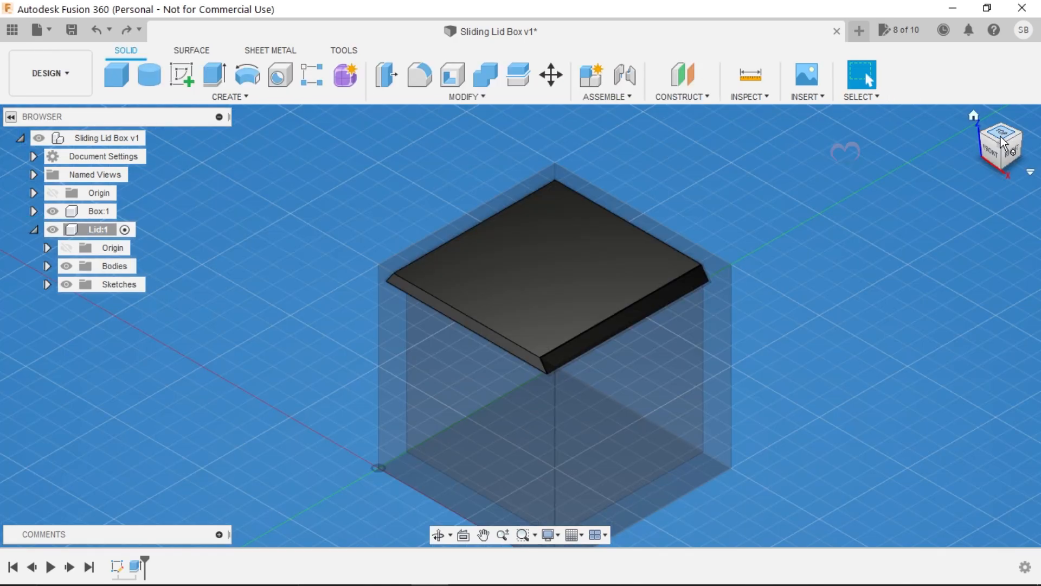
- Create a sketch on the front face of the lid body
{"action": "middle_click_drag", "start_coordinate": [515, 314], "coordinate": [538, 251], "text": "shift"}
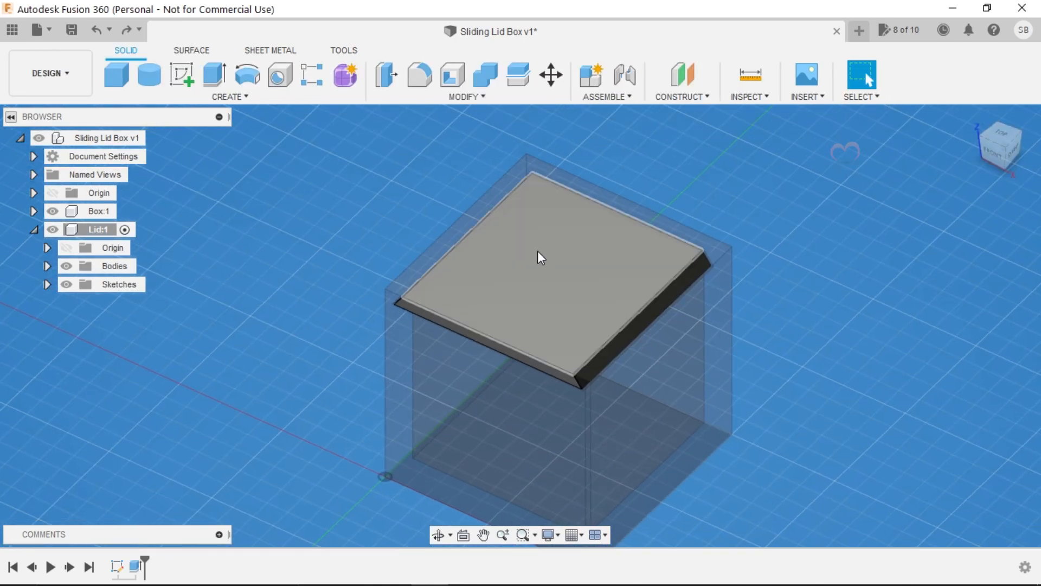
{"action": "scroll", "coordinate": [537, 252], "scroll_direction": "up", "scroll_amount": 3}
{"action": "left_click", "coordinate": [460, 408]}
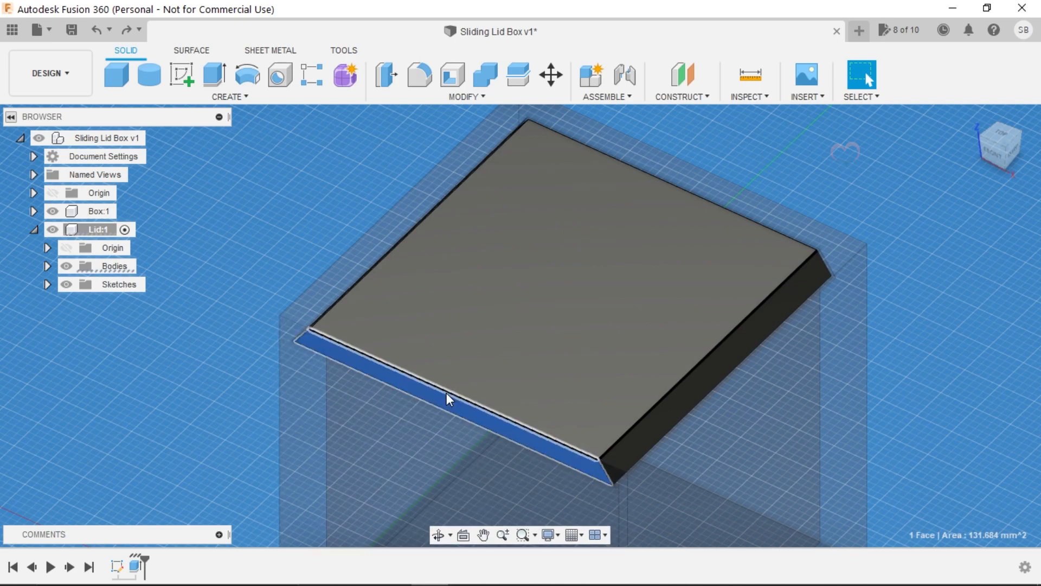
{"action": "right_click", "coordinate": [442, 398]}
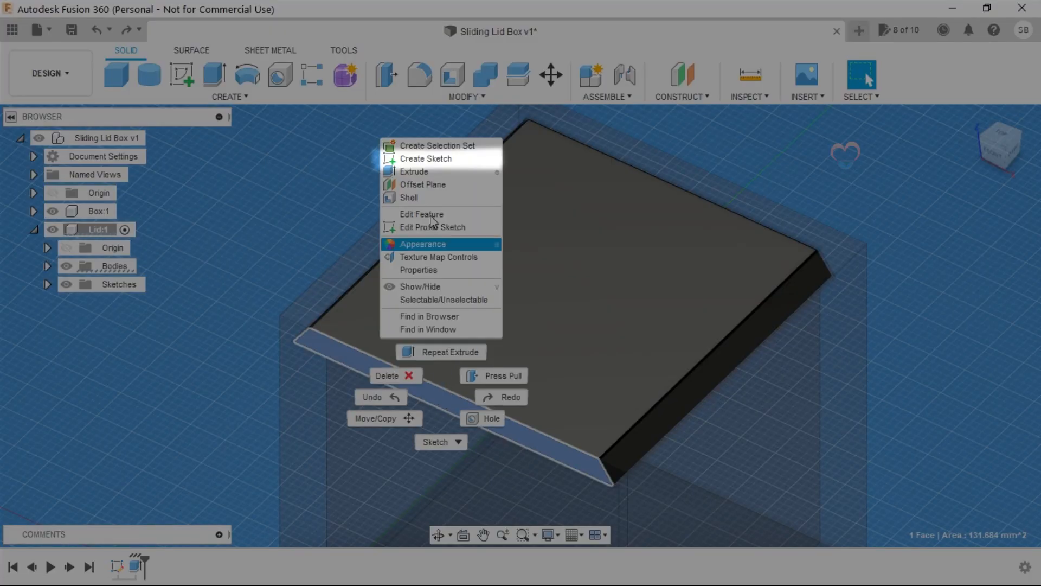
{"action": "left_click", "coordinate": [428, 160]}
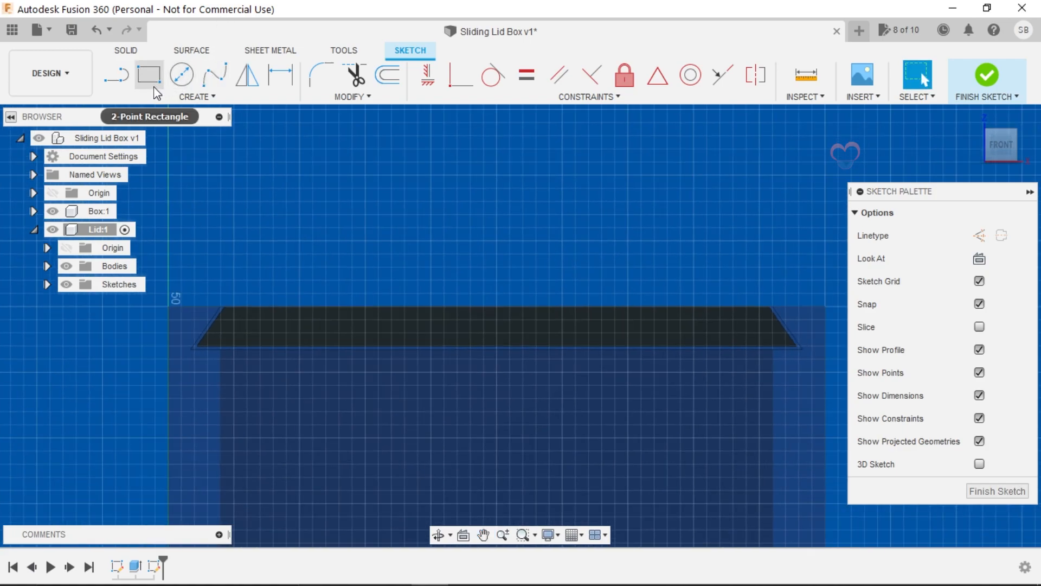
- Draw a center rectangle 10 mm wide and 2 mm high at the midpoint of the lid's top front edge, and finish the sketch
{"action": "left_click", "coordinate": [157, 98]}
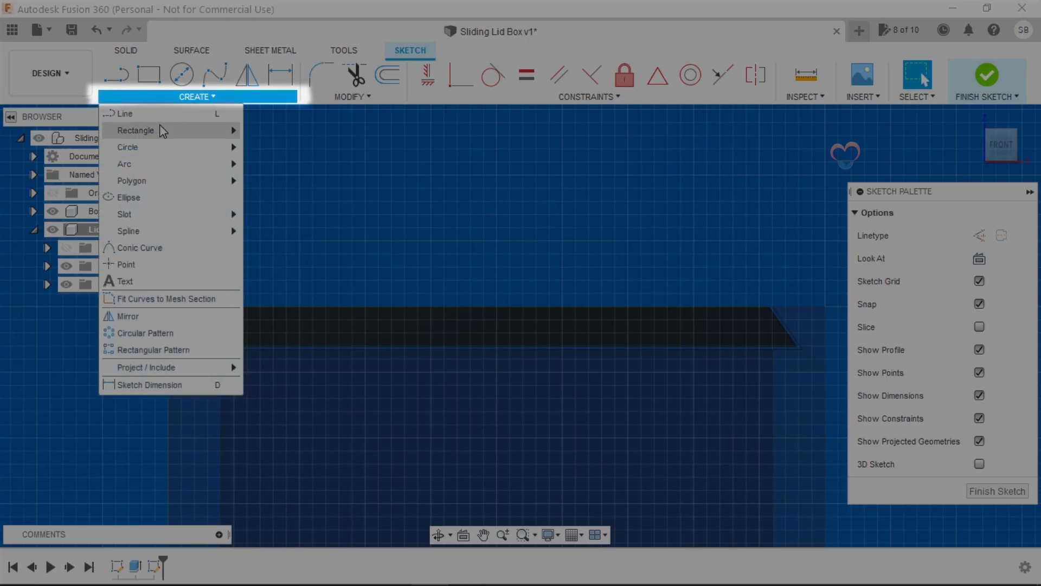
{"action": "mouse_move", "coordinate": [163, 131]}
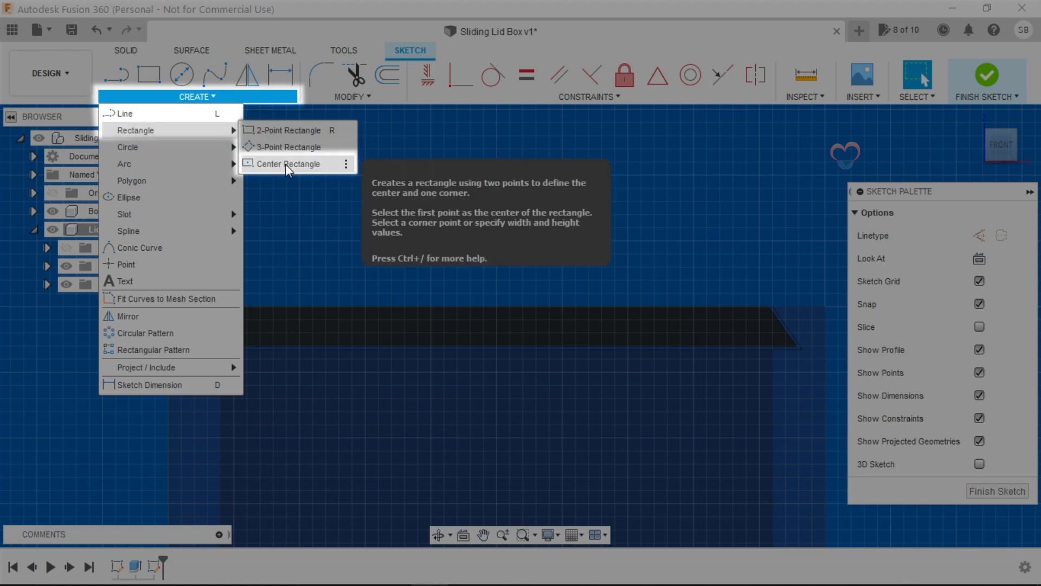
{"action": "left_click", "coordinate": [285, 164]}
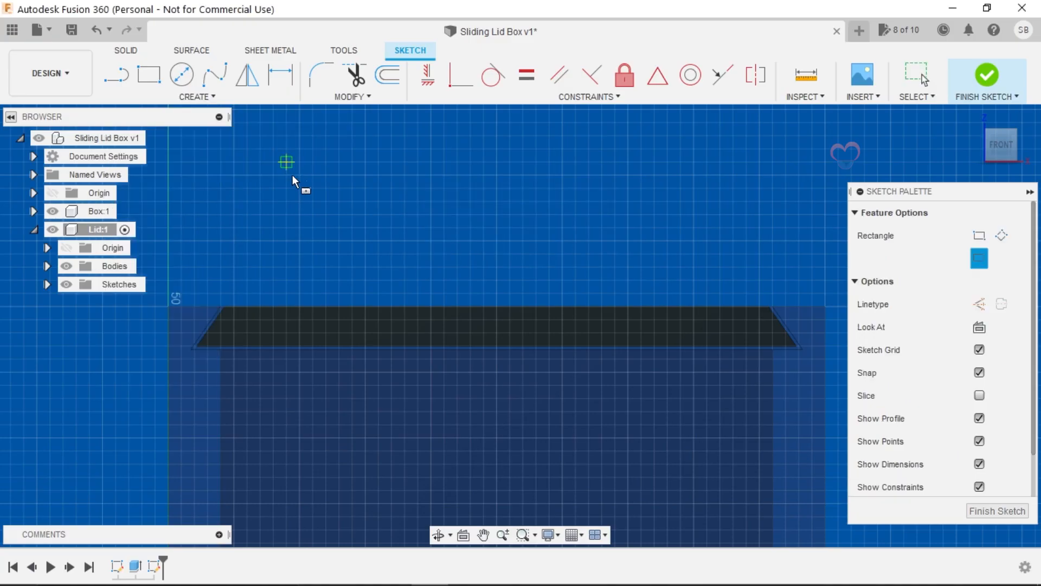
{"action": "left_click", "coordinate": [495, 305]}
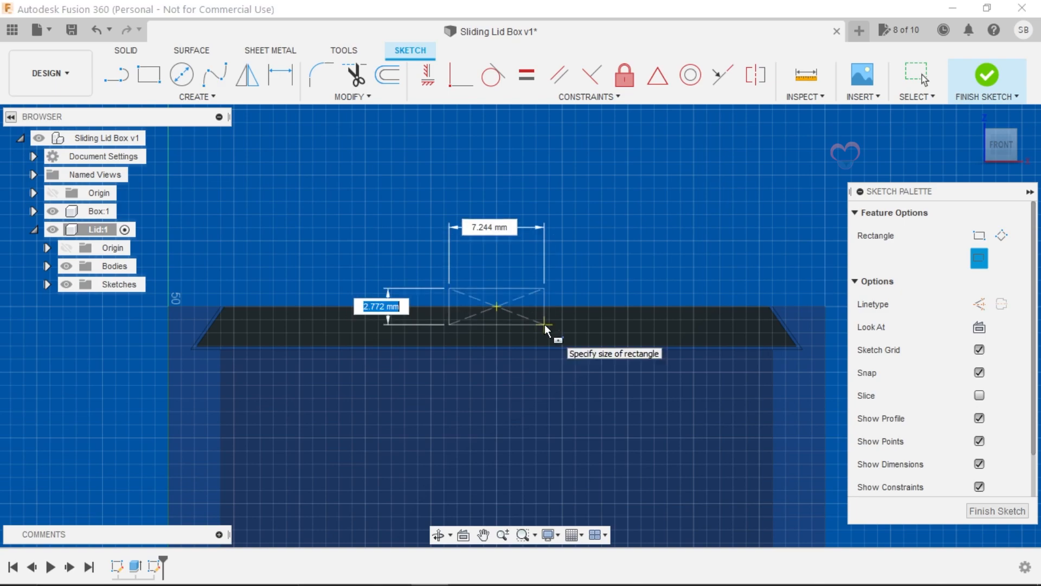
{"action": "type", "text": "2"}
{"action": "key", "text": "Tab"}
{"action": "type", "text": "10"}
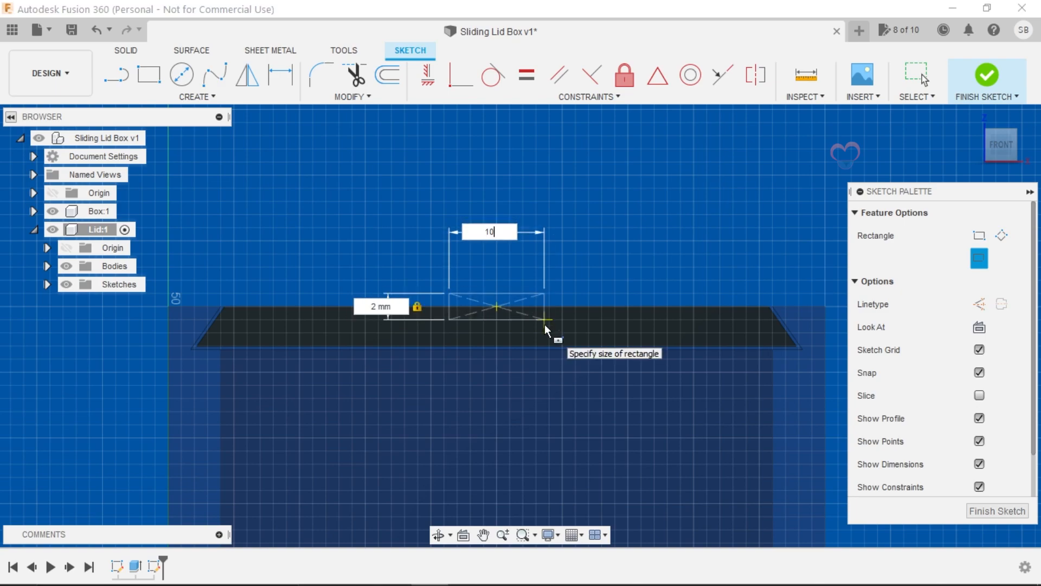
{"action": "key", "text": "Tab"}
{"action": "key", "text": "Return"}
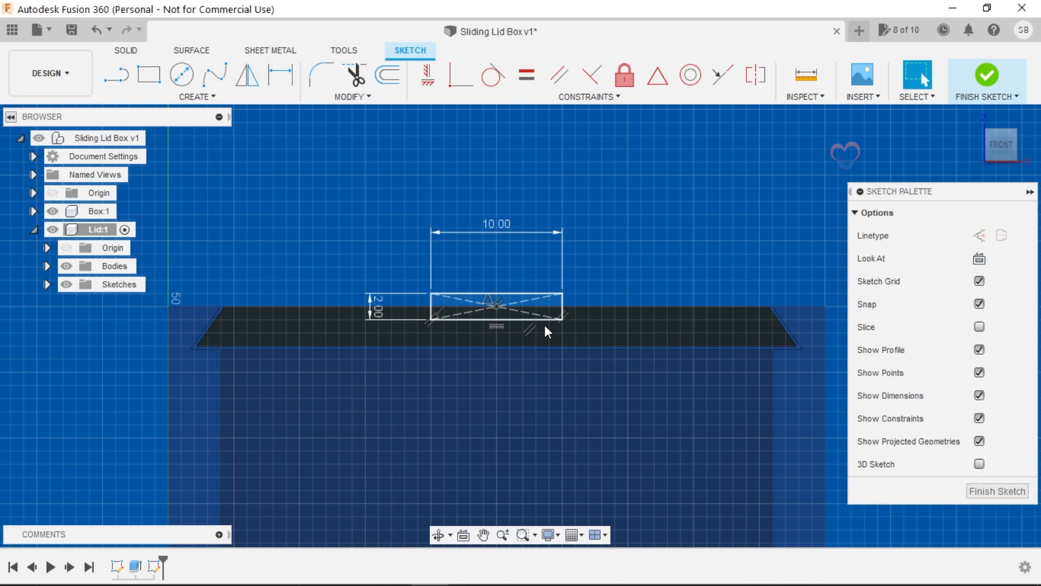
{"action": "left_click", "coordinate": [987, 80]}
- Try joining a raised grip to the lid by extruding the rectangle's upper half 5 mm from a -10 mm start offset, and undo it
{"action": "left_click", "coordinate": [973, 118]}
{"action": "scroll", "coordinate": [525, 239], "scroll_direction": "up", "scroll_amount": 5}
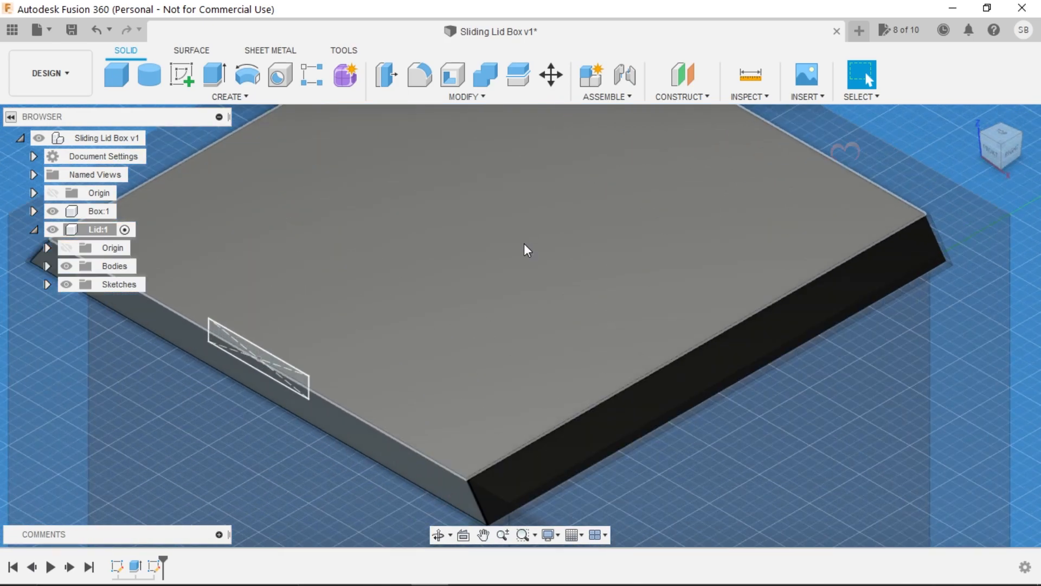
{"action": "scroll", "coordinate": [255, 355], "scroll_direction": "up", "scroll_amount": 3}
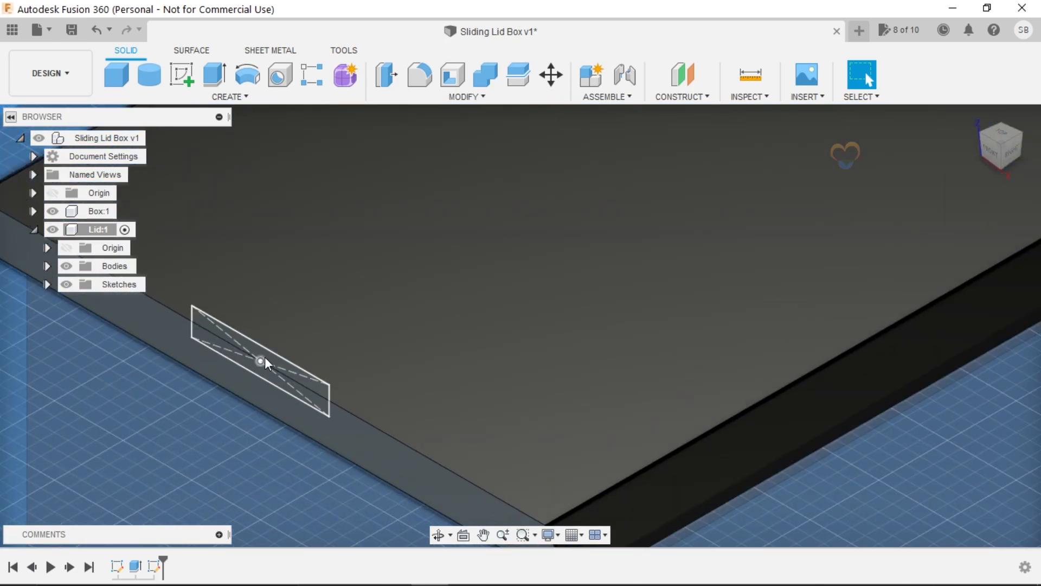
{"action": "scroll", "coordinate": [265, 357], "scroll_direction": "up", "scroll_amount": 2}
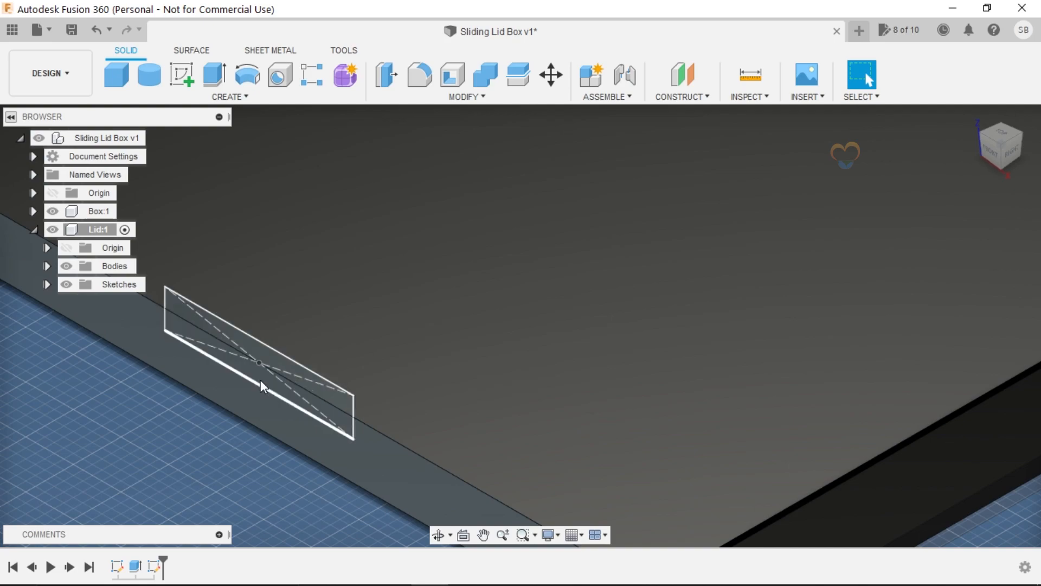
{"action": "left_click", "coordinate": [268, 357]}
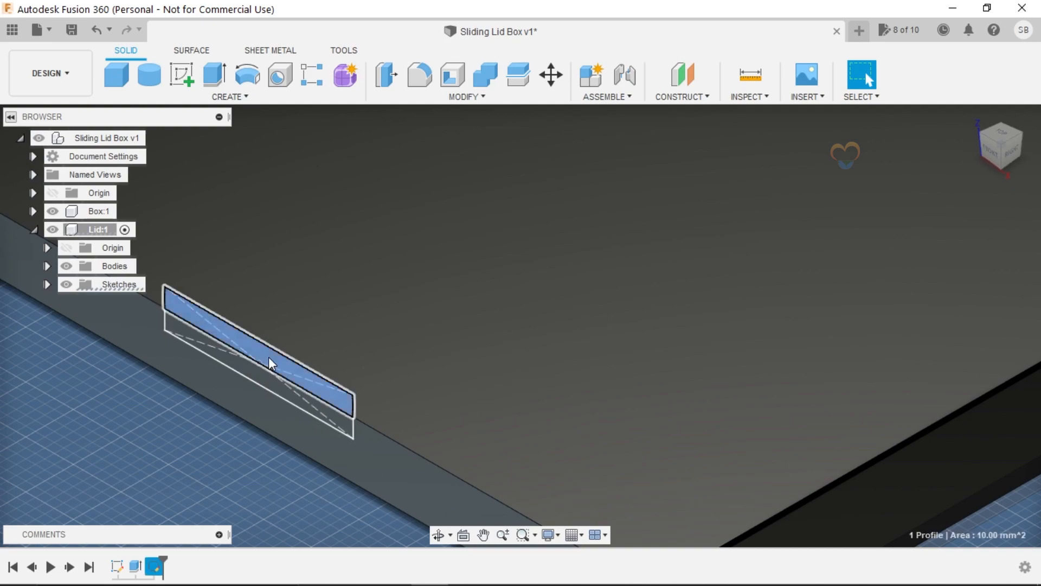
{"action": "scroll", "coordinate": [269, 357], "scroll_direction": "down", "scroll_amount": 5}
{"action": "left_click", "coordinate": [217, 76]}
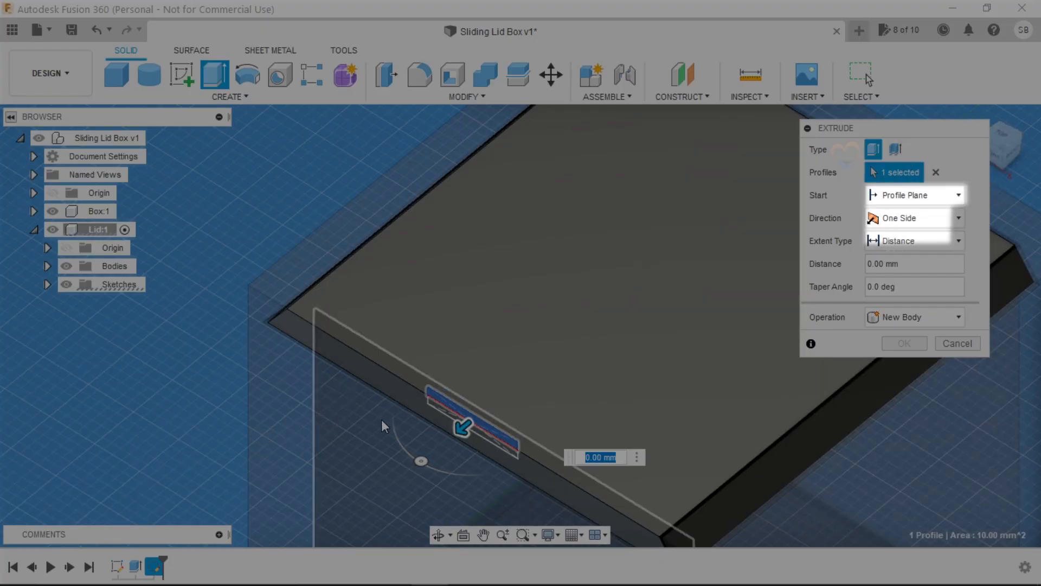
{"action": "left_click", "coordinate": [917, 195]}
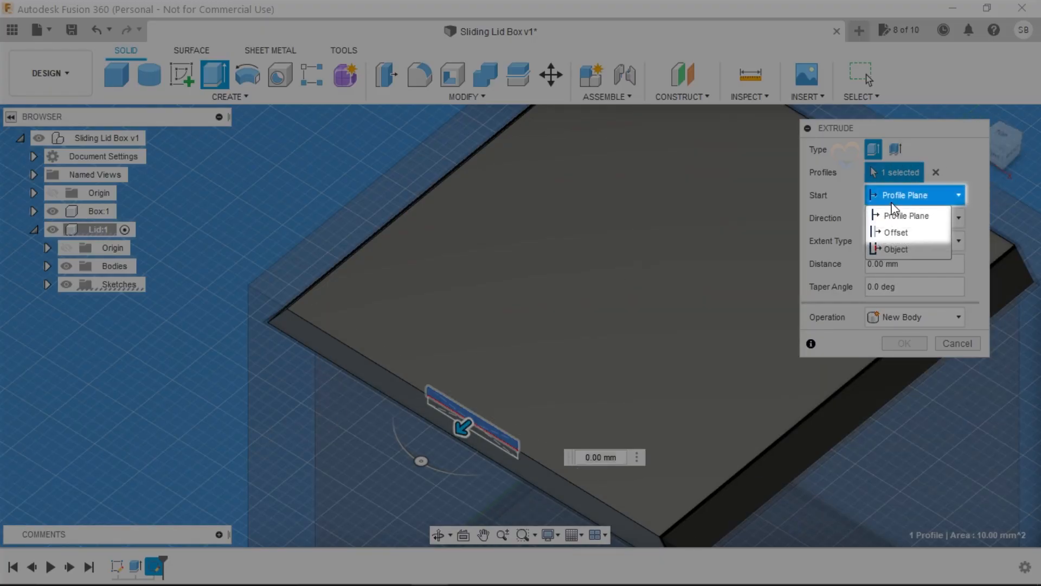
{"action": "left_click", "coordinate": [896, 233]}
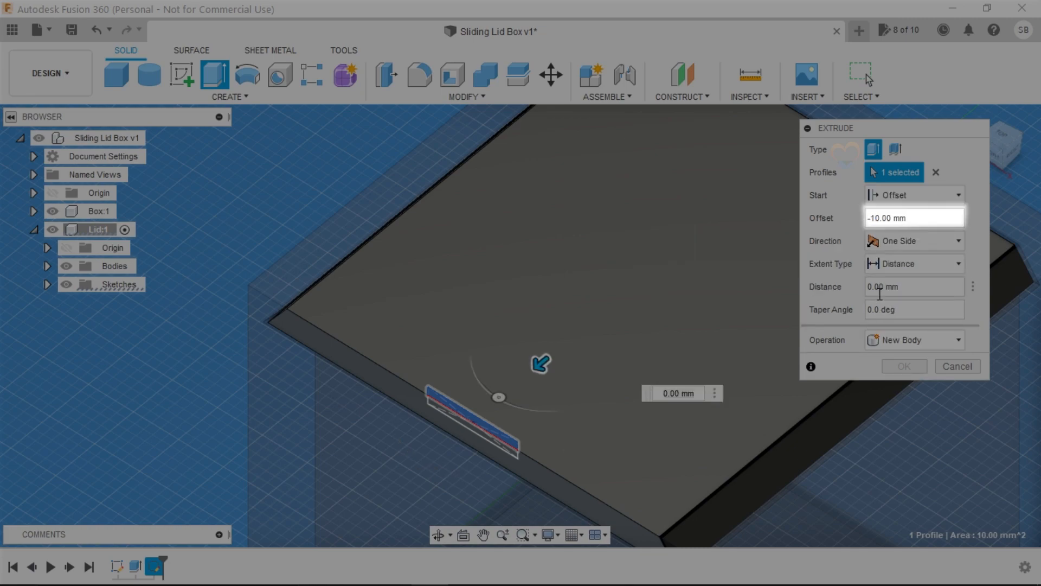
{"action": "left_click", "coordinate": [870, 286]}
{"action": "type", "text": "5"}
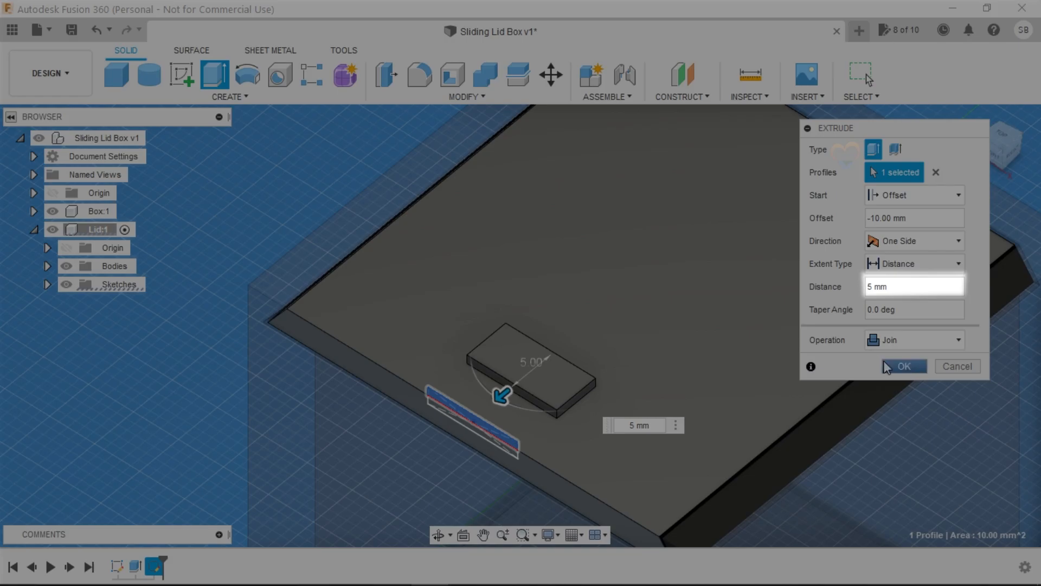
{"action": "left_click", "coordinate": [902, 367]}
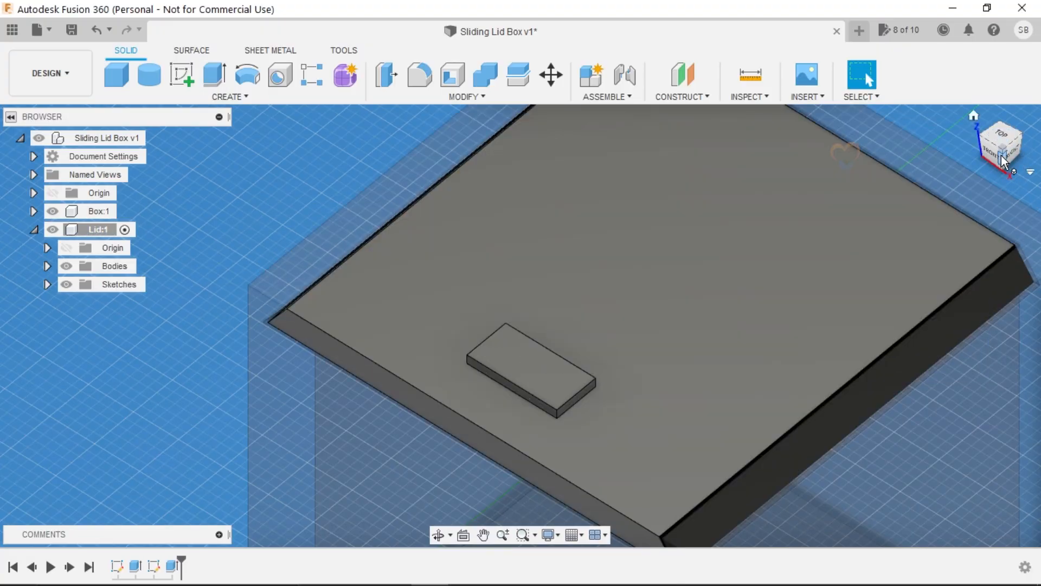
{"action": "left_click_drag", "start_coordinate": [1010, 146], "coordinate": [1001, 157]}
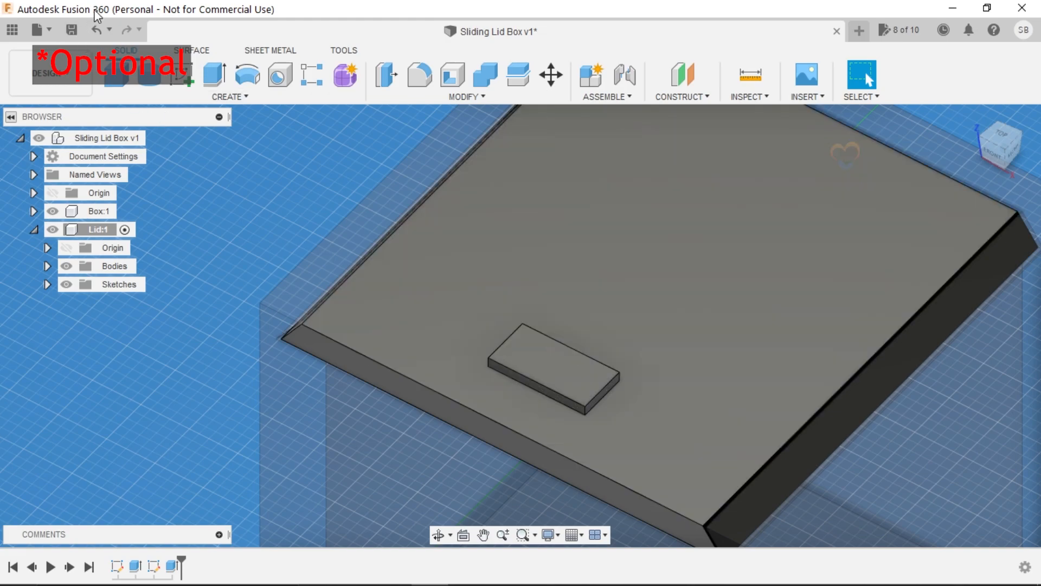
{"action": "left_click", "coordinate": [101, 35]}
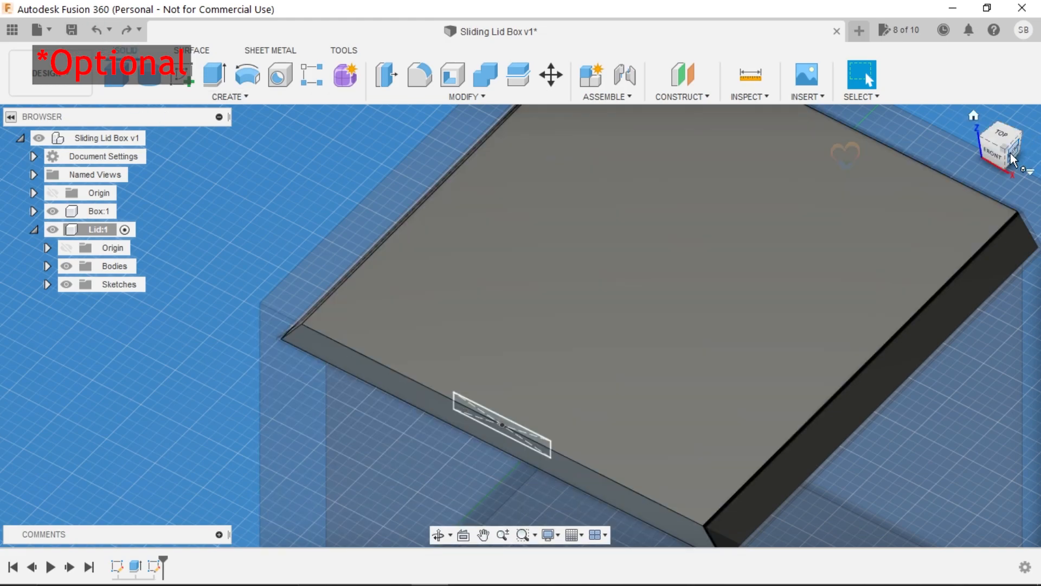
- Cut a recessed grip into the lid by extruding the rectangle's lower half 5 mm from a -10 mm start offset
{"action": "left_click_drag", "start_coordinate": [1014, 145], "coordinate": [1008, 130]}
{"action": "scroll", "coordinate": [553, 309], "scroll_direction": "up", "scroll_amount": 5}
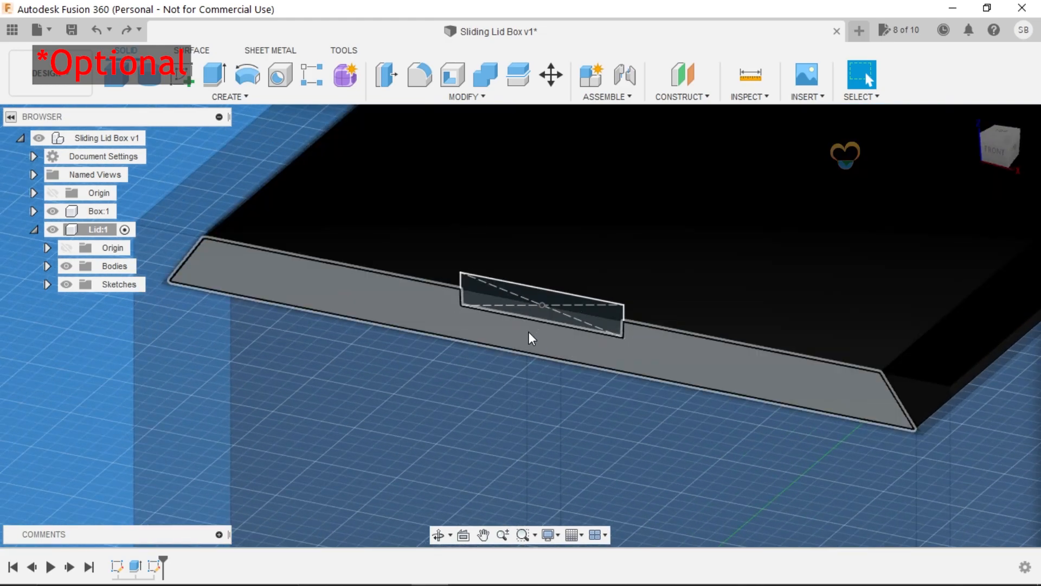
{"action": "left_click", "coordinate": [540, 307]}
{"action": "left_click", "coordinate": [215, 78]}
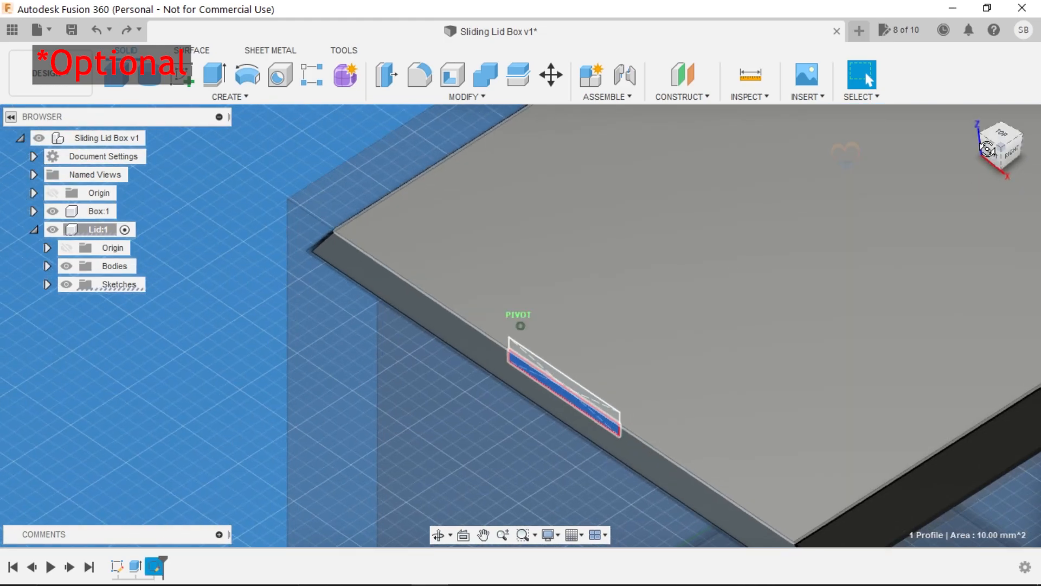
{"action": "left_click", "coordinate": [866, 194]}
{"action": "left_click", "coordinate": [846, 219]}
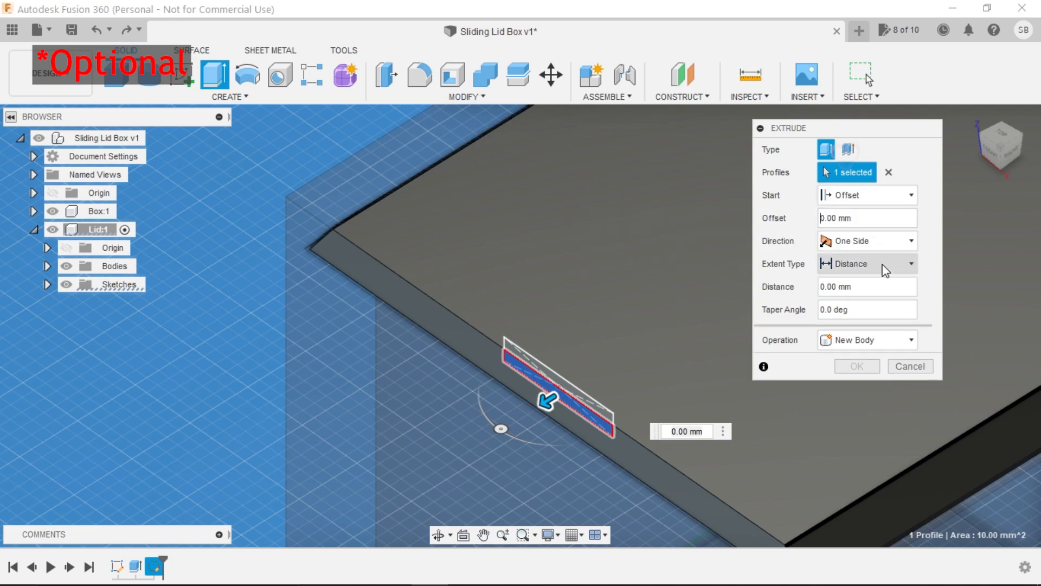
{"action": "double_click", "coordinate": [911, 272]}
{"action": "type", "text": "5"}
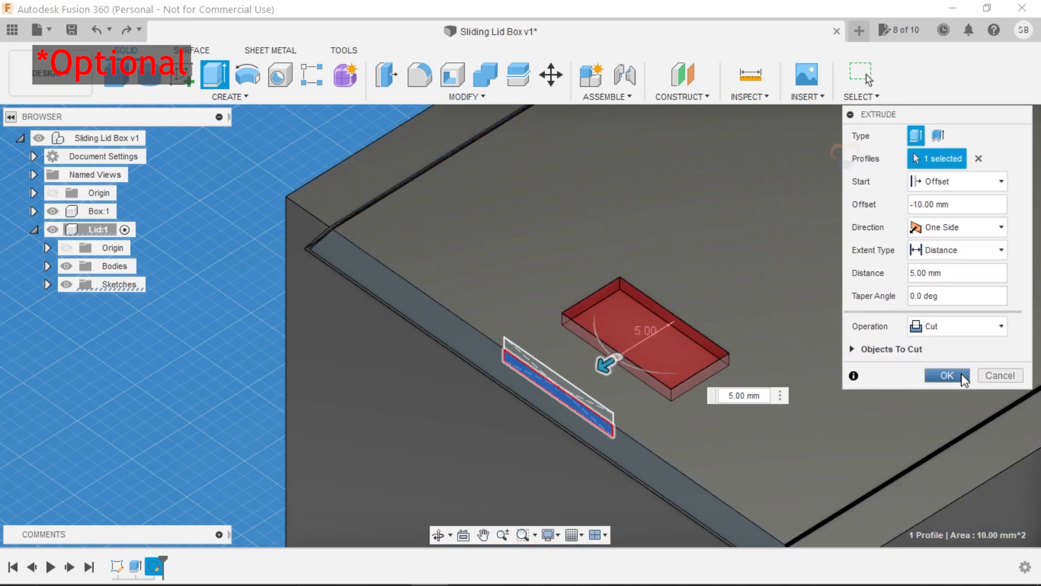
{"action": "left_click", "coordinate": [947, 375]}
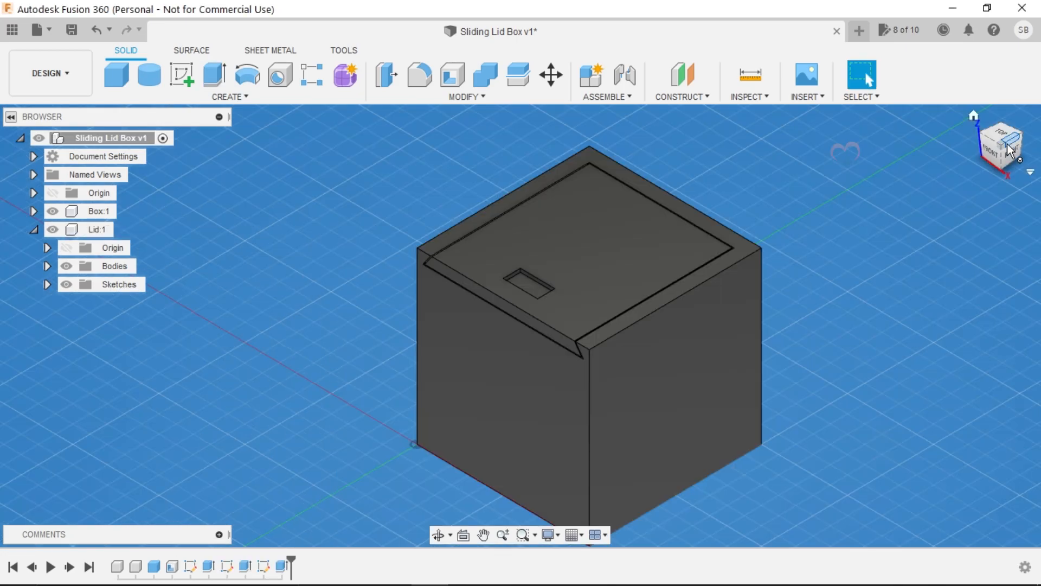
- Activate the top-level Sliding Lid Box component and open the design's parameter table in an enlarged window
{"action": "mouse_move", "coordinate": [519, 324]}
{"action": "middle_mouse_down", "text": "shift"}
{"action": "mouse_move", "coordinate": [574, 304]}
{"action": "mouse_move", "coordinate": [605, 390]}
{"action": "middle_mouse_up", "text": "shift"}
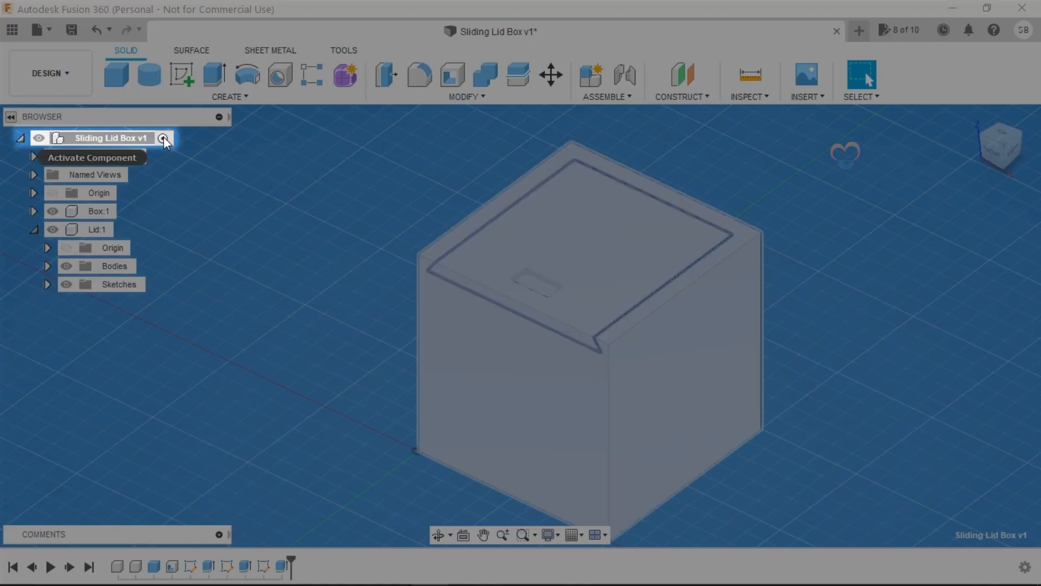
{"action": "left_click", "coordinate": [163, 139]}
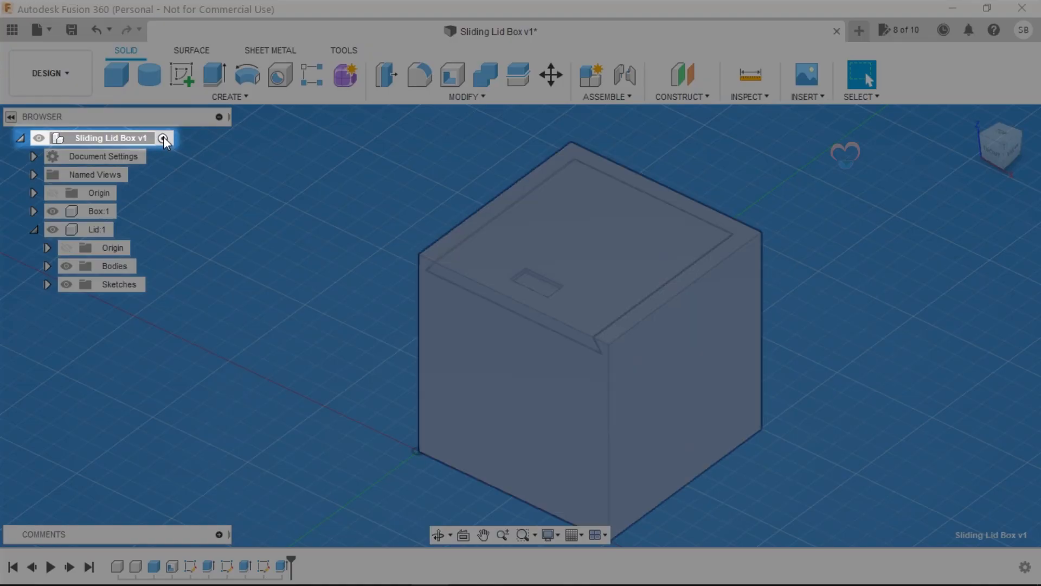
{"action": "left_click", "coordinate": [421, 97]}
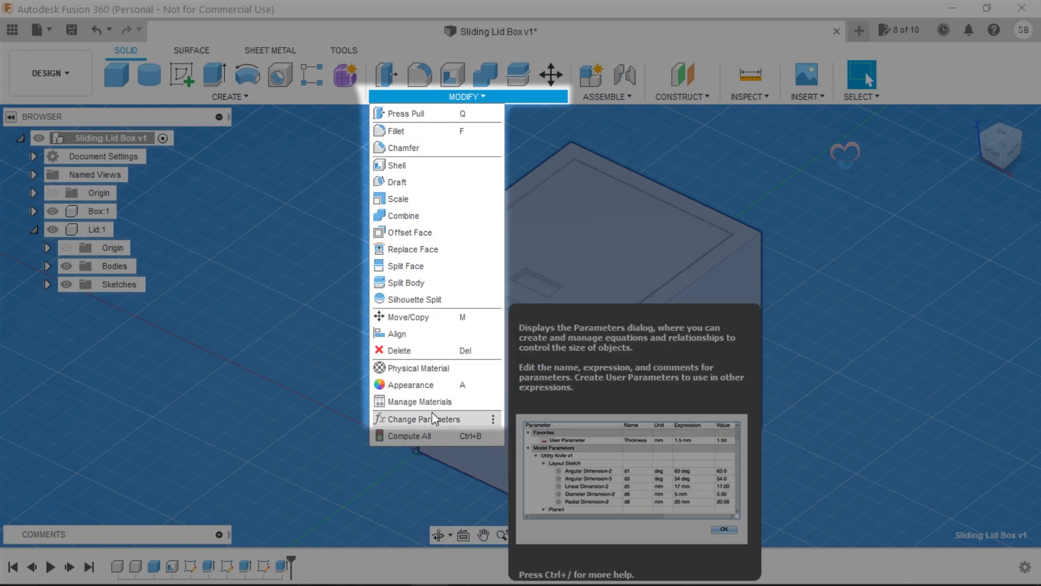
{"action": "left_click", "coordinate": [432, 417]}
{"action": "mouse_move", "coordinate": [346, 429]}
{"action": "left_mouse_down"}
{"action": "mouse_move", "coordinate": [767, 414]}
{"action": "mouse_move", "coordinate": [971, 253]}
{"action": "left_mouse_up"}
- Expand the Box and Lid model parameters to examine their primitive, shell, sketch and extrude dimensions
{"action": "left_click", "coordinate": [61, 214]}
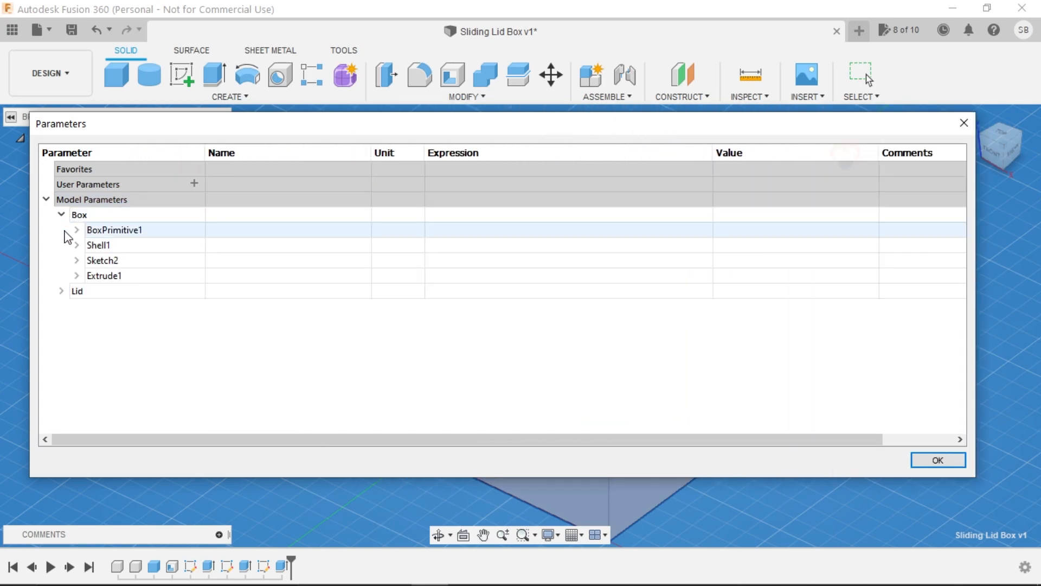
{"action": "left_click", "coordinate": [61, 291]}
{"action": "left_click", "coordinate": [76, 245]}
{"action": "left_click", "coordinate": [76, 232]}
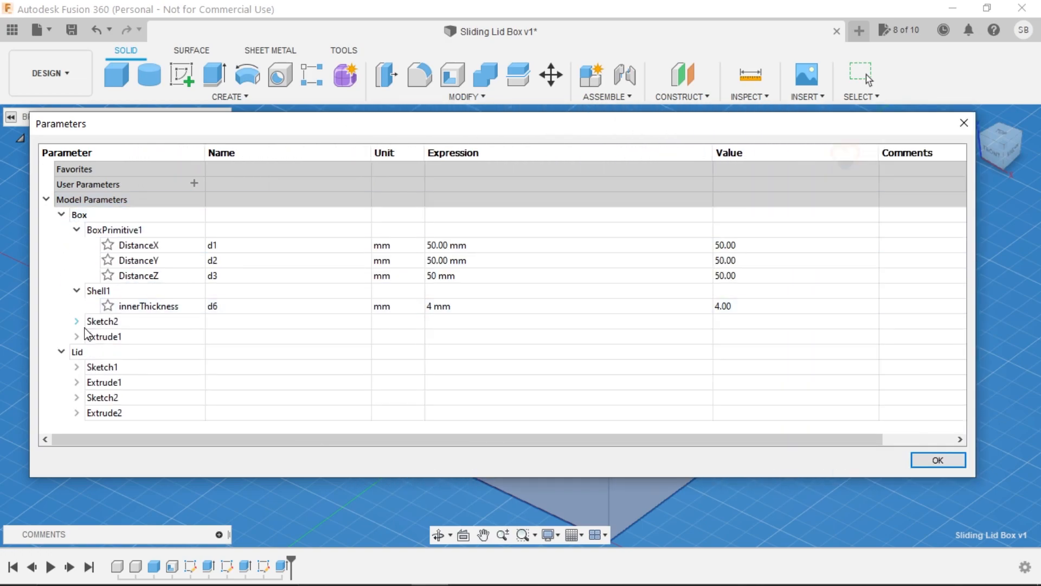
{"action": "left_click", "coordinate": [76, 321]}
{"action": "left_click", "coordinate": [77, 367]}
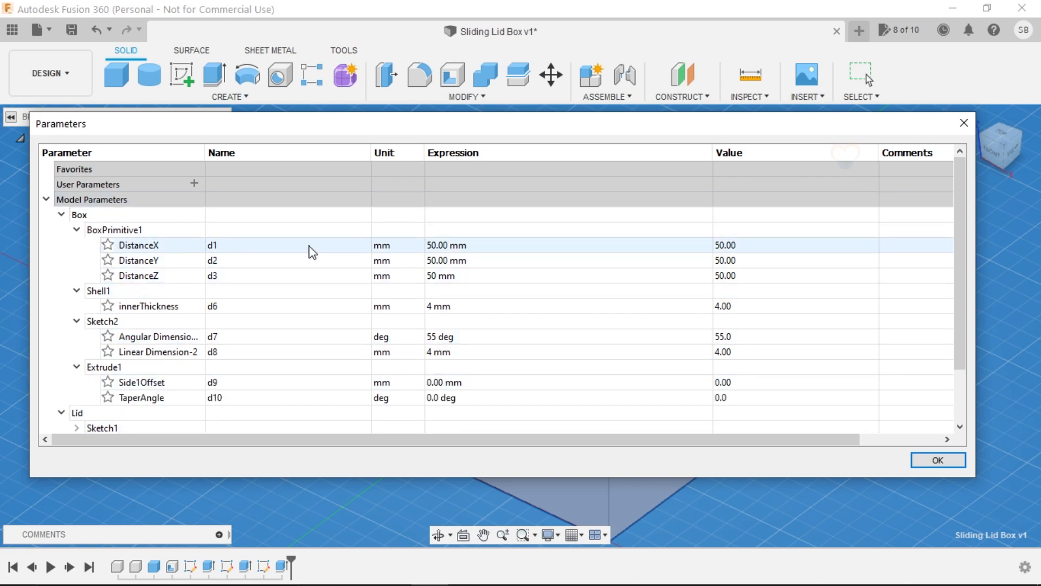
{"action": "left_click", "coordinate": [77, 428]}
{"action": "scroll", "coordinate": [78, 418], "scroll_direction": "down", "scroll_amount": 2}
{"action": "left_click", "coordinate": [76, 398]}
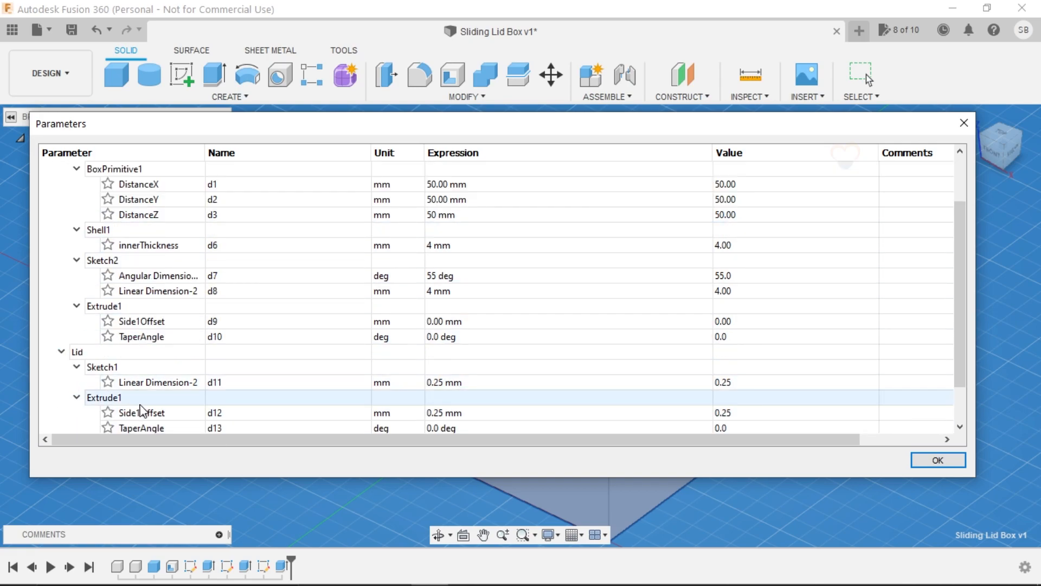
{"action": "scroll", "coordinate": [578, 325], "scroll_direction": "up", "scroll_amount": 2}
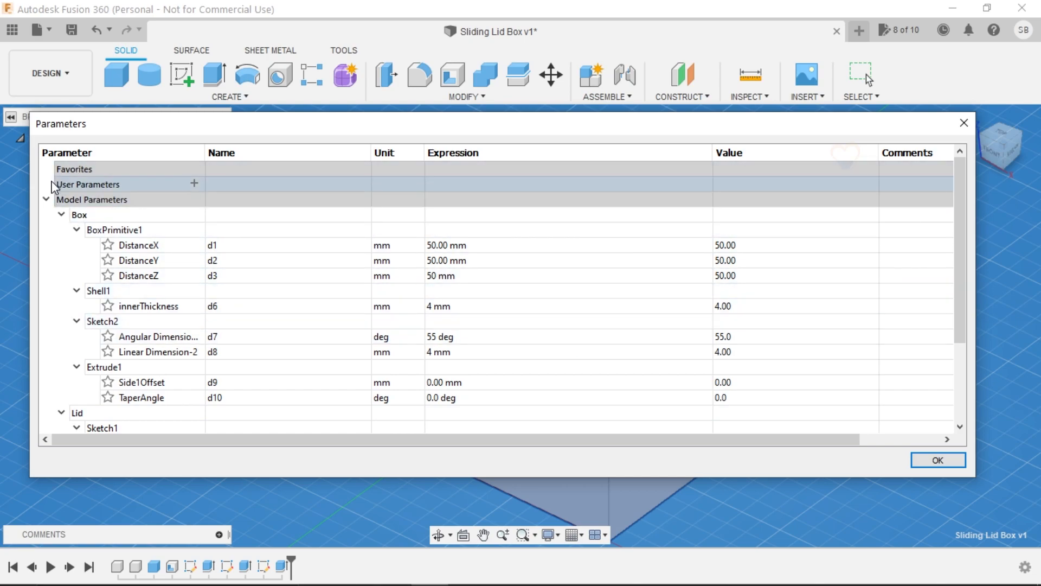
- Add a user parameter named length in mm with the expression 50
{"action": "left_click", "coordinate": [194, 184]}
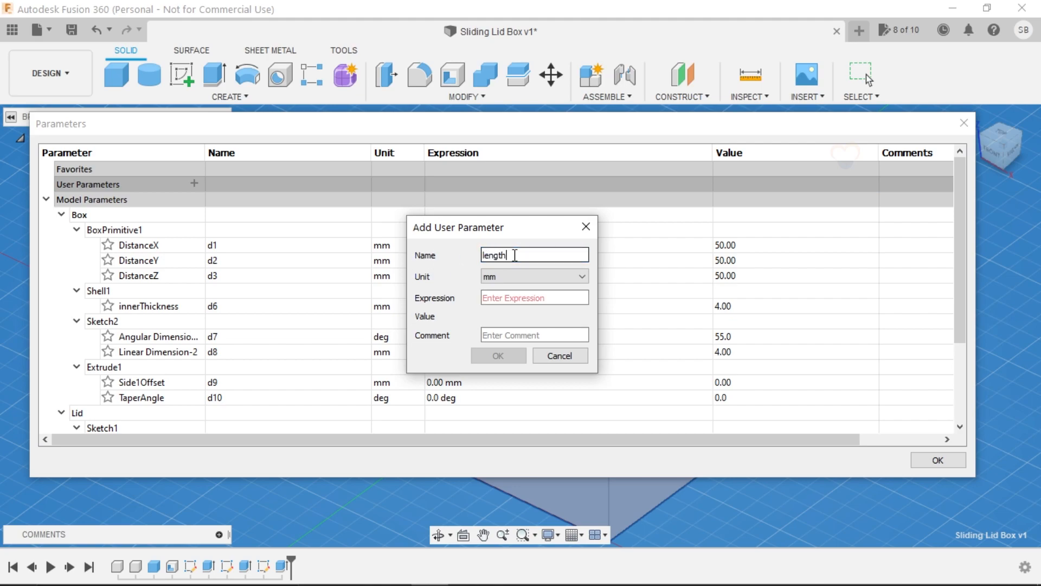
{"action": "left_click_drag", "start_coordinate": [508, 240], "coordinate": [575, 245]}
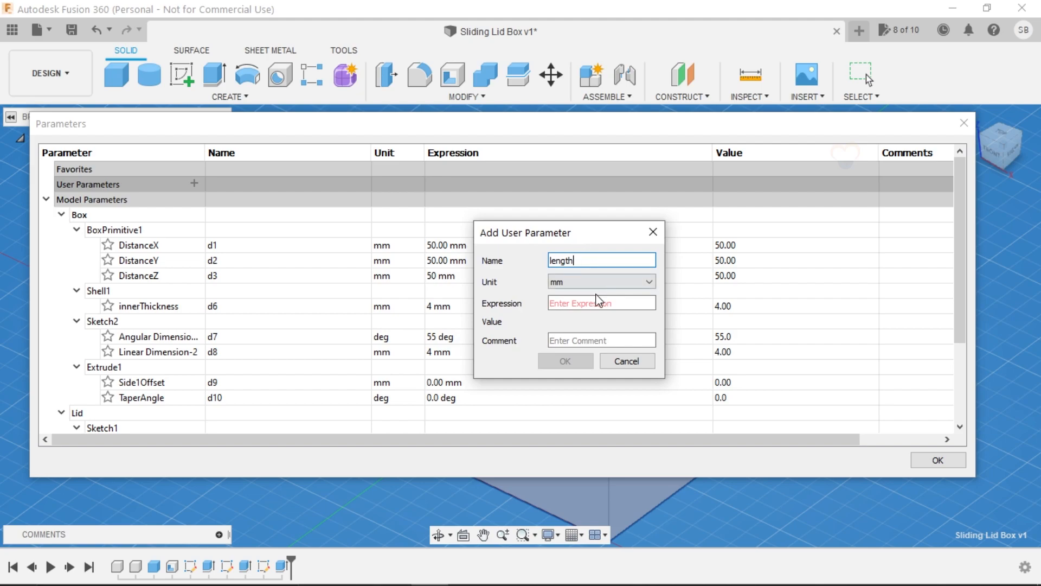
{"action": "type", "text": "50"}
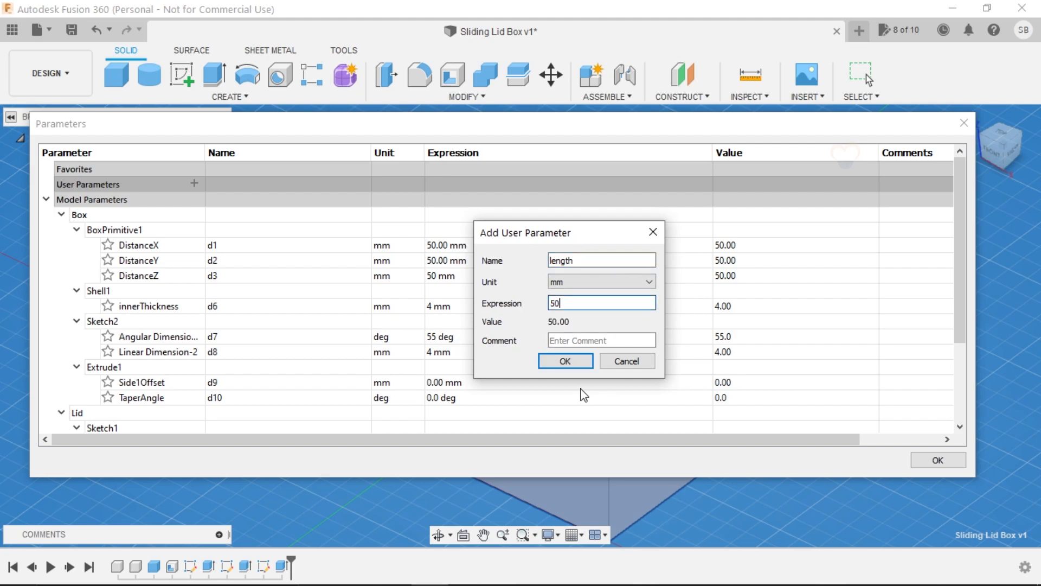
{"action": "left_click", "coordinate": [564, 361]}
- Add two more user parameters in mm, width and height, each with the expression 50
{"action": "left_click", "coordinate": [195, 184]}
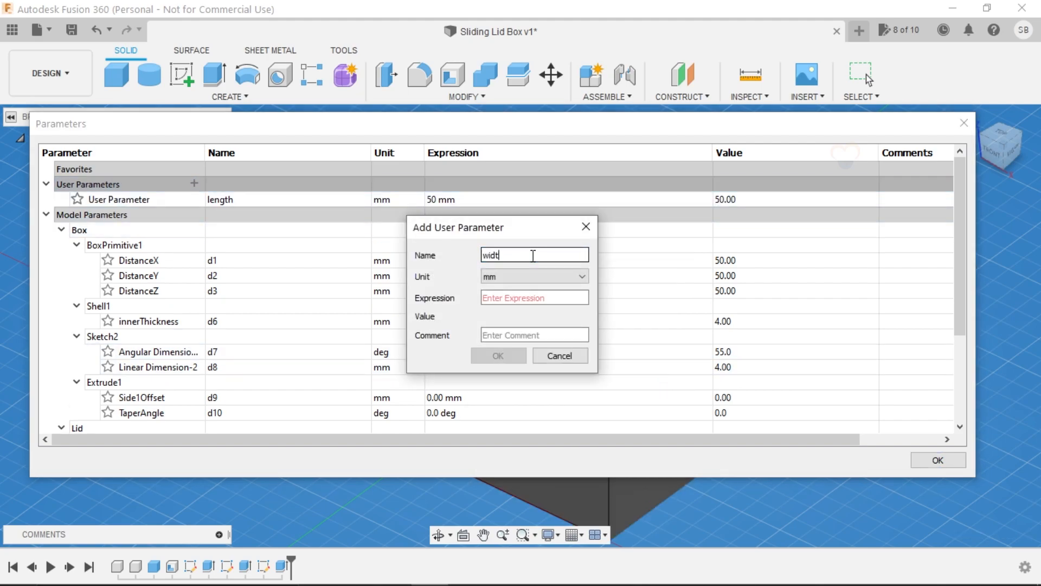
{"action": "left_click", "coordinate": [531, 298]}
{"action": "type", "text": "50"}
{"action": "left_click", "coordinate": [499, 356]}
{"action": "left_click", "coordinate": [195, 184]}
{"action": "type", "text": "height"}
{"action": "left_click", "coordinate": [501, 297]}
{"action": "type", "text": "50"}
{"action": "left_click", "coordinate": [499, 355]}
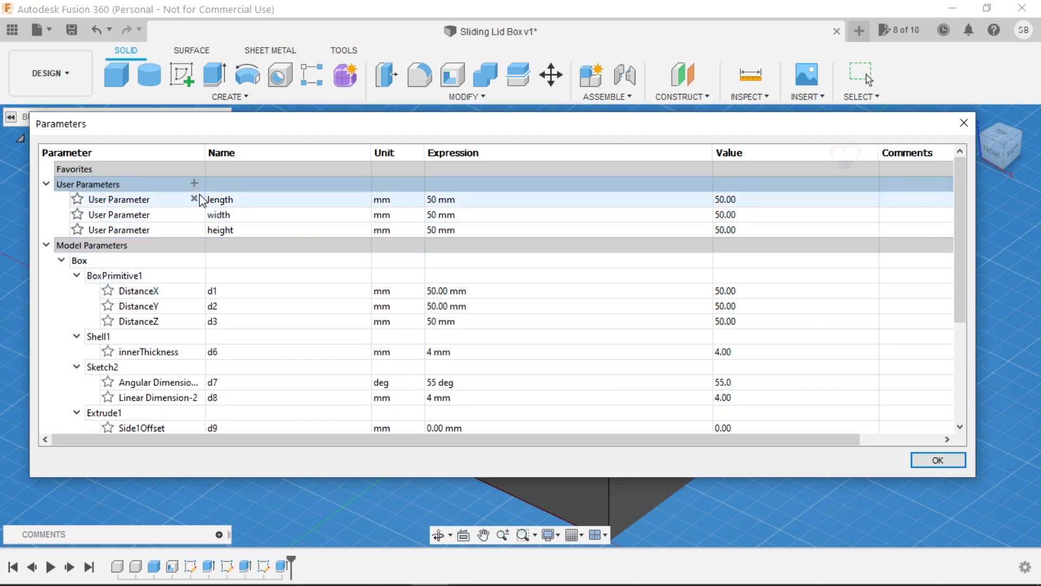
- Add the user parameters thickness with a value of 4 mm and clearance with a value of 0.25 mm
{"action": "left_click", "coordinate": [195, 184]}
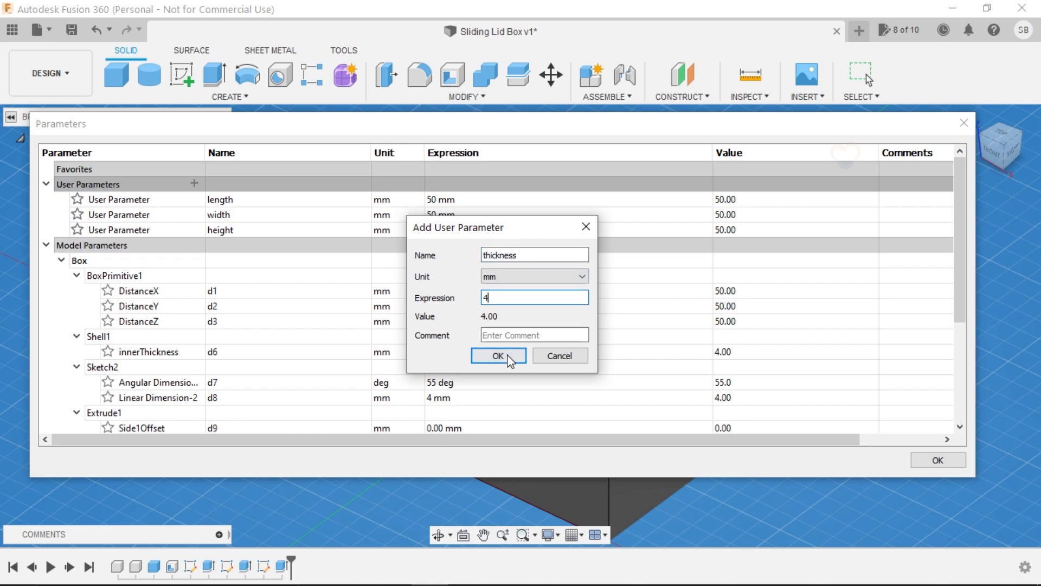
{"action": "left_click", "coordinate": [509, 360]}
{"action": "left_click", "coordinate": [194, 185]}
{"action": "type", "text": "clearance"}
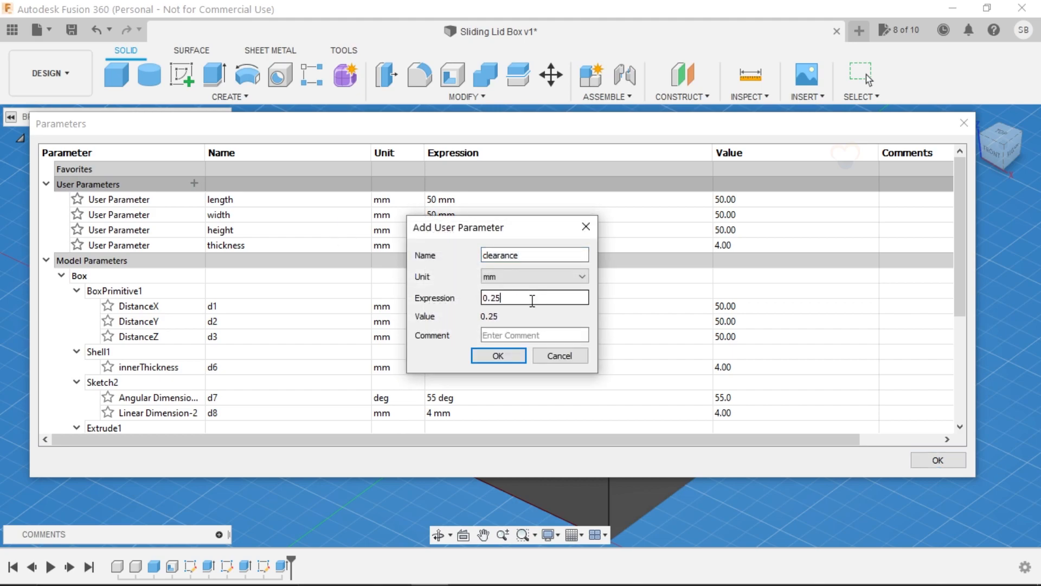
{"action": "left_click", "coordinate": [498, 355]}
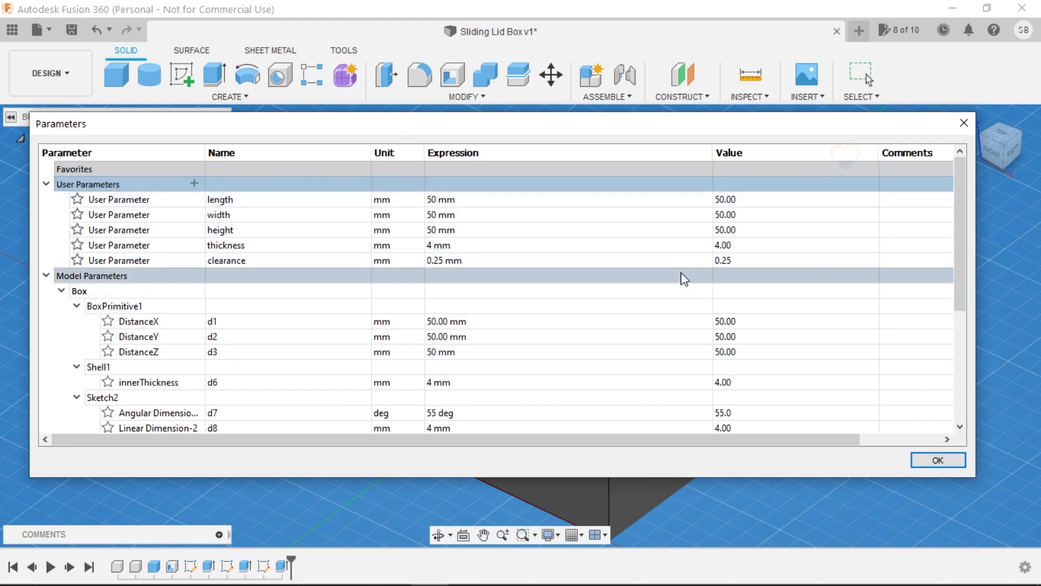
- Link the box primitive's DistanceX expression to the user parameter length
{"action": "left_click", "coordinate": [434, 322]}
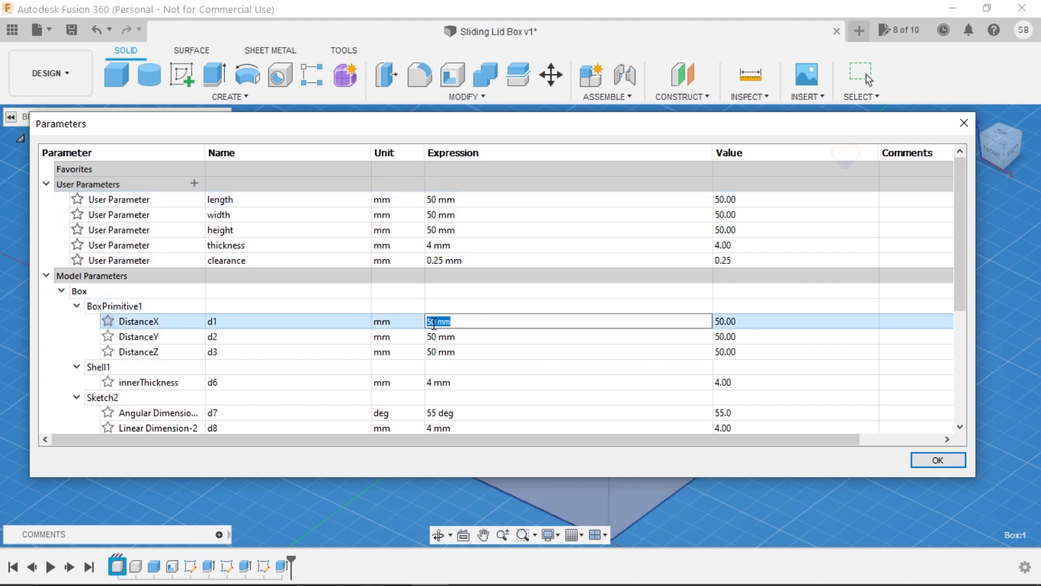
{"action": "type", "text": "l"}
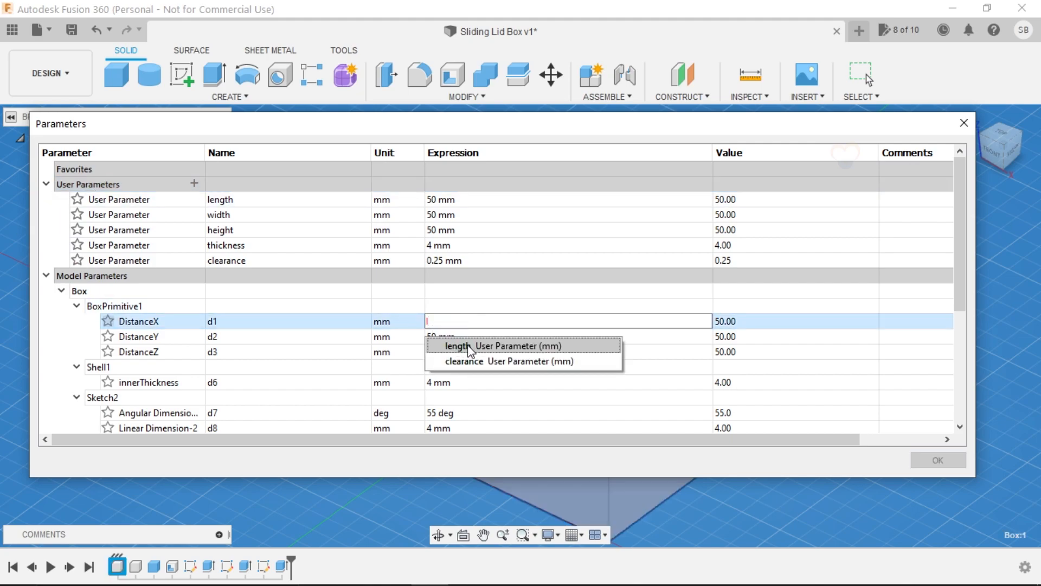
{"action": "left_click", "coordinate": [475, 347]}
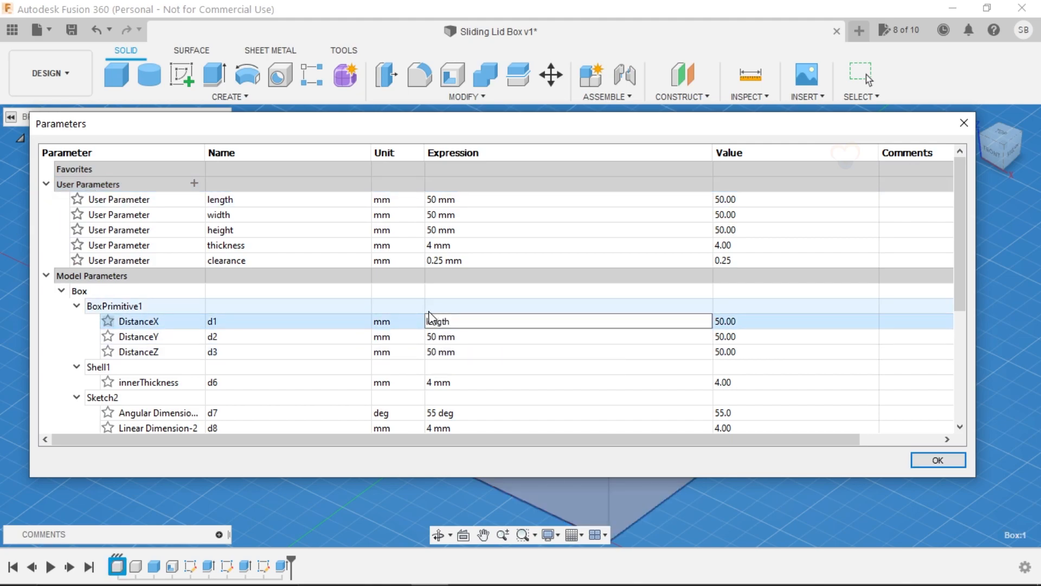
- Link the box primitive's DistanceY expression to the user parameter width and its DistanceZ expression to height
{"action": "left_click", "coordinate": [439, 337]}
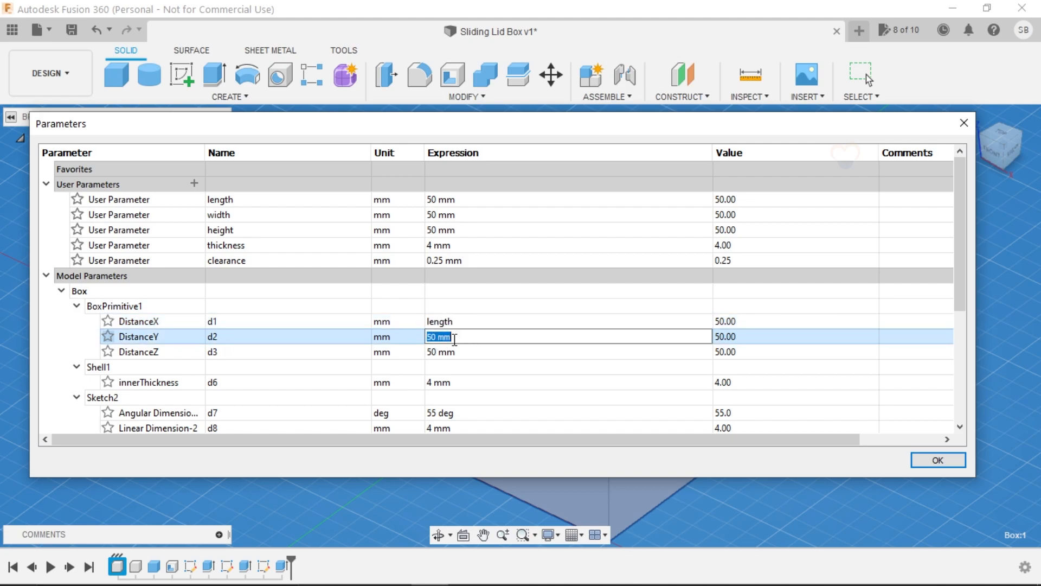
{"action": "type", "text": "w"}
{"action": "left_click", "coordinate": [465, 363]}
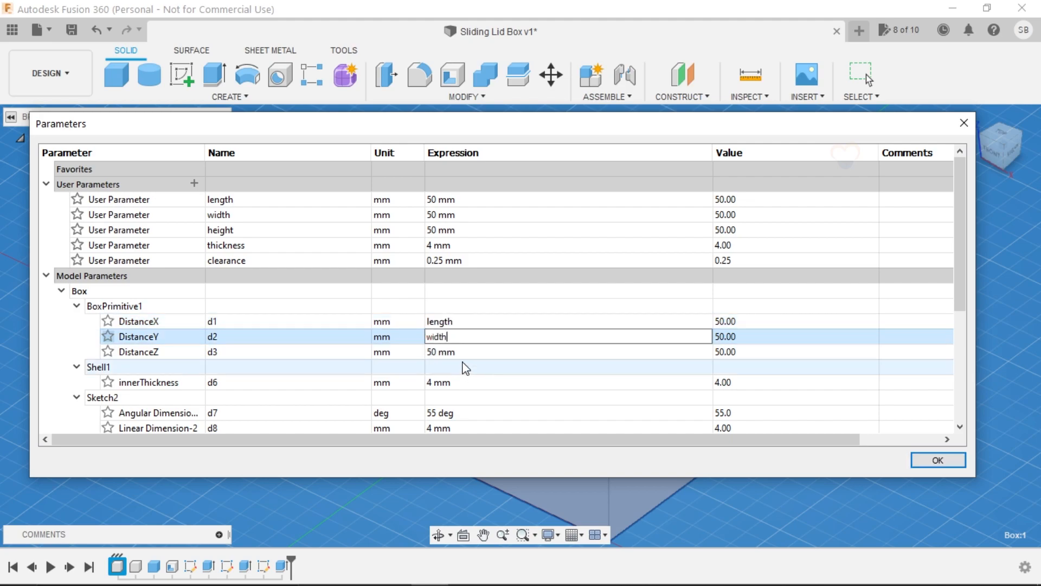
{"action": "left_click", "coordinate": [435, 354]}
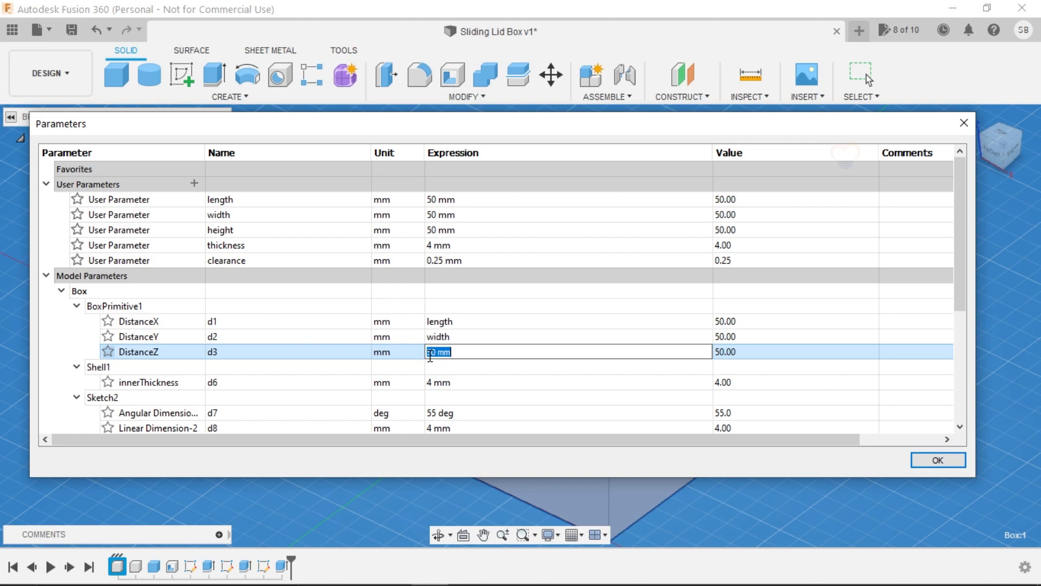
{"action": "type", "text": "h"}
{"action": "left_click", "coordinate": [454, 376]}
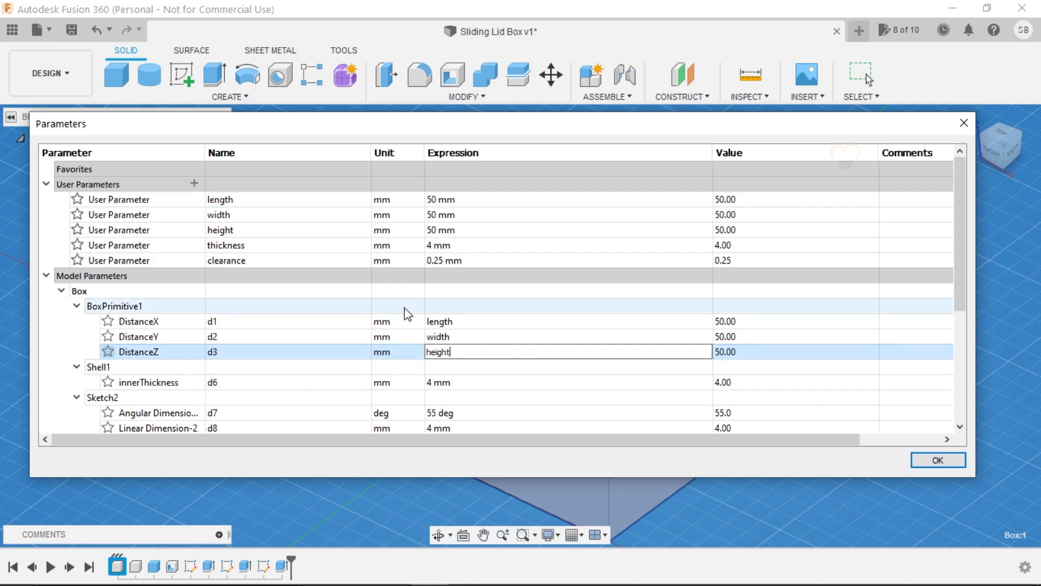
- Link the shell's innerThickness and the linear dimension in the box's Sketch2 to the user parameter thickness
{"action": "left_click", "coordinate": [452, 382]}
{"action": "type", "text": "t"}
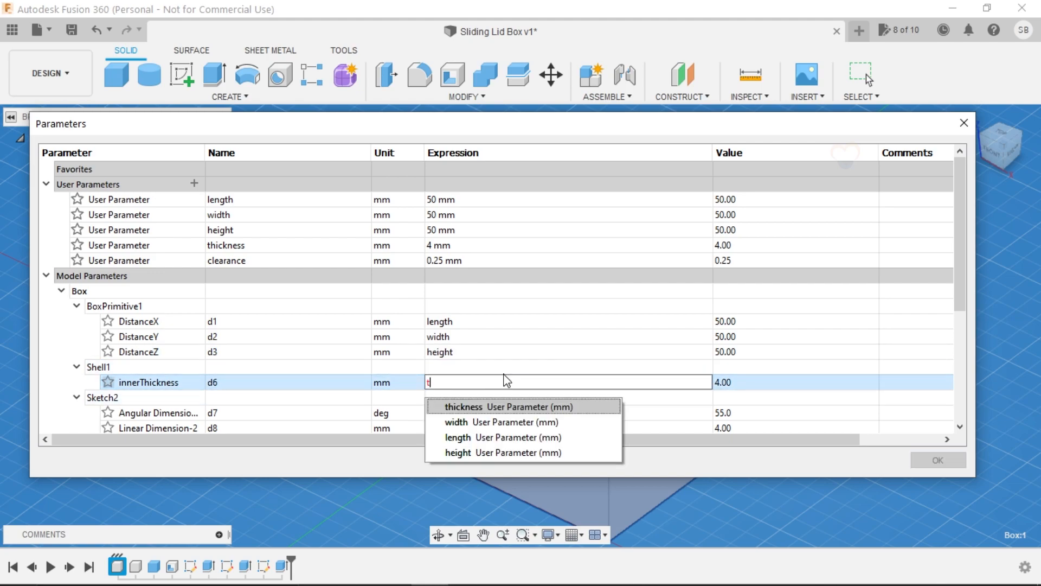
{"action": "left_click", "coordinate": [469, 404]}
{"action": "scroll", "coordinate": [492, 378], "scroll_direction": "down", "scroll_amount": 2}
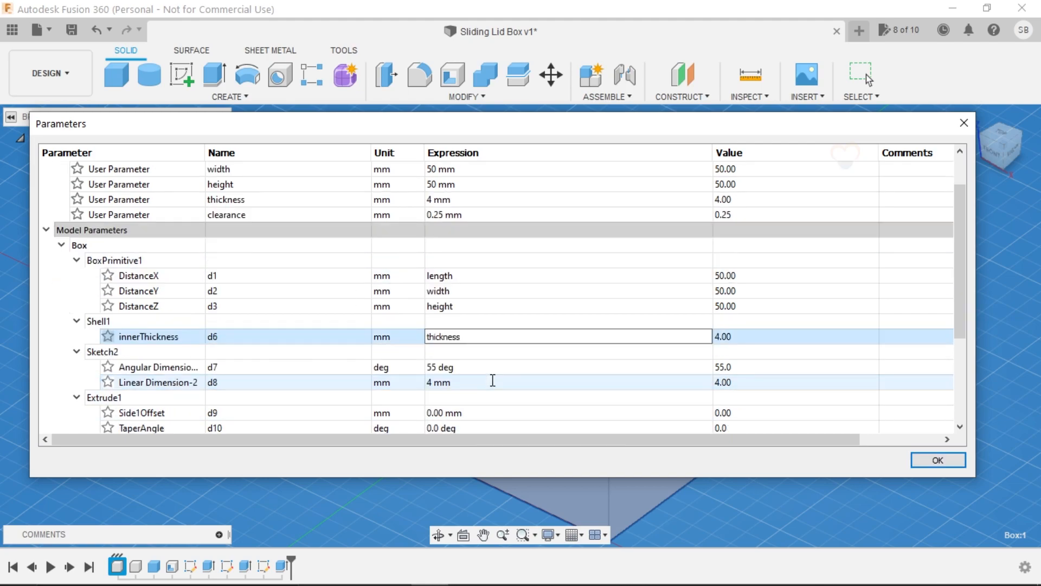
{"action": "left_click", "coordinate": [453, 338]}
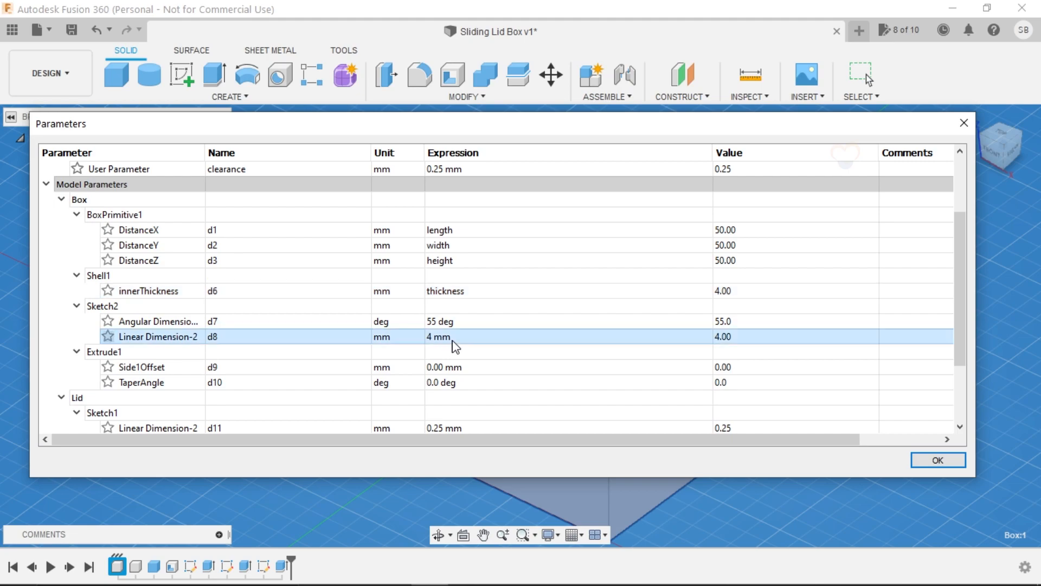
{"action": "type", "text": "t"}
{"action": "left_click", "coordinate": [465, 363]}
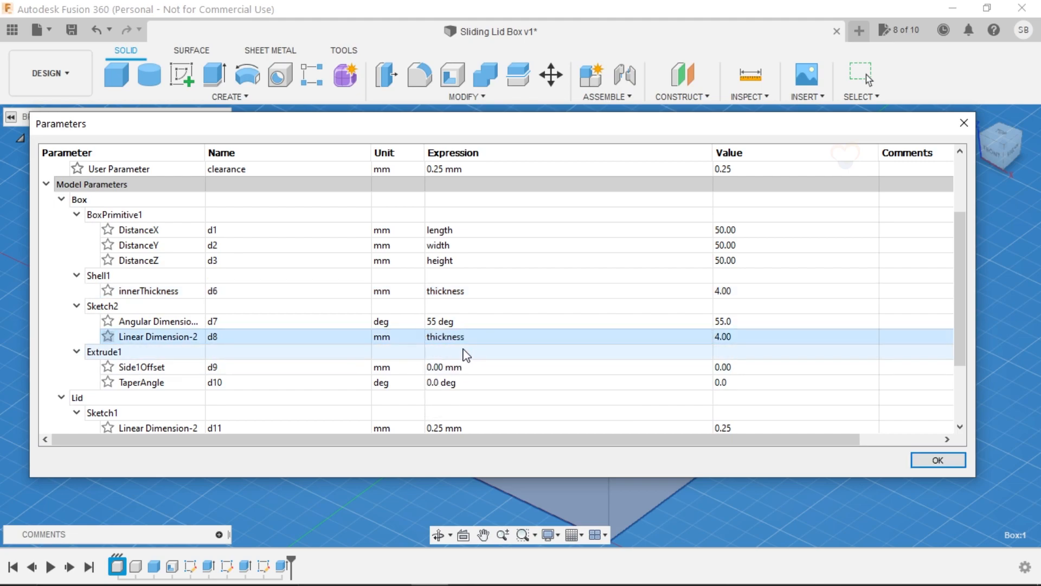
- Link the linear dimension in the lid's Sketch1 and the Side1Offset of its Extrude1 to the user parameter clearance
{"action": "scroll", "coordinate": [465, 355], "scroll_direction": "down", "scroll_amount": 1}
{"action": "scroll", "coordinate": [466, 354], "scroll_direction": "down", "scroll_amount": 1}
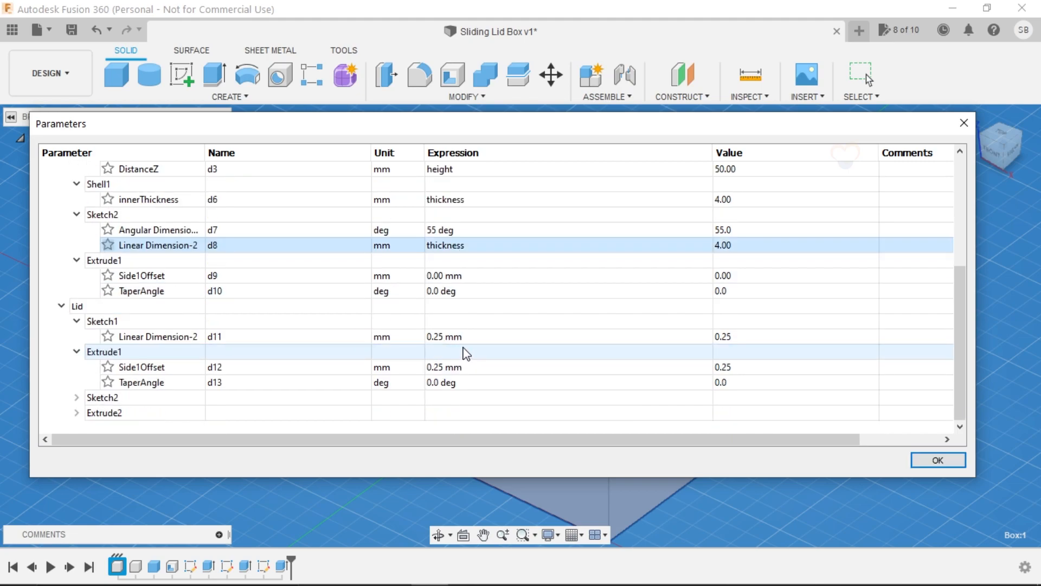
{"action": "left_click", "coordinate": [444, 338]}
{"action": "type", "text": "c"}
{"action": "left_click", "coordinate": [477, 362]}
{"action": "left_click", "coordinate": [440, 369]}
{"action": "type", "text": "c"}
{"action": "left_click", "coordinate": [470, 392]}
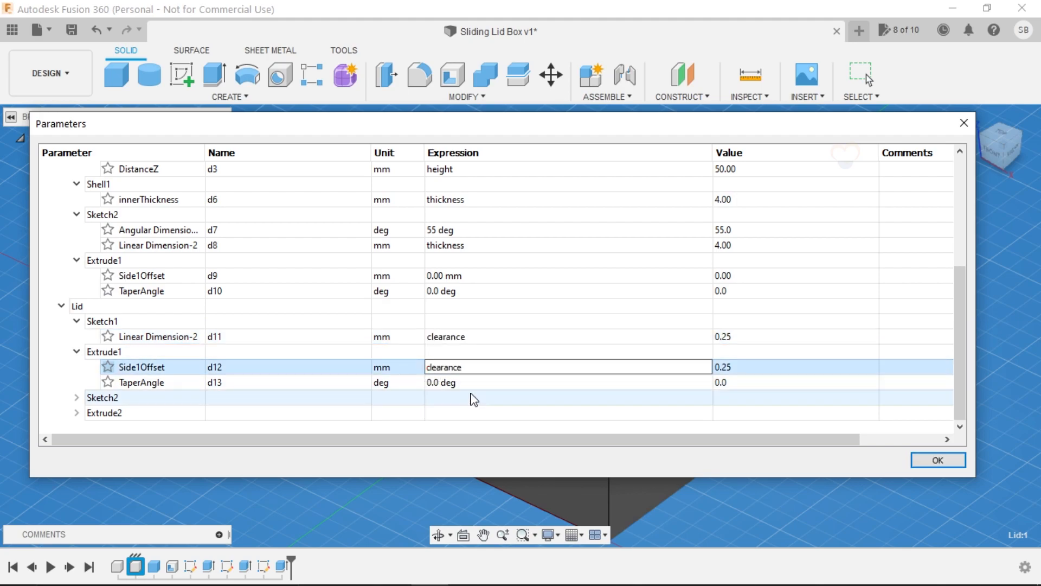
- Test the parametric model by setting length to 60 mm and both width and height to 100 mm
{"action": "left_click_drag", "start_coordinate": [975, 233], "coordinate": [400, 241]}
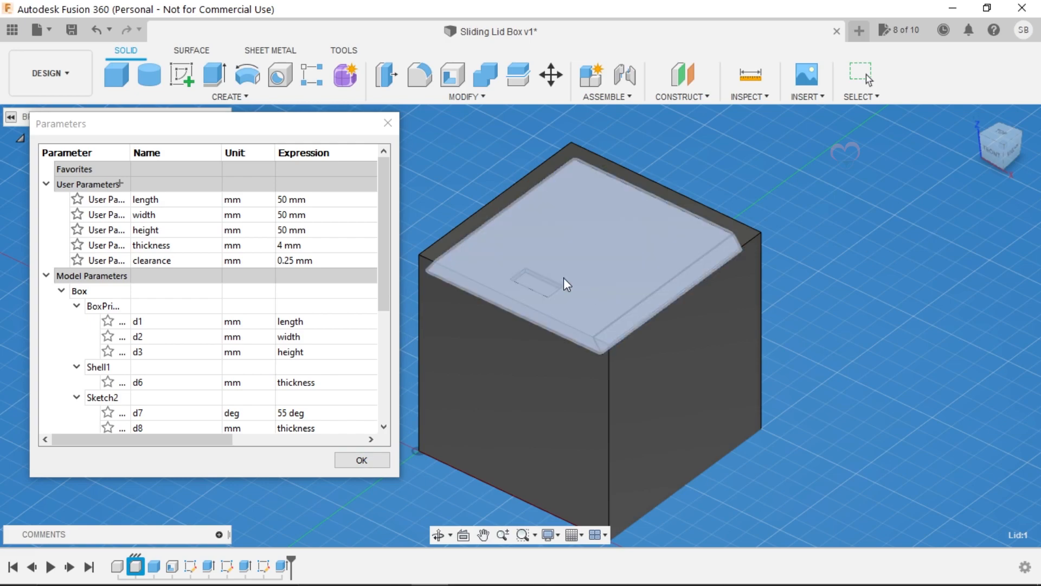
{"action": "left_click", "coordinate": [287, 199]}
{"action": "left_click_drag", "start_coordinate": [228, 199], "coordinate": [215, 199]}
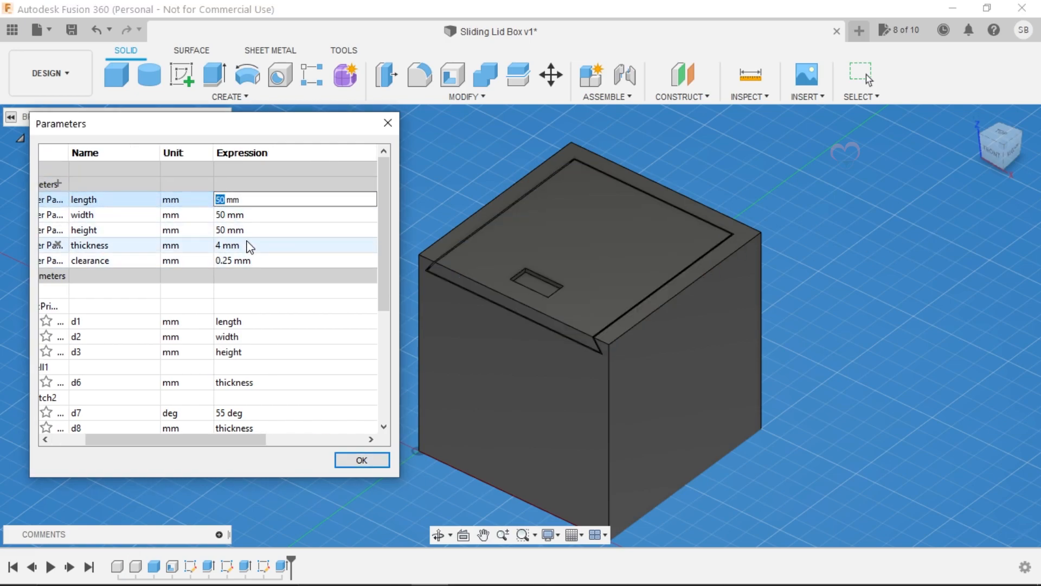
{"action": "type", "text": "60"}
{"action": "left_click", "coordinate": [247, 215]}
{"action": "double_click", "coordinate": [221, 215]}
{"action": "type", "text": "100"}
{"action": "double_click", "coordinate": [222, 230]}
{"action": "type", "text": "1"}
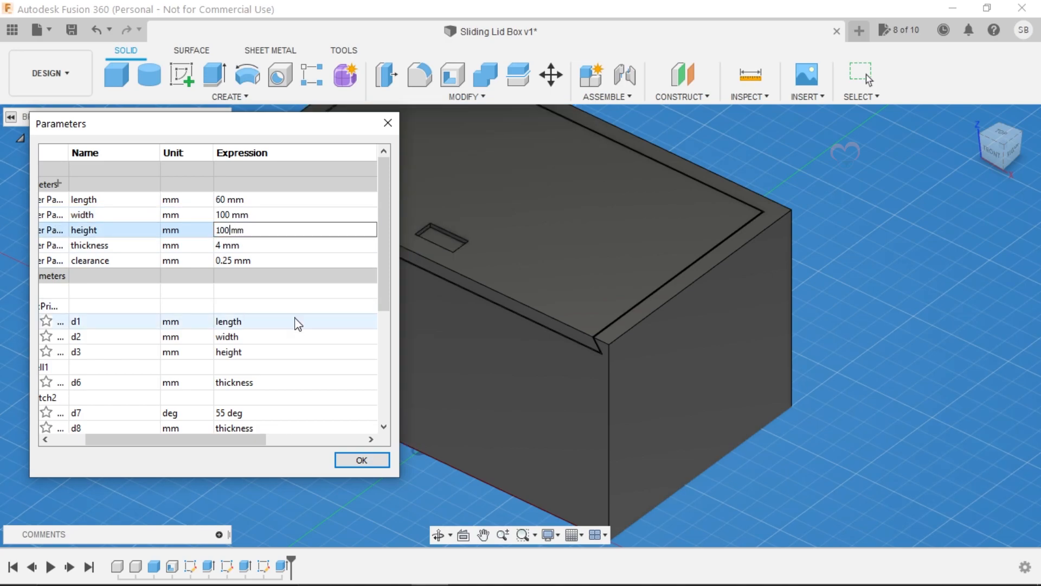
{"action": "key", "text": "Return"}
{"action": "scroll", "coordinate": [822, 222], "scroll_direction": "down", "scroll_amount": 5}
{"action": "middle_click_drag", "start_coordinate": [824, 221], "coordinate": [826, 336]}
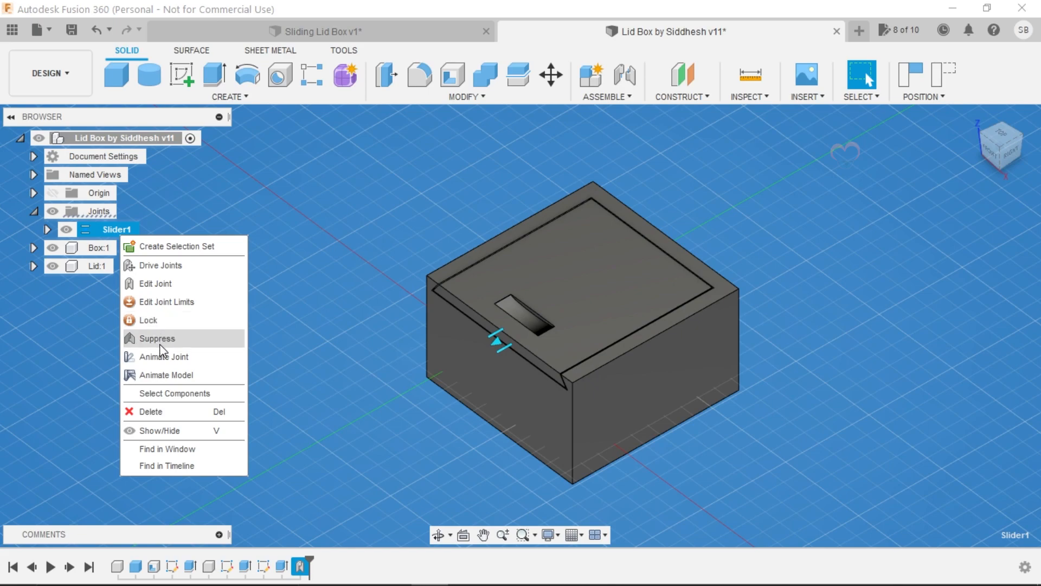
- Animate the Slider1 joint to preview the lid sliding on the box
{"action": "left_click", "coordinate": [161, 356]}
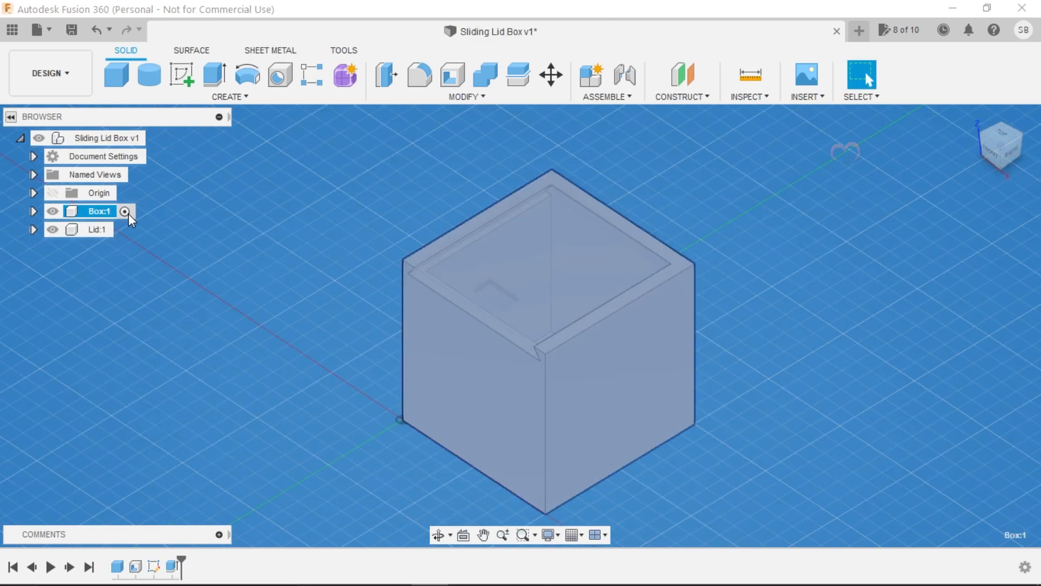
- Export the Box component as a binary STL with medium refinement, saved as Box.stl in the fusion class folder
{"action": "right_click", "coordinate": [105, 212]}
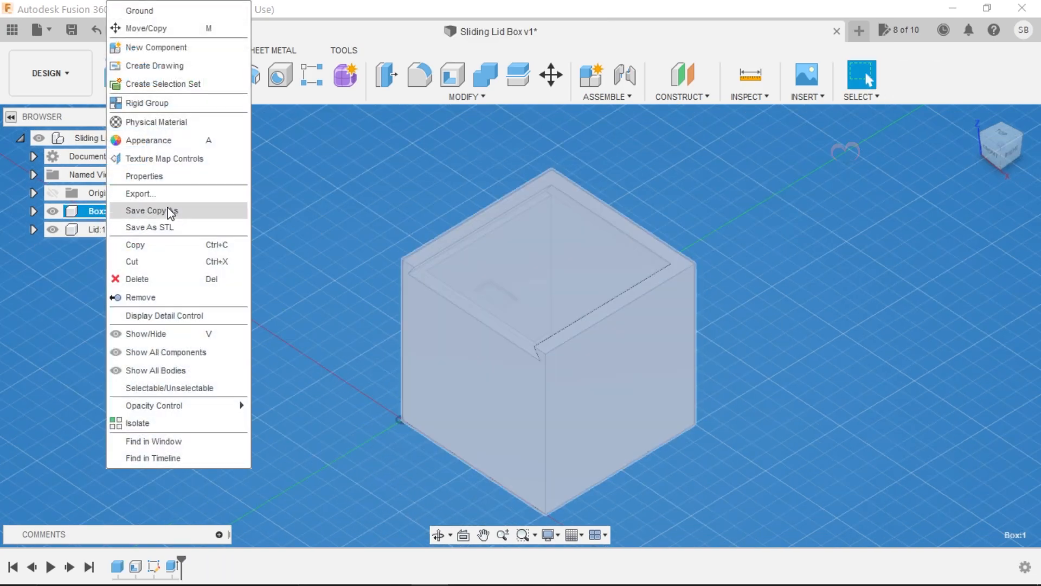
{"action": "left_click", "coordinate": [157, 227]}
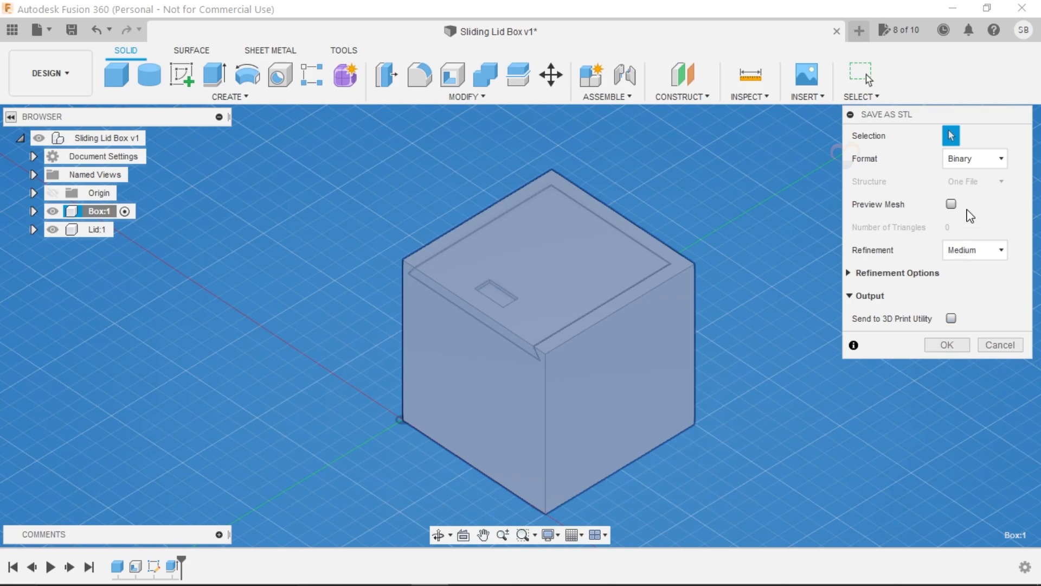
{"action": "left_click", "coordinate": [947, 344]}
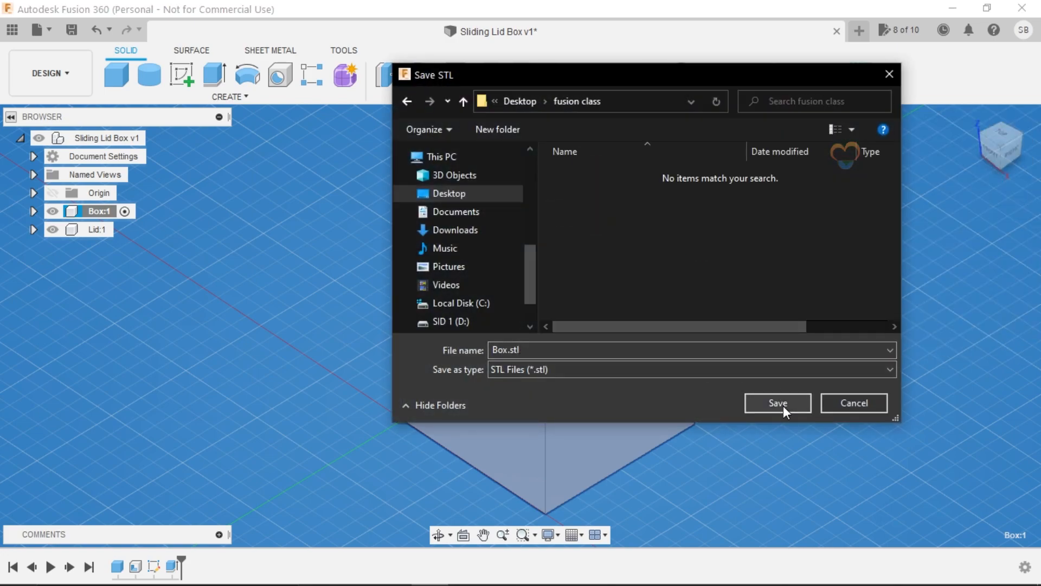
{"action": "left_click", "coordinate": [783, 404]}
- Export the Lid component as a binary STL with medium refinement, saved as Lid.stl in the fusion class folder
{"action": "left_click", "coordinate": [124, 230]}
{"action": "right_click", "coordinate": [122, 228]}
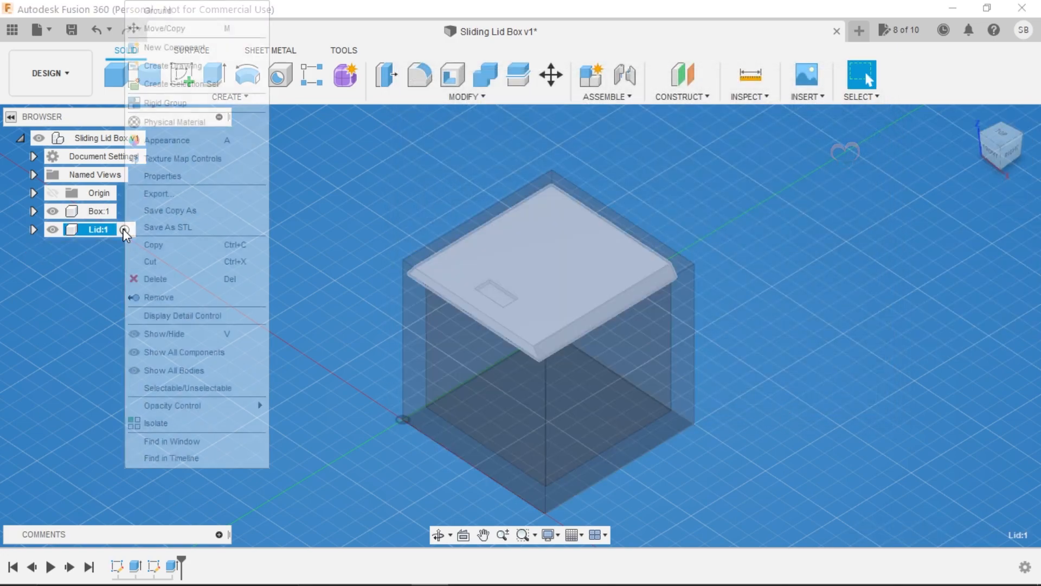
{"action": "left_click", "coordinate": [174, 228]}
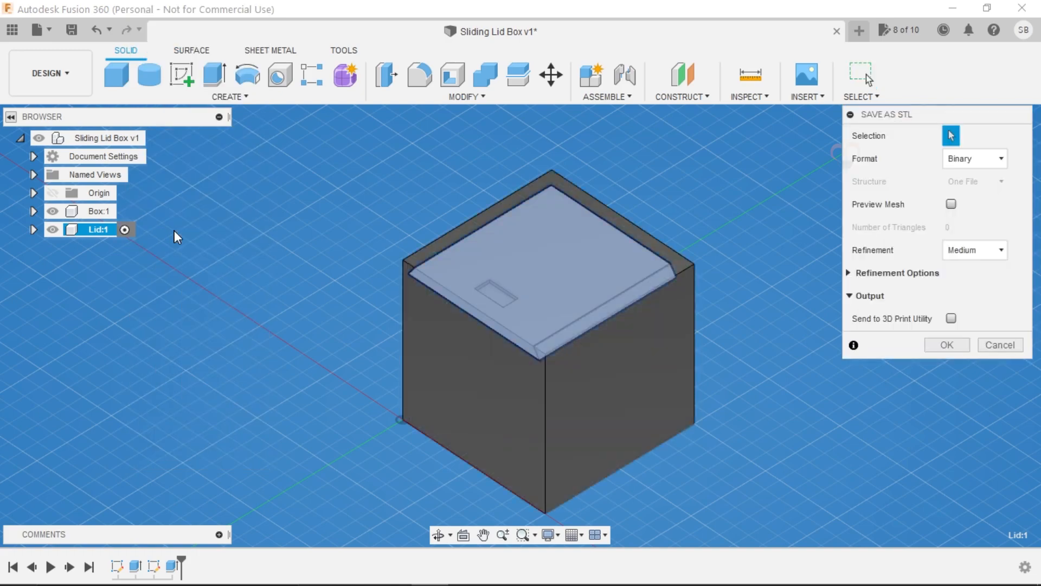
{"action": "left_click", "coordinate": [954, 348]}
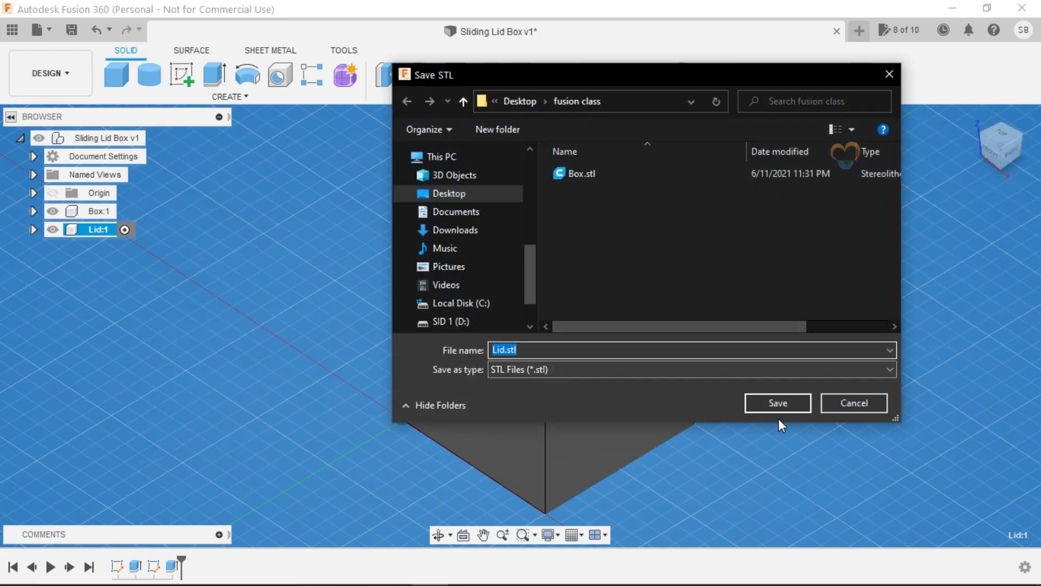
{"action": "left_click", "coordinate": [781, 404]}
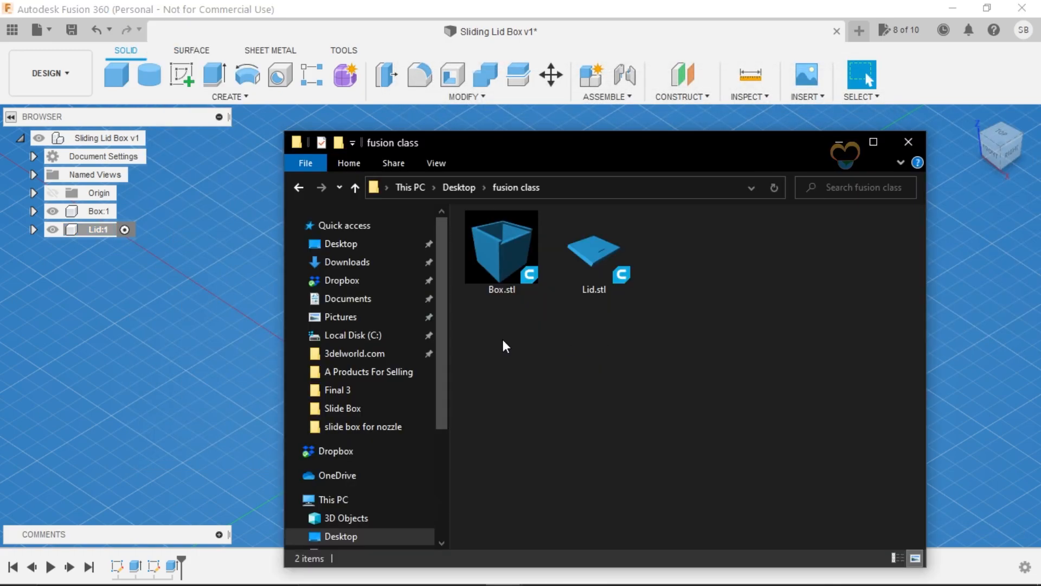
{"action": "left_click_drag", "start_coordinate": [502, 337], "coordinate": [713, 298]}
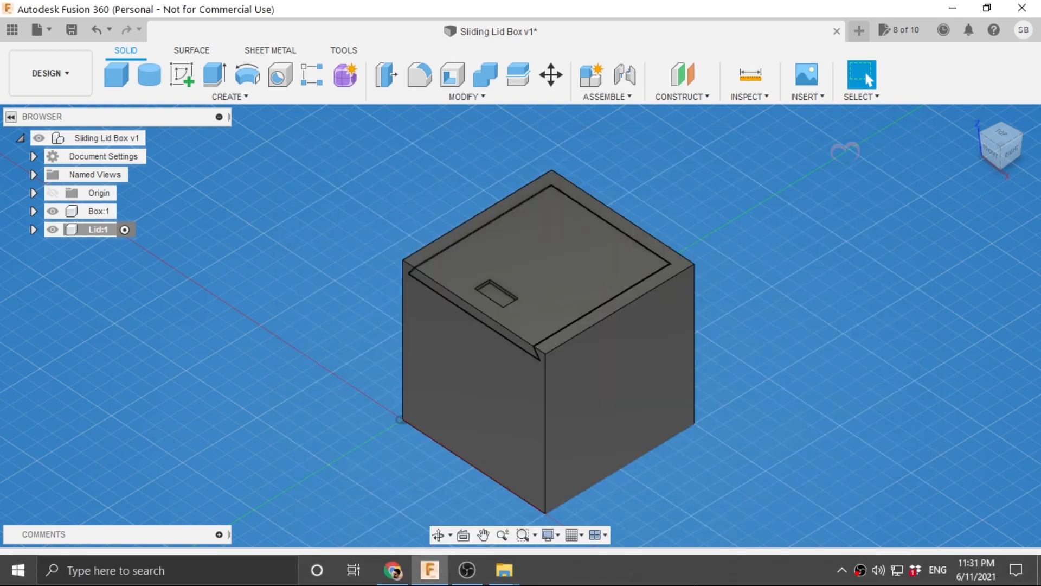
{"action": "mouse_move", "coordinate": [991, 142]}
{"action": "left_mouse_down"}
{"action": "mouse_move", "coordinate": [1002, 158]}
{"action": "mouse_move", "coordinate": [1020, 146]}
{"action": "left_mouse_up"}
{"action": "key", "text": "F6"}
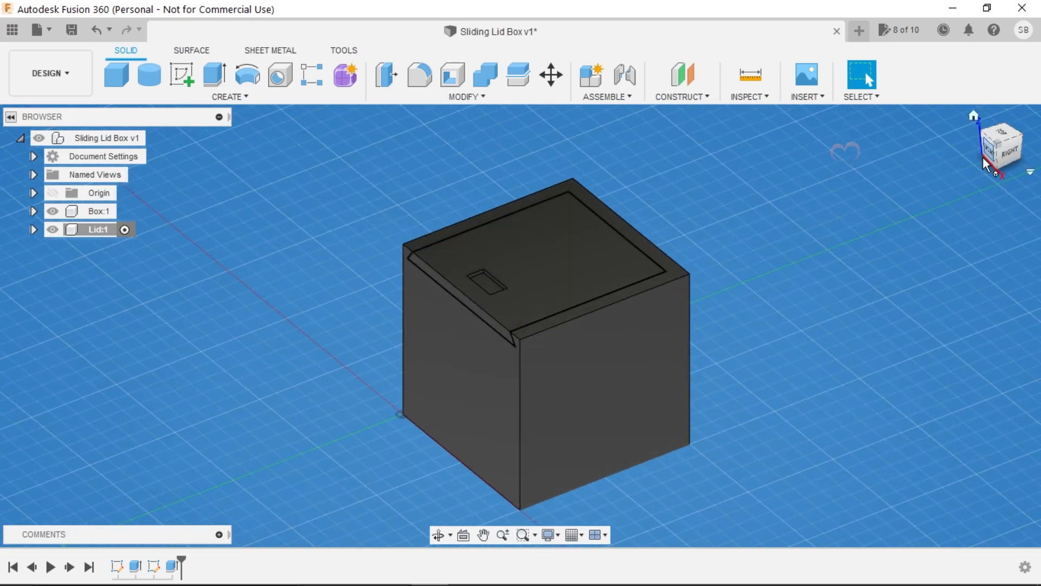